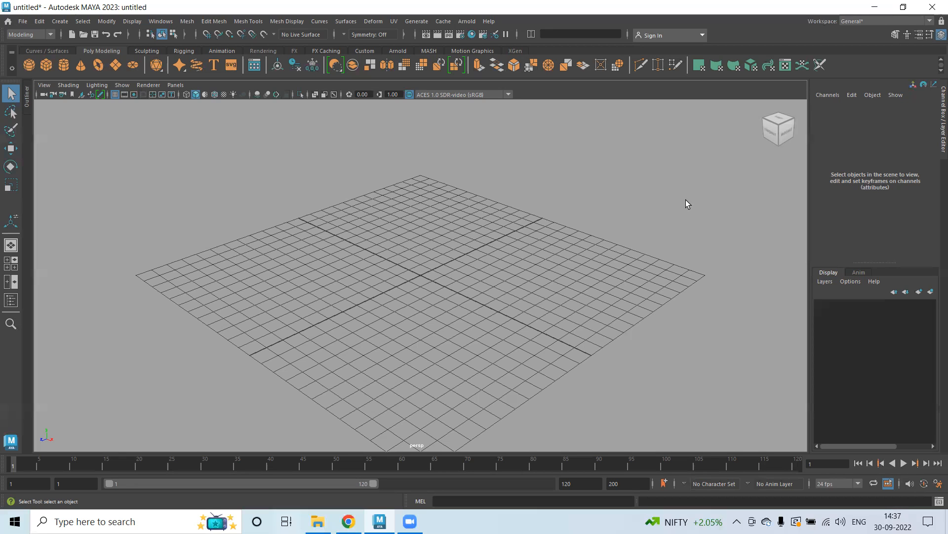
left_click(161, 22)
mouse_move(177, 55)
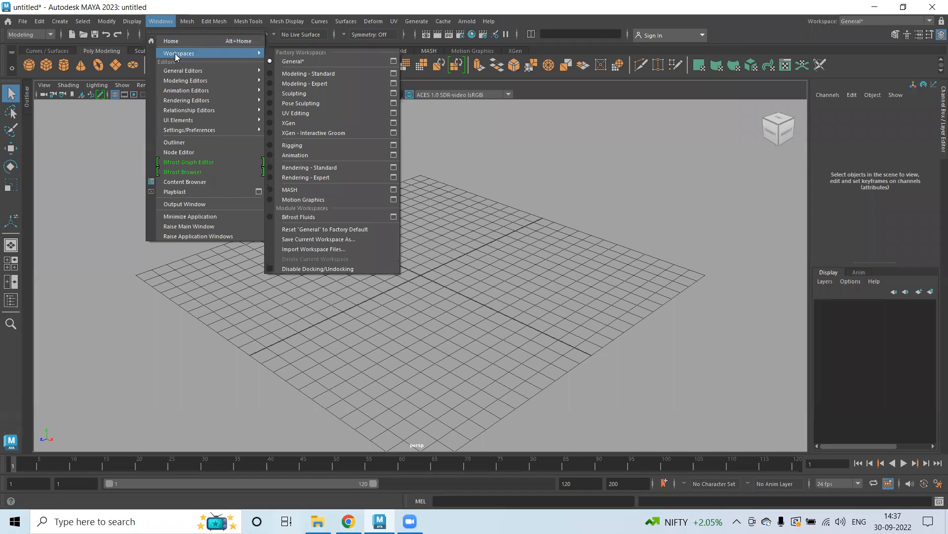
left_click(716, 158)
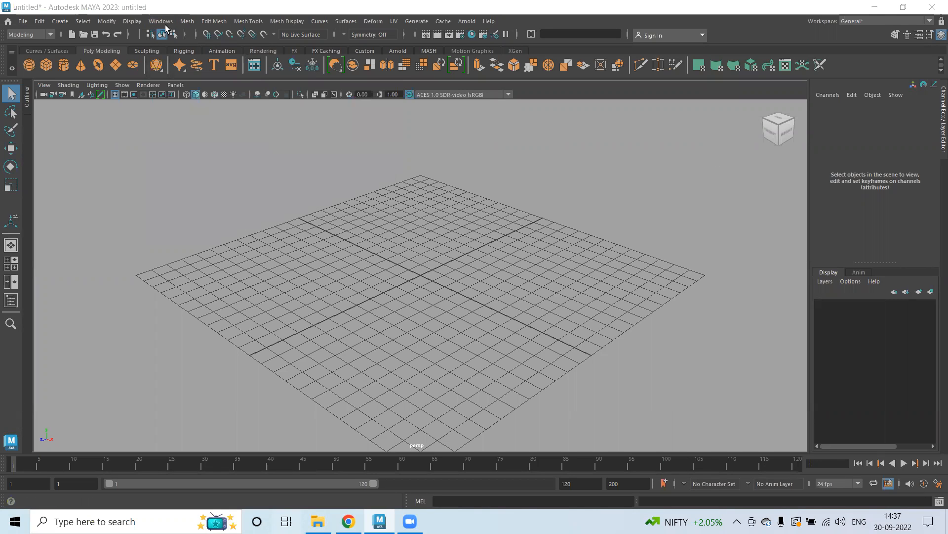
Open the Hypershade editor.
left_click(161, 21)
mouse_move(192, 92)
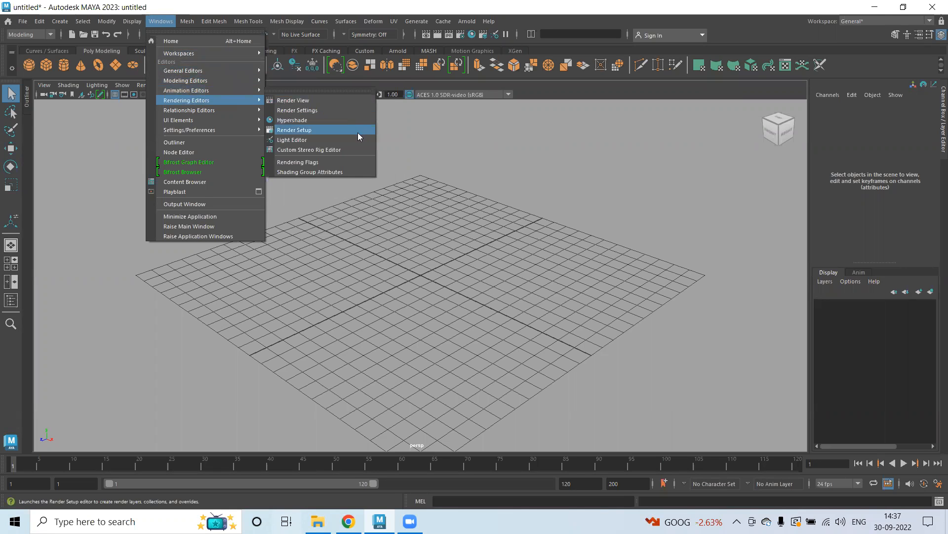
left_click(295, 123)
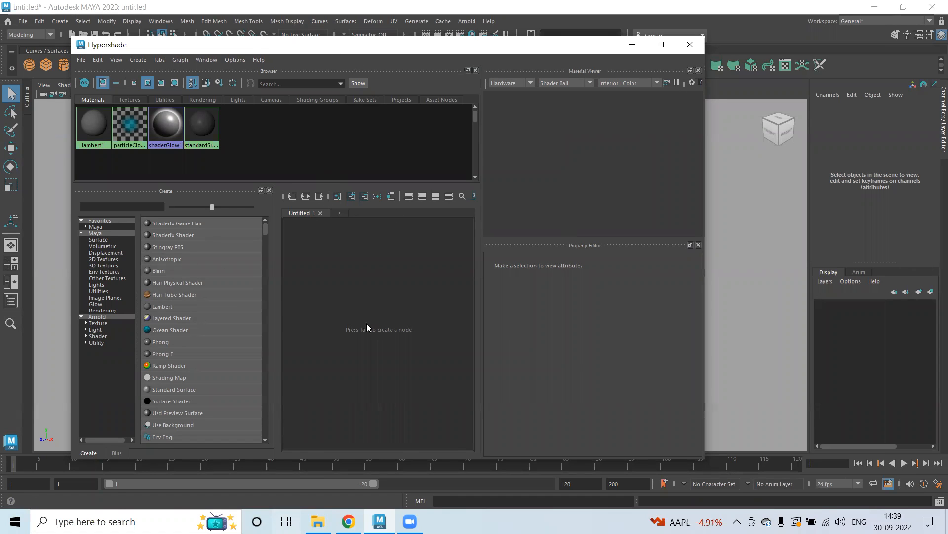
Open the Ear scene from the Human Anotomy project's scenes folder by bringing it in from the file explorer.
left_click_drag(353, 47, 391, 324)
left_click(318, 521)
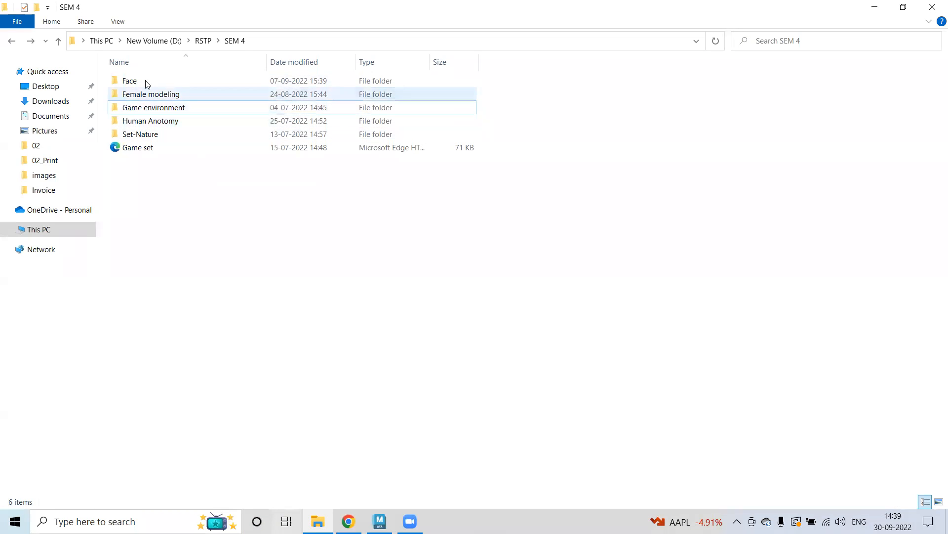
left_click(150, 121)
double_click(150, 121)
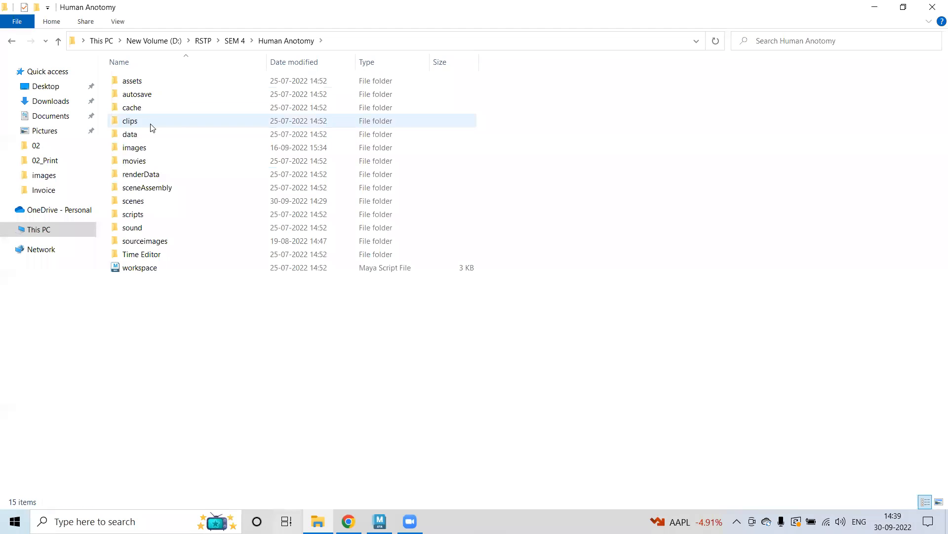
double_click(141, 205)
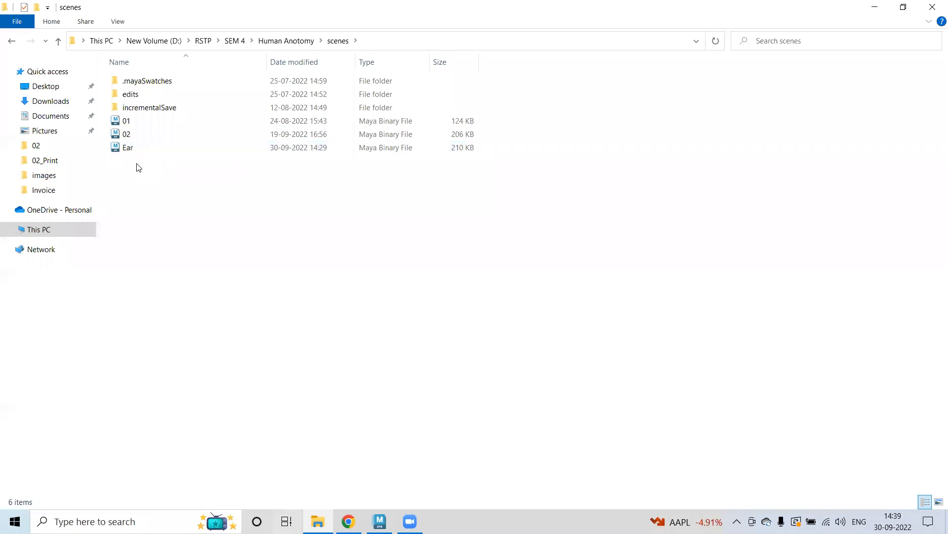
left_click_drag(118, 148, 638, 304)
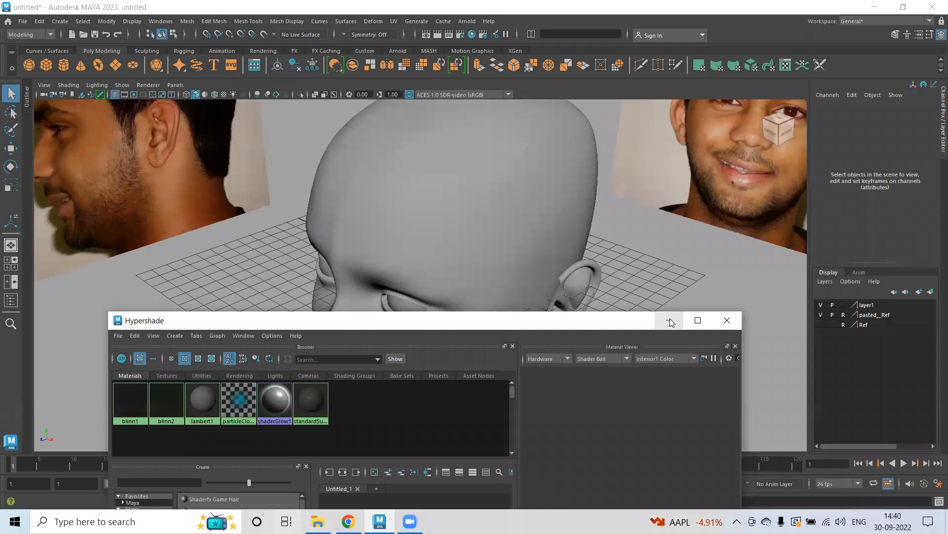
Minimize the Hypershade window and hide the reference image layers.
left_click(670, 320)
left_click_drag(593, 323, 768, 345, "alt")
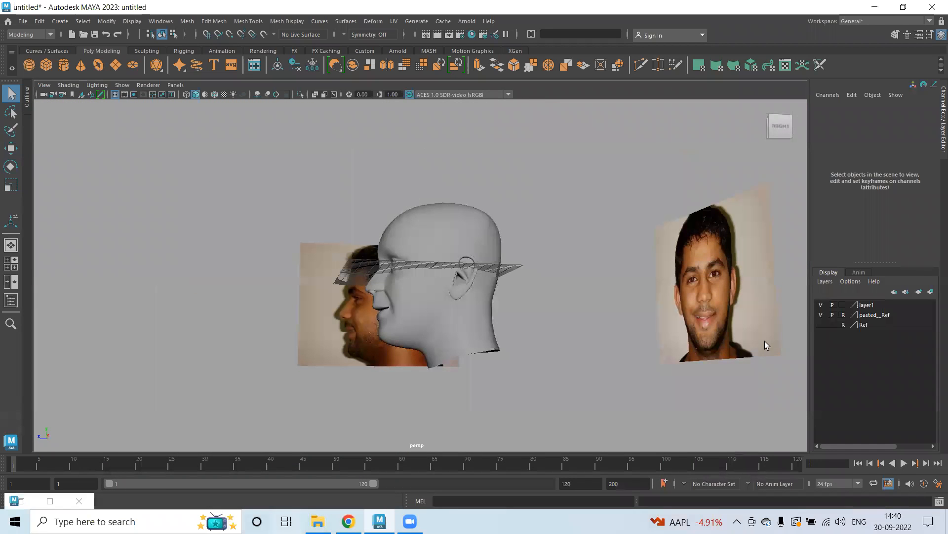
left_click(821, 314)
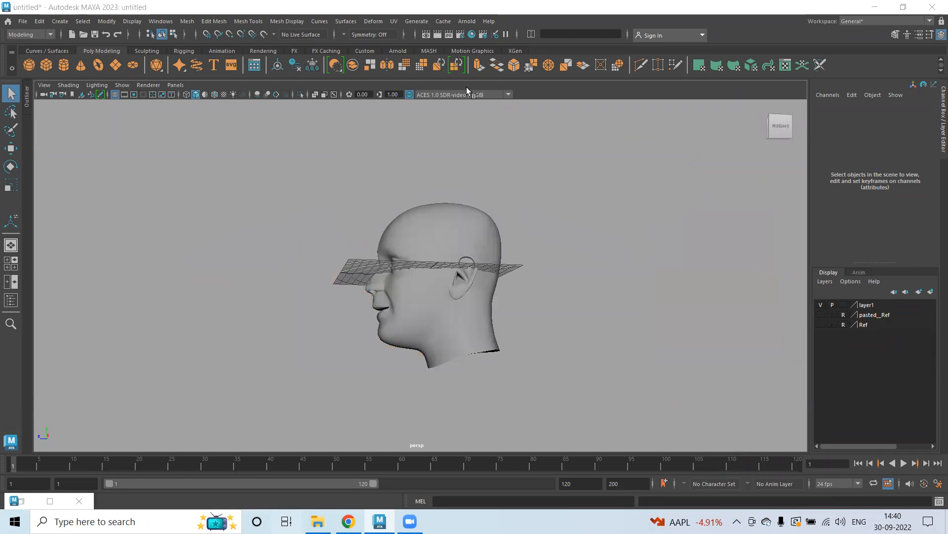
Select the head mesh in a front view with wireframe on shaded.
left_click_drag(474, 297, 573, 303, "alt")
right_click_drag(573, 304, 662, 321, "alt")
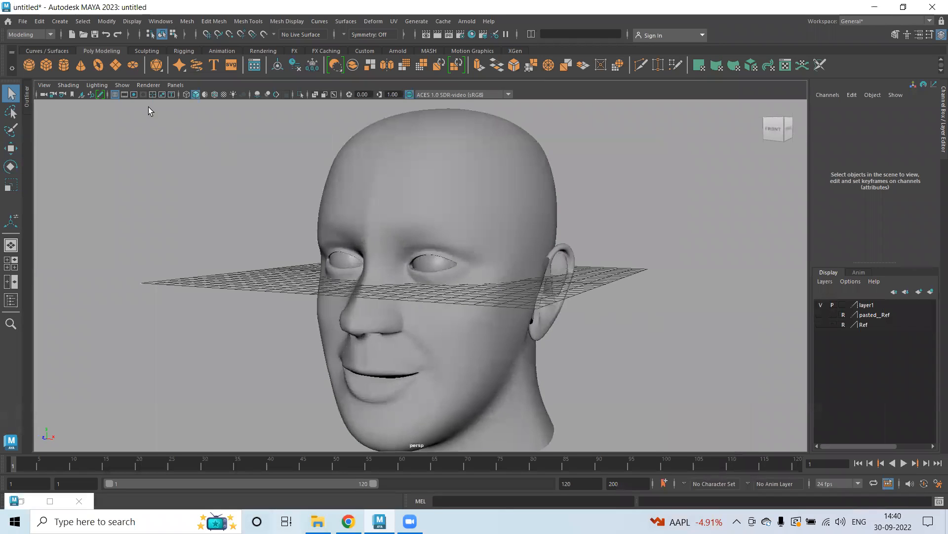
left_click(115, 95)
left_click(501, 257)
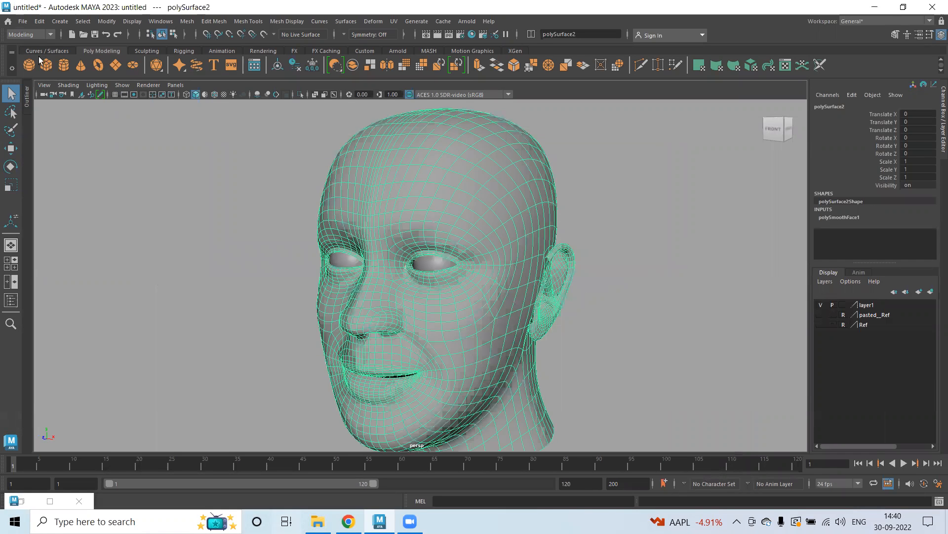
Save the scene as Beast-3d textures in the SEM 4 folder.
left_click(23, 21)
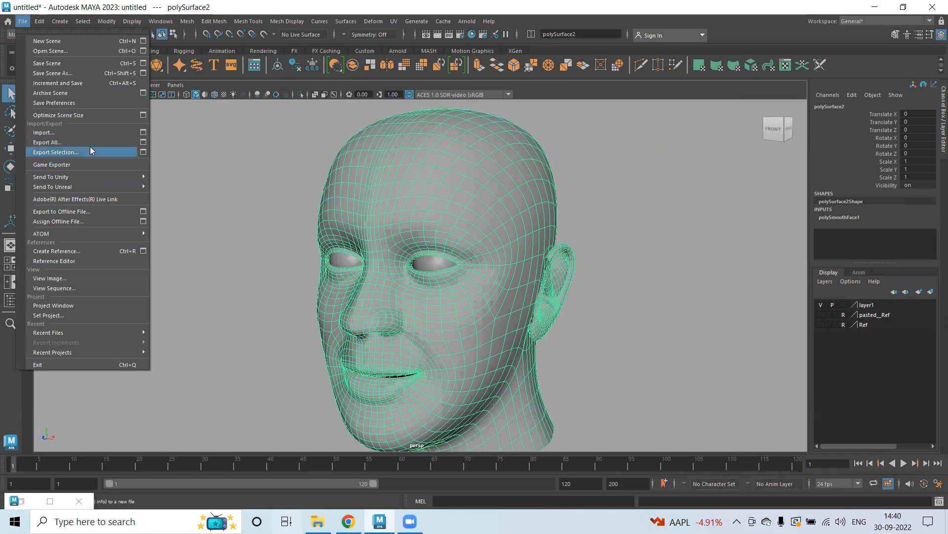
left_click(73, 84)
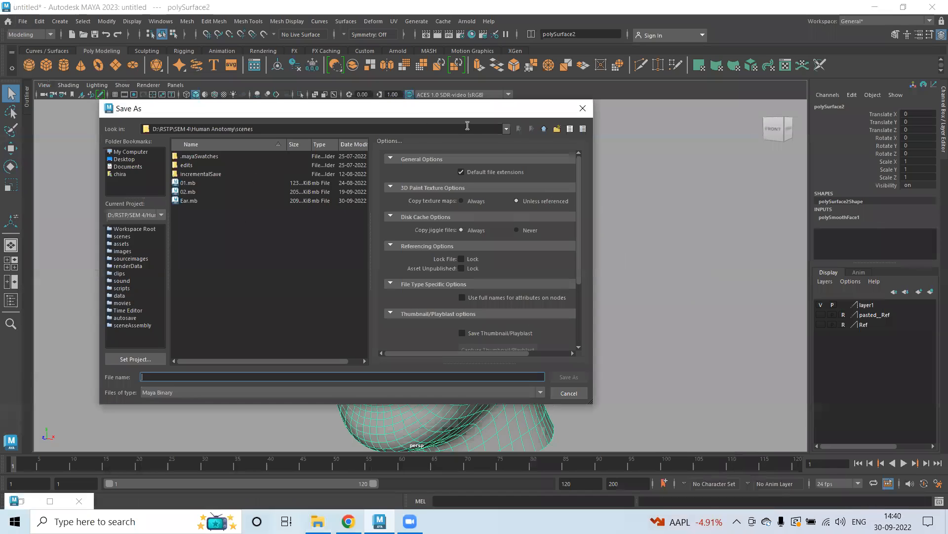
left_click(544, 129)
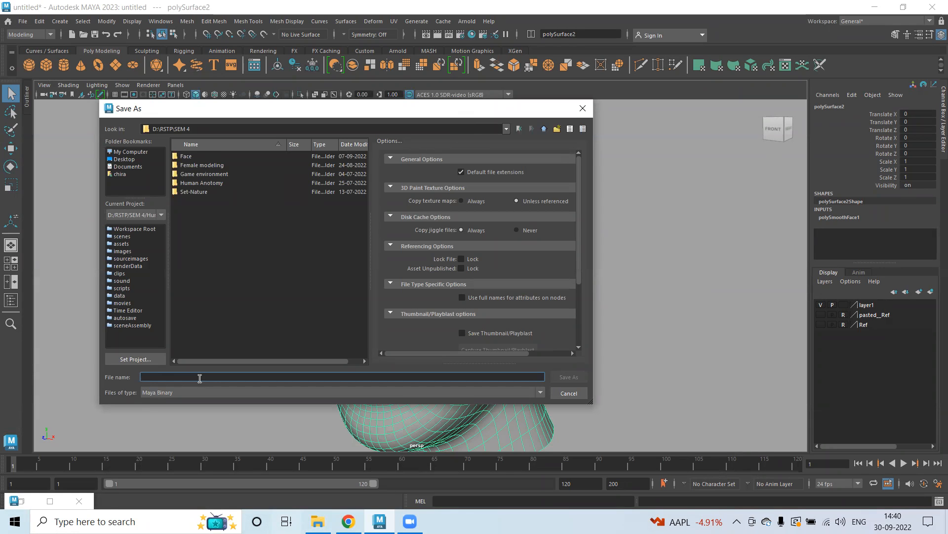
type("Beast text")
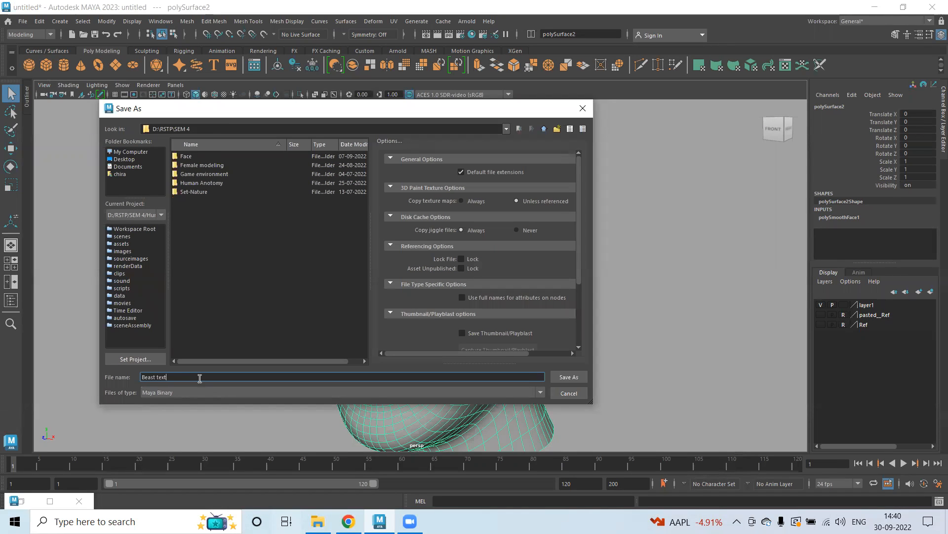
type("ure-3")
left_click_drag(172, 377, 175, 378)
key("BackSpace")
key("BackSpace")
key("BackSpace")
key("BackSpace")
key("BackSpace")
key("BackSpace")
key("BackSpace")
key("Return")
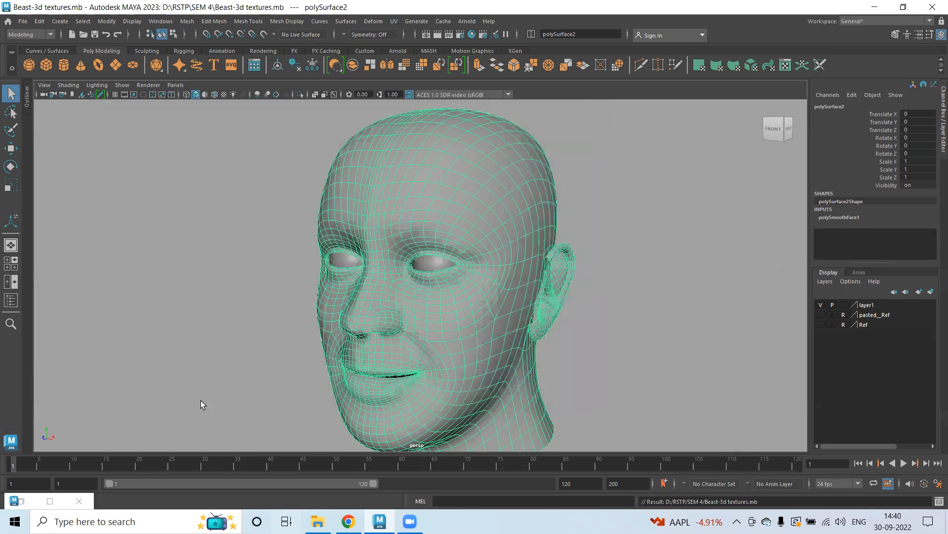
Inspect the head mesh's polySmoothFace1 smoothing attributes.
left_click(386, 245)
left_click(387, 245)
left_click_drag(319, 258, 420, 257, "alt")
right_click_drag(510, 275, 338, 257, "alt")
left_click_drag(389, 253, 315, 220, "alt")
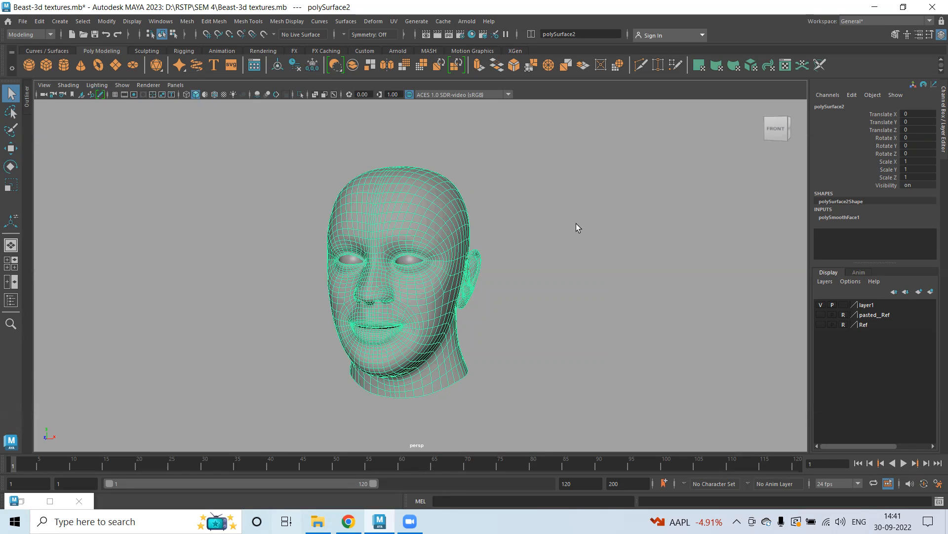
left_click(840, 218)
scroll(908, 236, "down", 3)
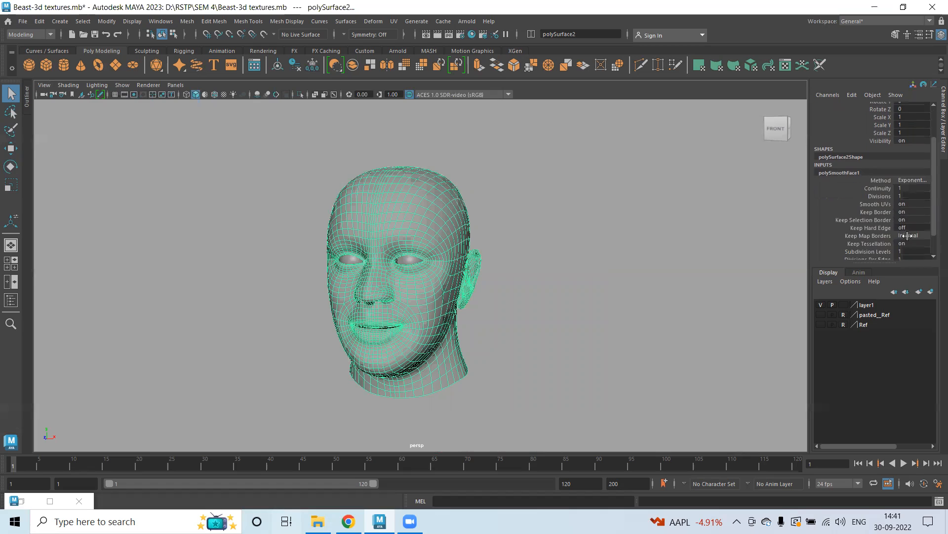
left_click(770, 222)
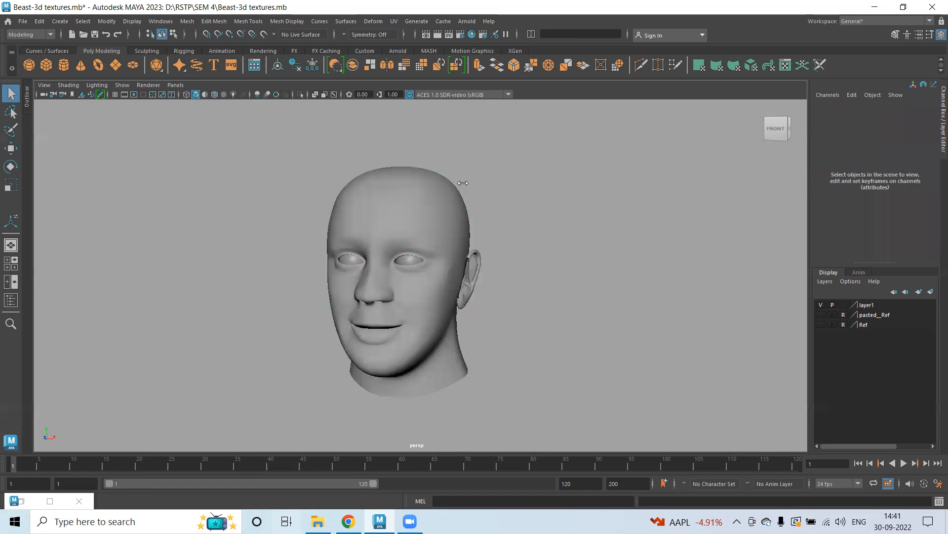
Set the head's polySmoothFace1 divisions to 0.
left_click(445, 205)
left_click(842, 217)
scroll(875, 232, "down", 3)
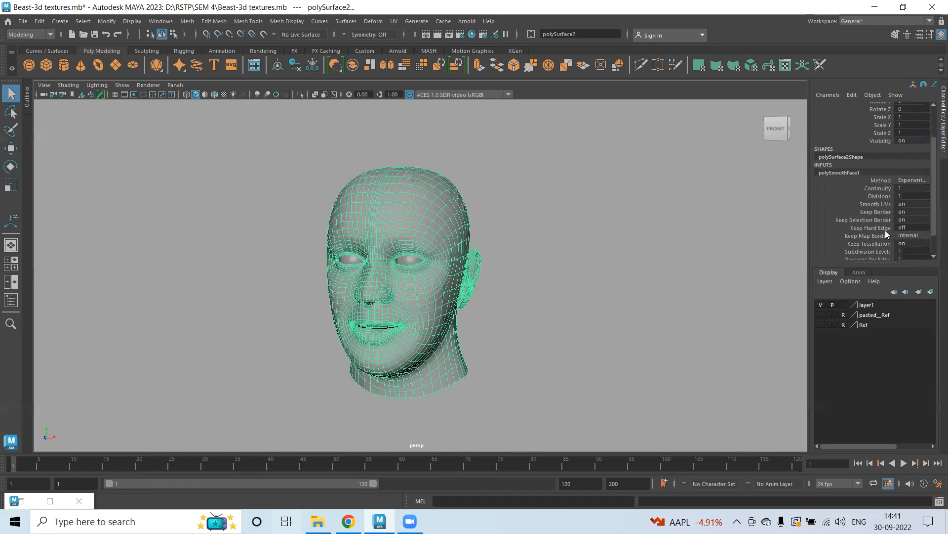
scroll(395, 231, "down", 5)
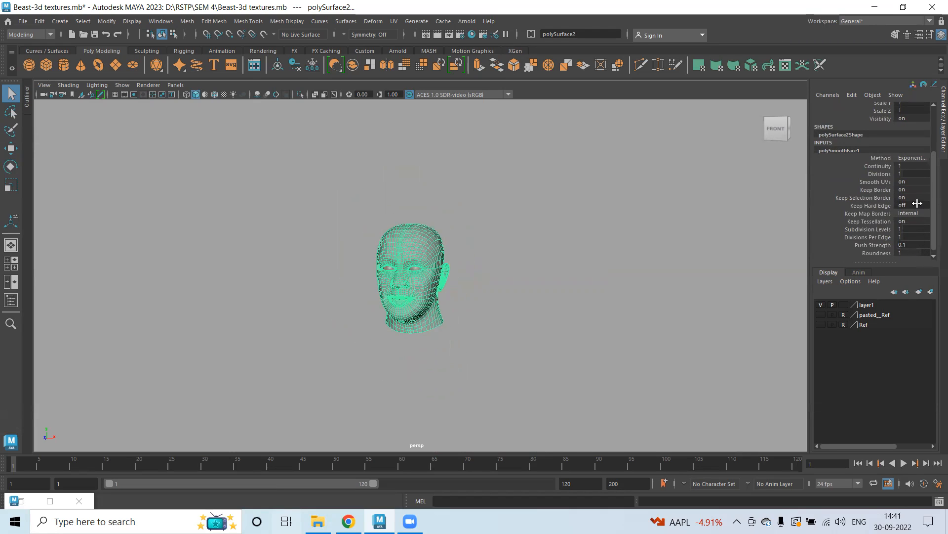
left_click(911, 174)
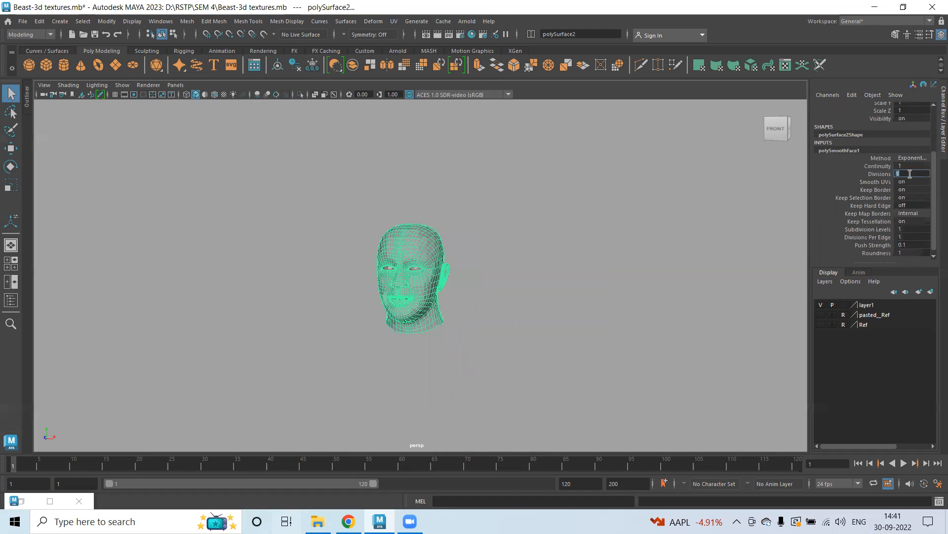
left_click(909, 166)
left_click(920, 174)
type("0")
key("Return")
Examine the unsmoothed head mesh and its wireframe up close.
left_click(450, 263)
scroll(410, 273, "up", 5)
middle_click_drag(402, 216, 360, 218, "alt")
left_click_drag(360, 218, 315, 202, "alt")
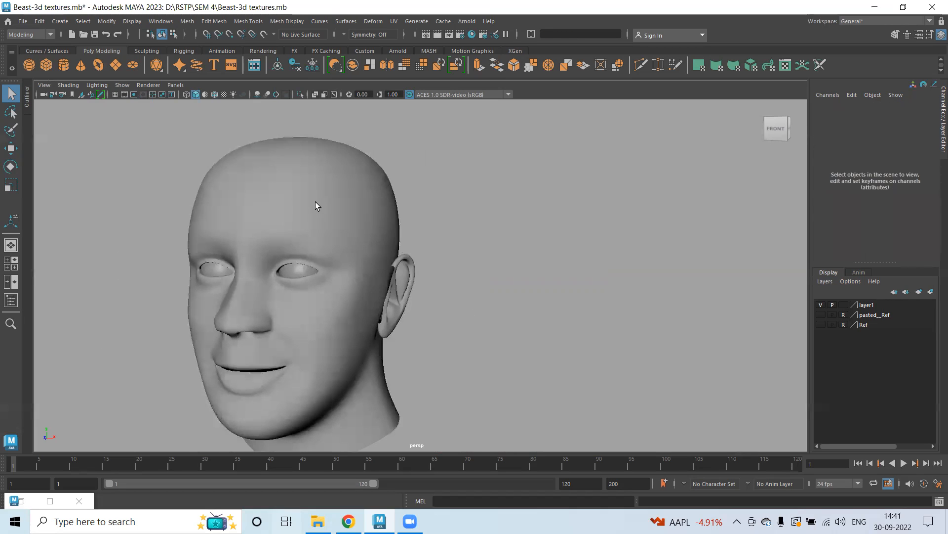
left_click(316, 201)
left_click(848, 217)
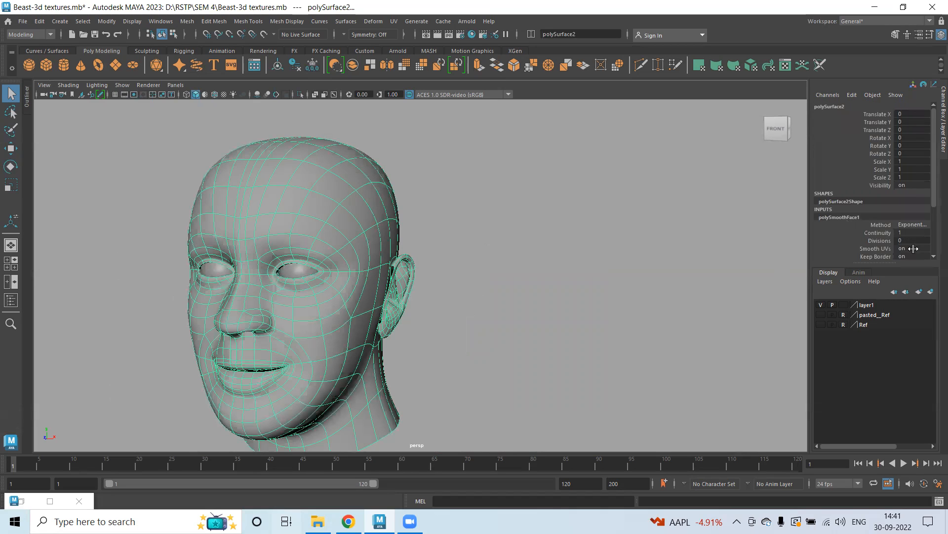
left_click(399, 135)
left_click_drag(400, 135, 942, 256, "alt")
scroll(496, 262, "up", 2)
middle_click_drag(490, 224, 488, 226, "alt")
scroll(474, 237, "up", 3)
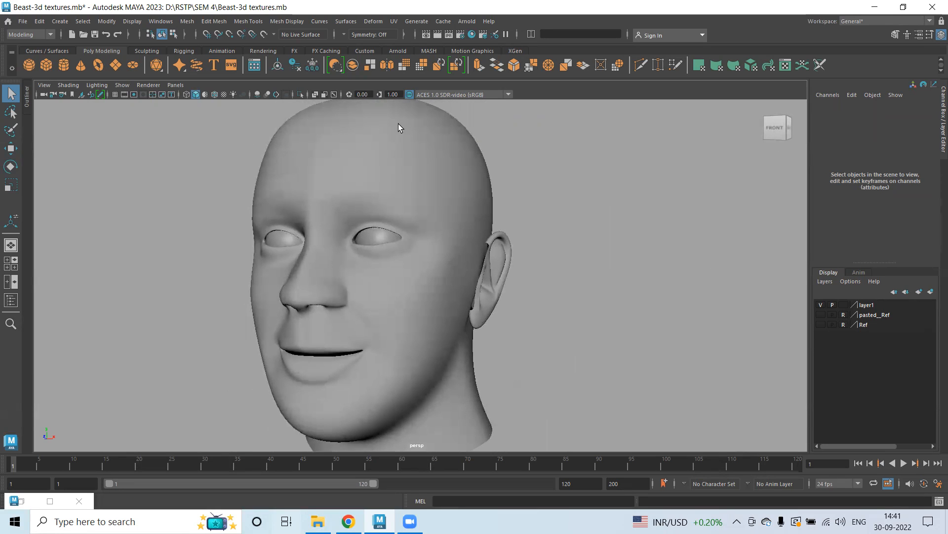
Set the head's polySmoothFace1 divisions back to 1.
left_click(394, 135)
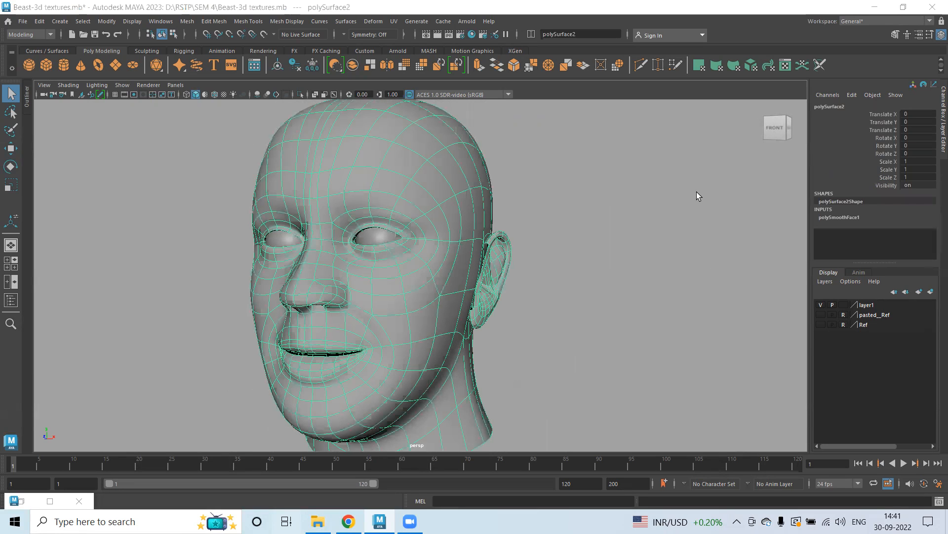
left_click(842, 218)
left_click(909, 239)
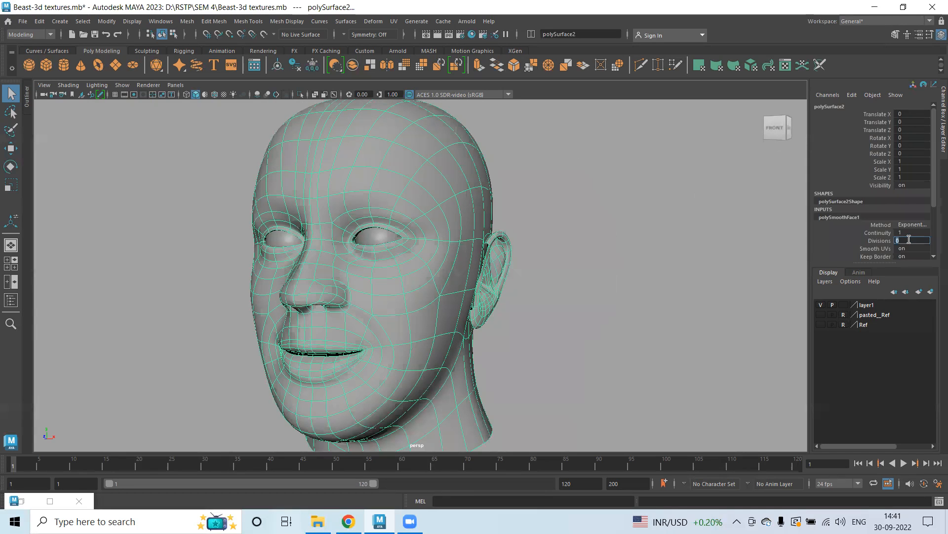
type("1")
key("Return")
Select the eyeball and switch the viewport to textured display.
left_click(217, 191)
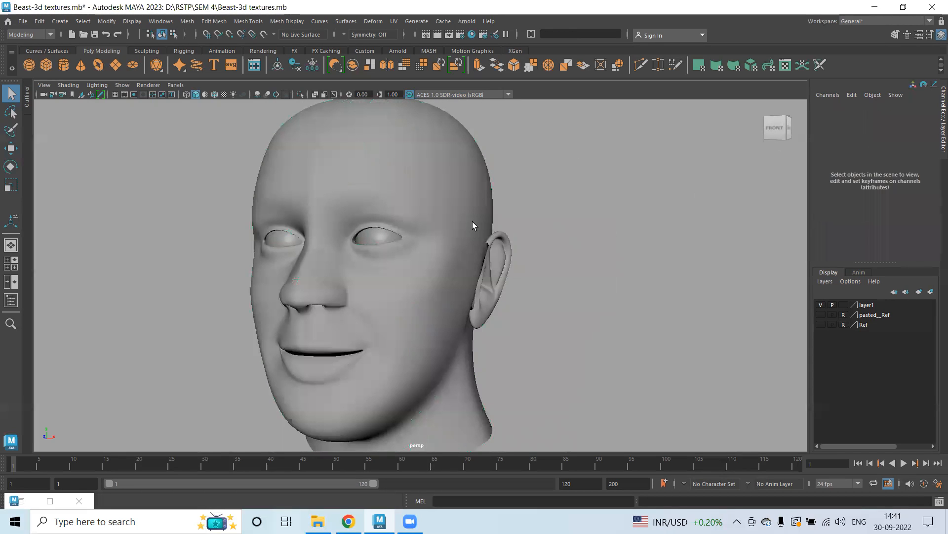
left_click(371, 237)
key("6")
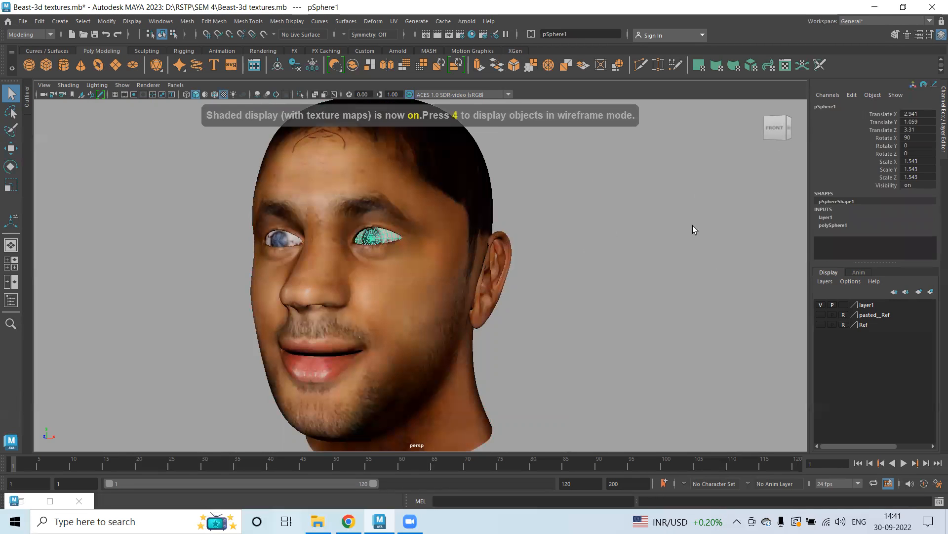
Open the eyeball's blinn1 color ramp, select its upper color's marble texture, and set the marble vein width to 0.
key("ctrl+a")
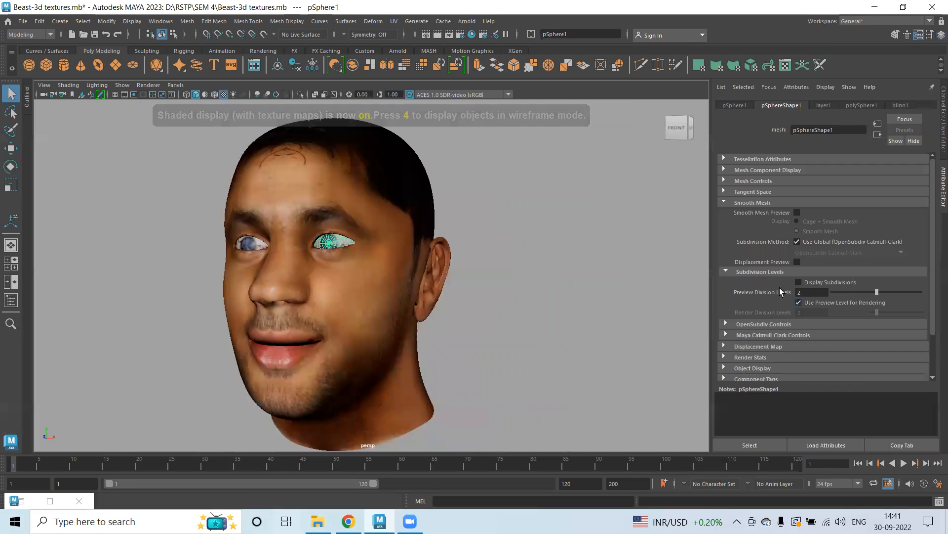
left_click(900, 104)
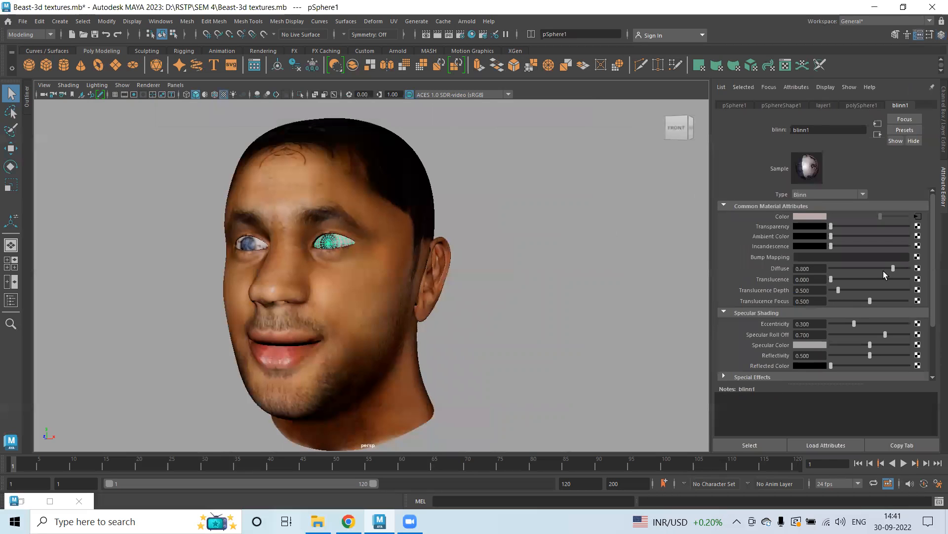
left_click_drag(846, 345, 845, 345)
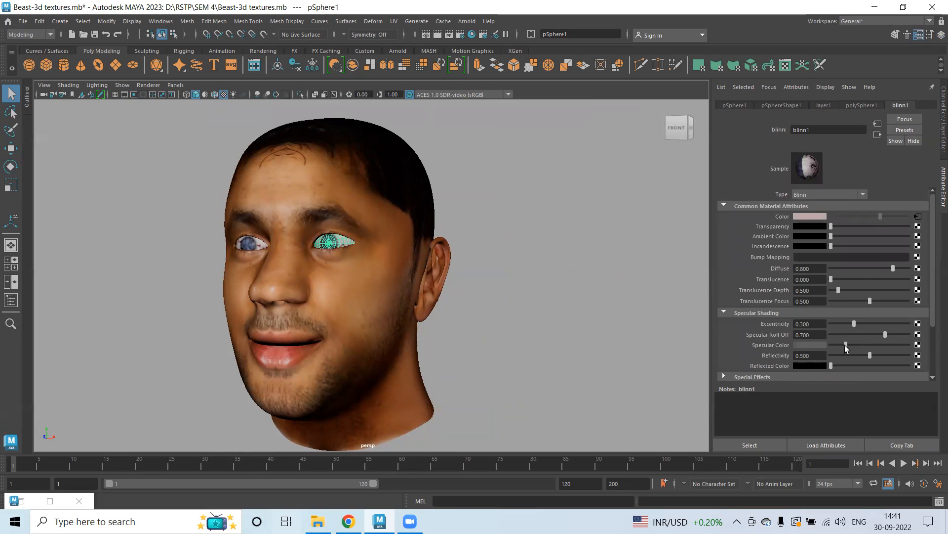
left_click(917, 217)
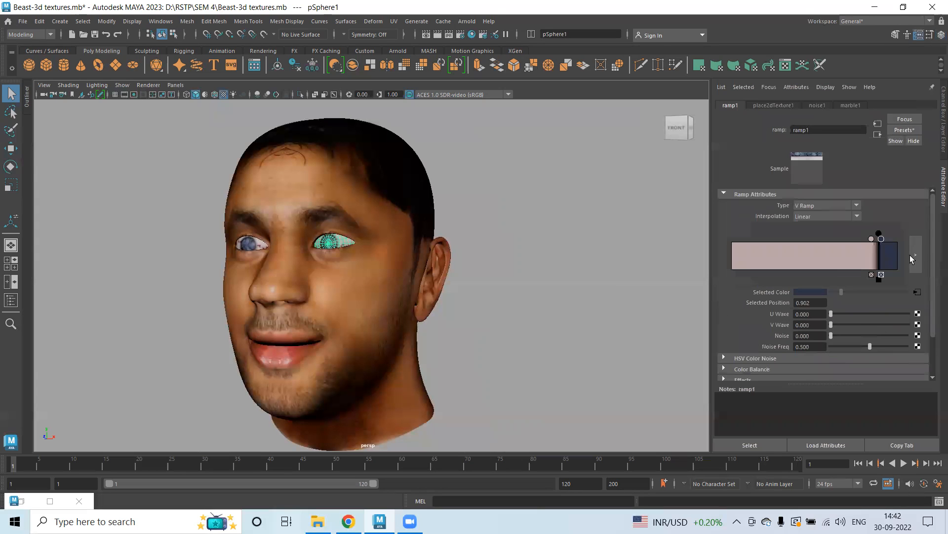
left_click(871, 239)
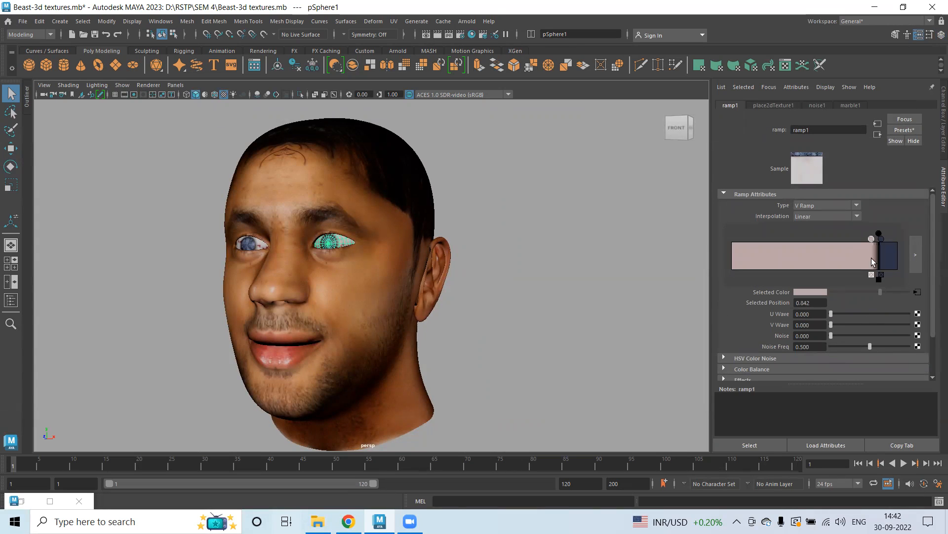
left_click(918, 292)
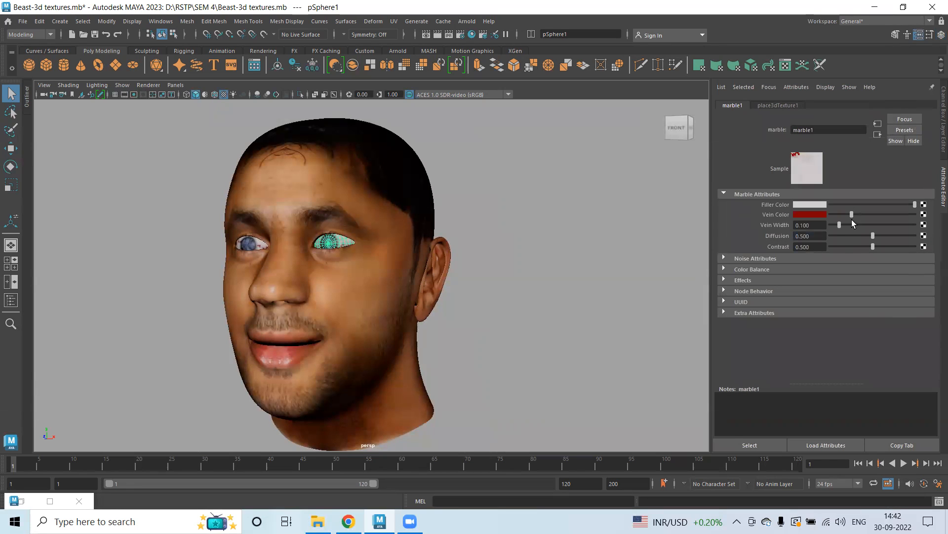
left_click_drag(840, 225, 781, 236)
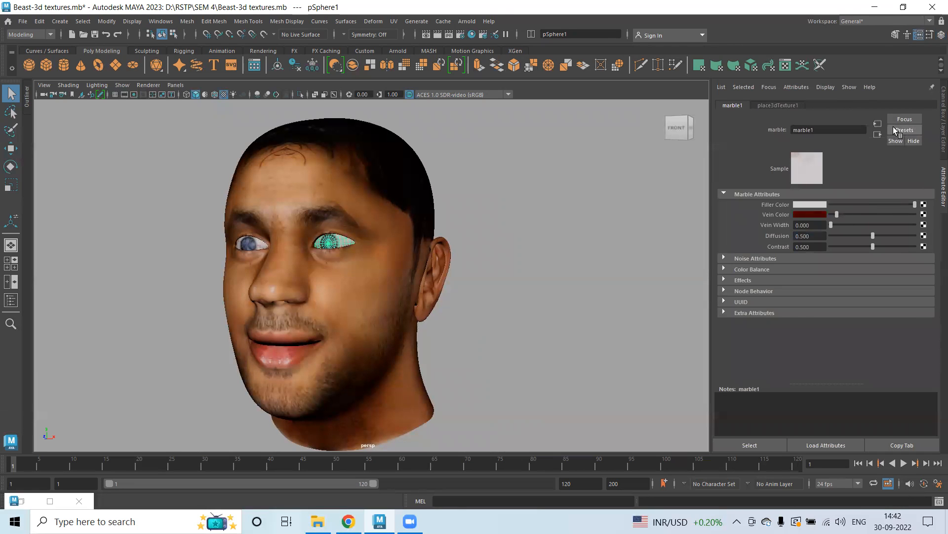
Select the head mesh, open Hypershade, and create a new Blinn material.
left_click(879, 136)
left_click(645, 123)
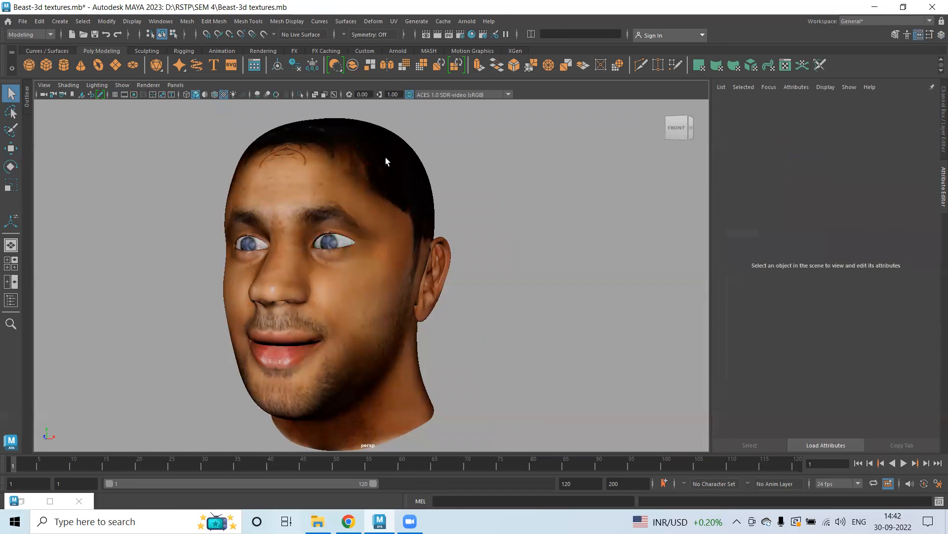
left_click(386, 159)
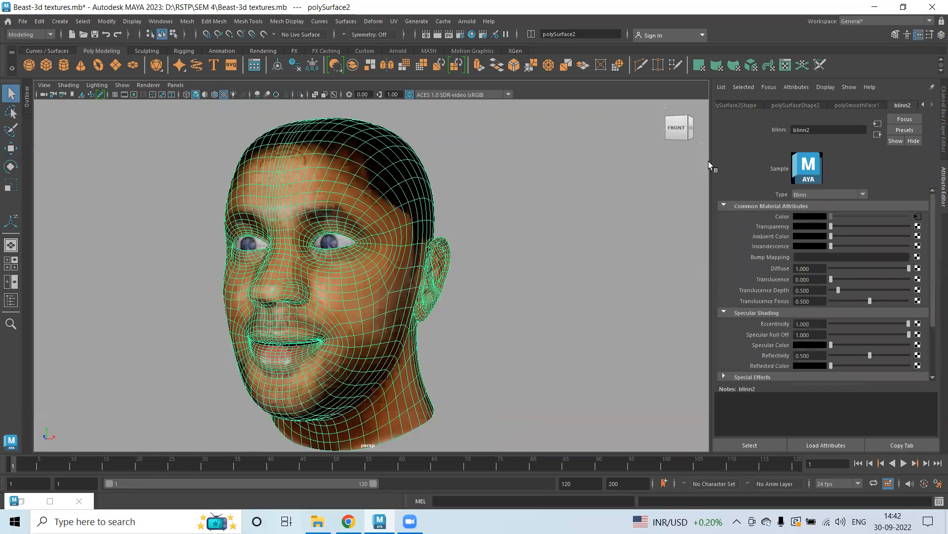
double_click(22, 501)
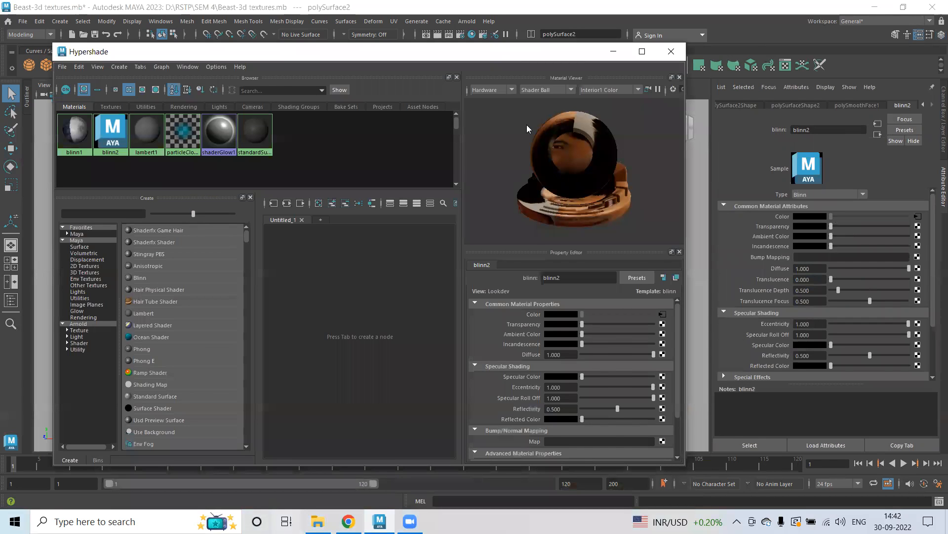
left_click_drag(585, 53, 658, 55)
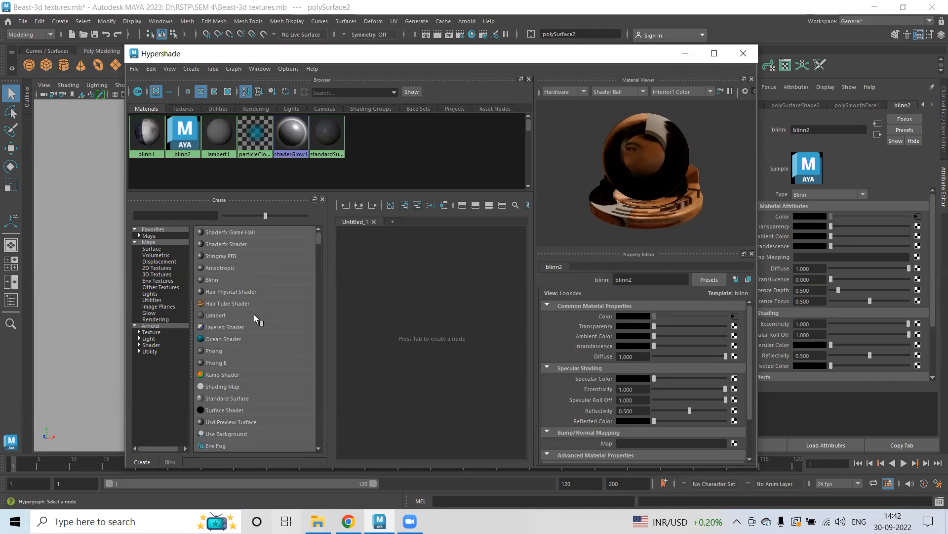
left_click(227, 279)
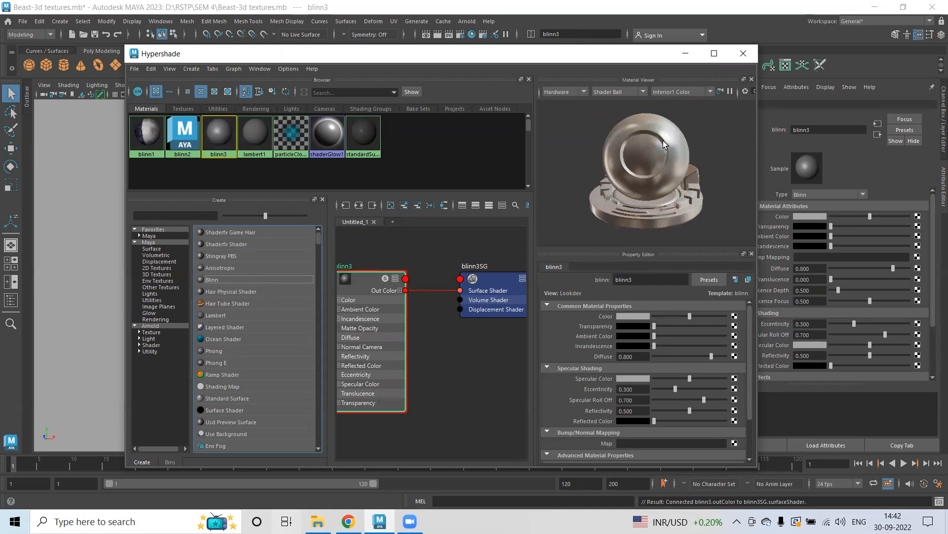
Close the Material Viewer and Property Editor panels in Hypershade and enlarge the node graph area.
left_click(752, 79)
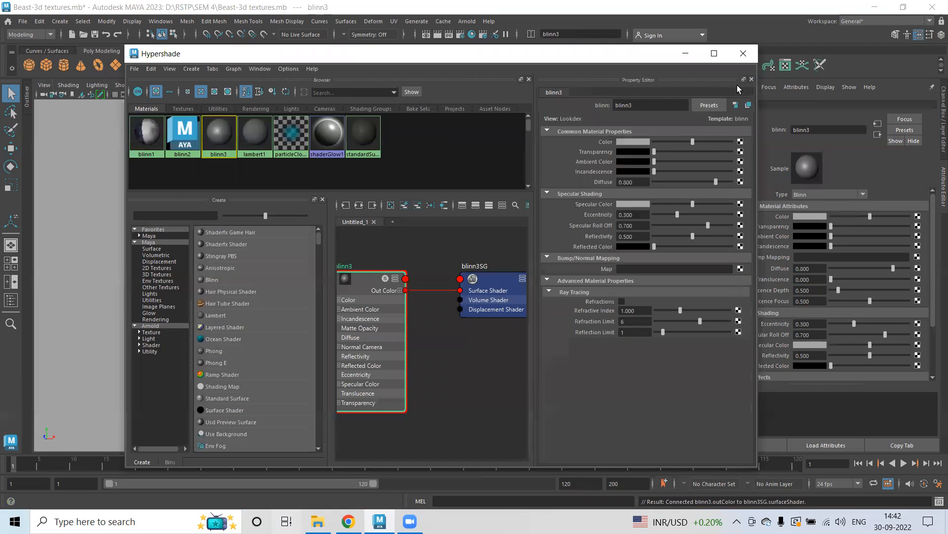
left_click(752, 79)
left_click_drag(608, 55, 495, 51)
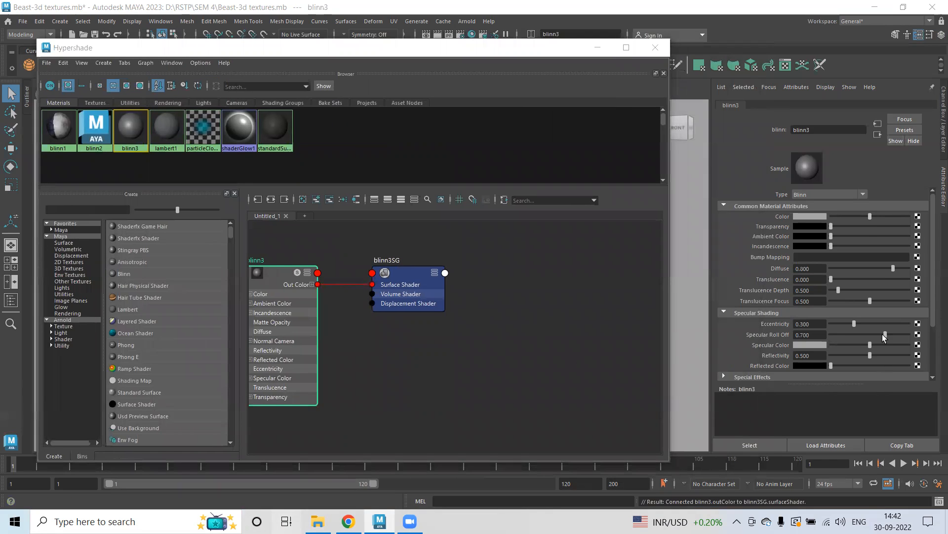
middle_click_drag(394, 347, 477, 353, "alt")
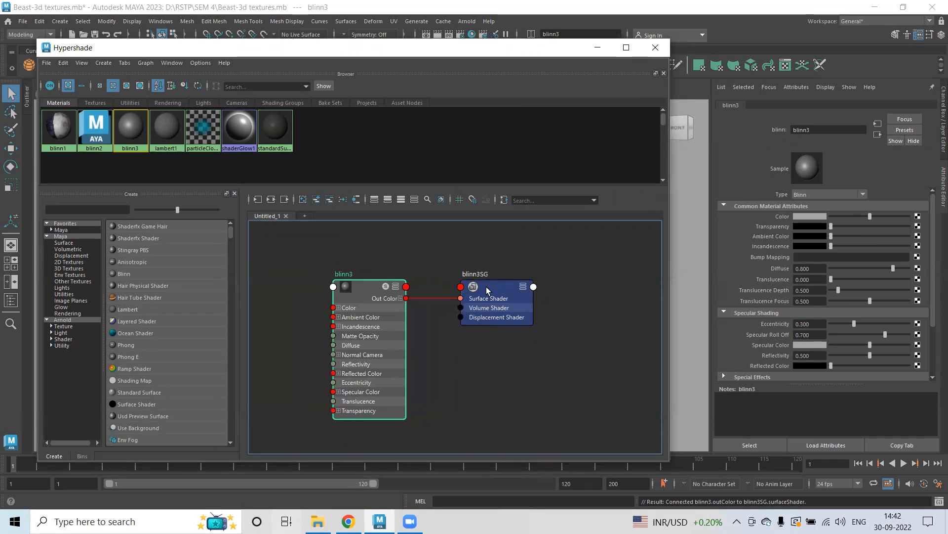
Rename the new material's shading group to Beast_tex.
double_click(473, 273)
type("Beast tex")
key("Return")
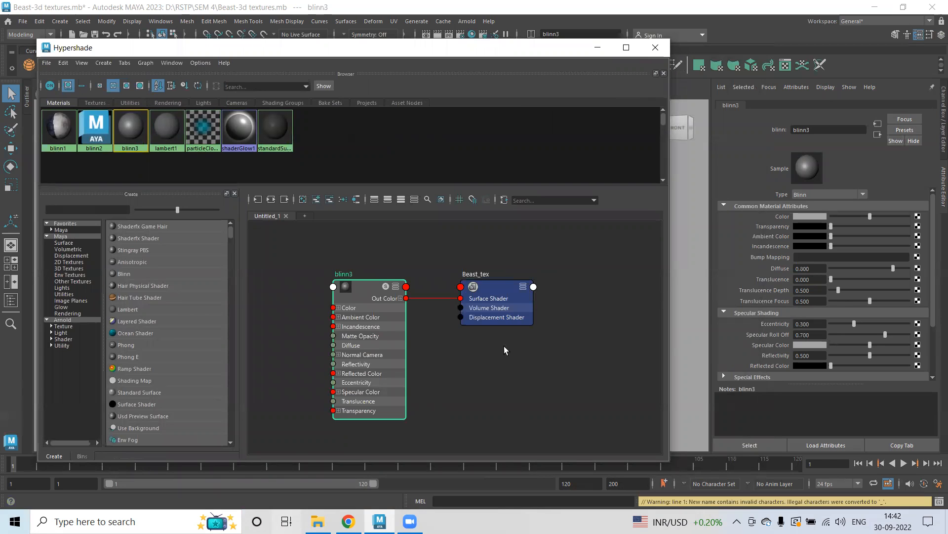
Rename the new Blinn material node to Beast_tex as well.
double_click(344, 273)
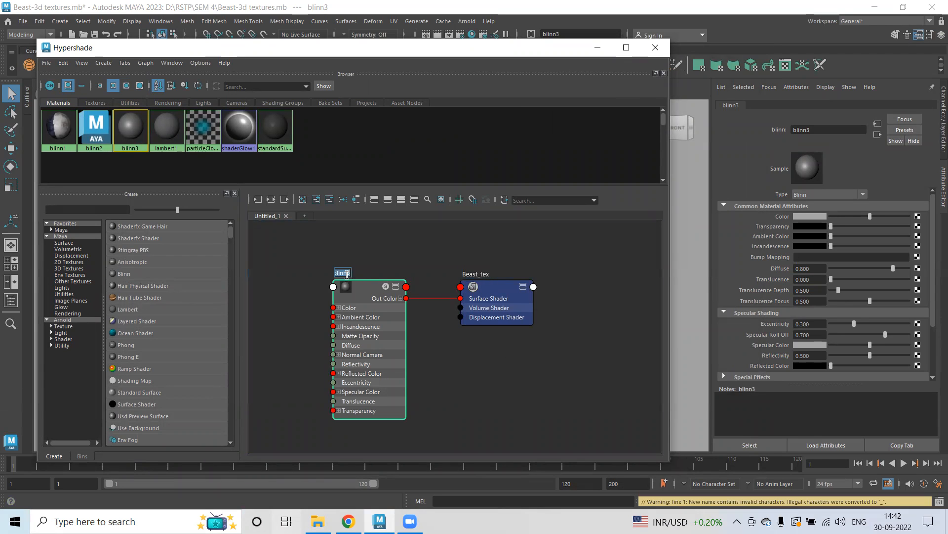
type("Be")
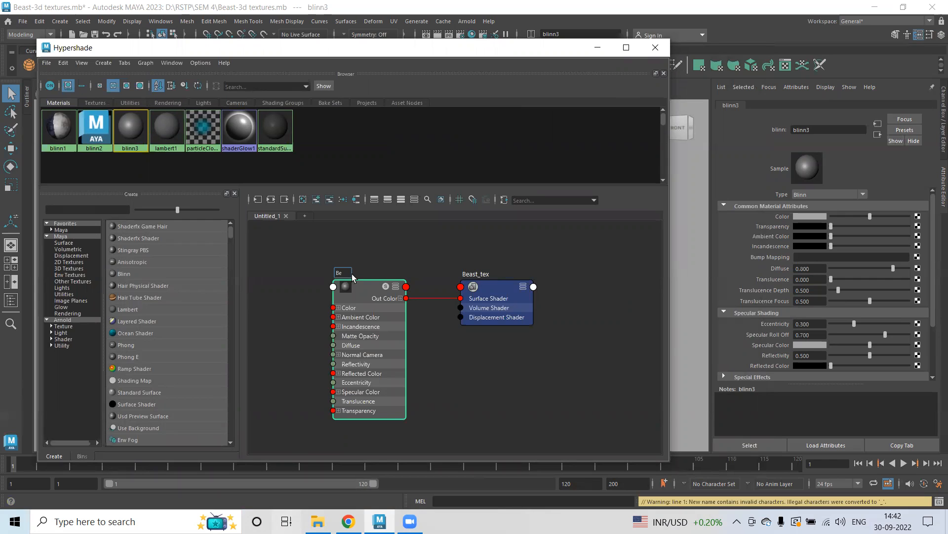
type("ast tex")
key("Return")
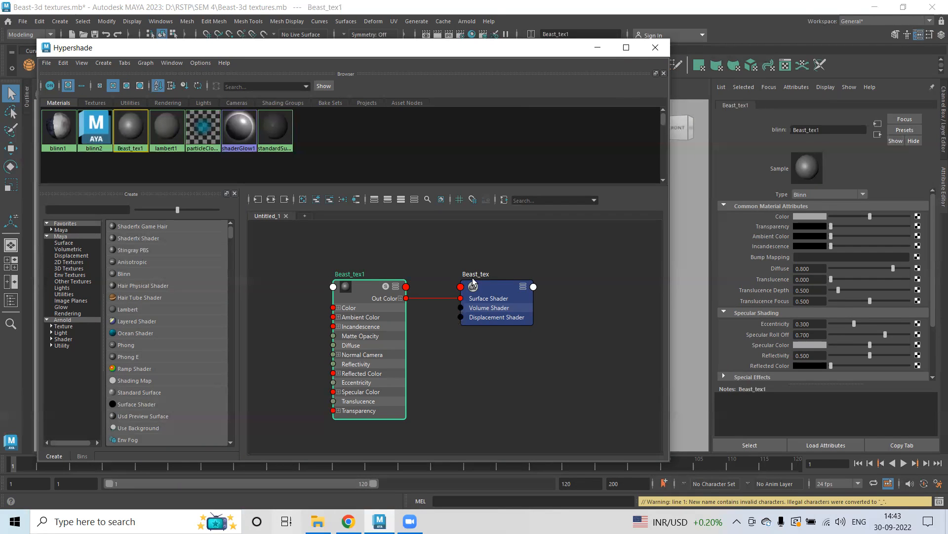
Assign the Beast_tex1 material to the head mesh.
left_click(365, 291)
left_click_drag(305, 253, 572, 413)
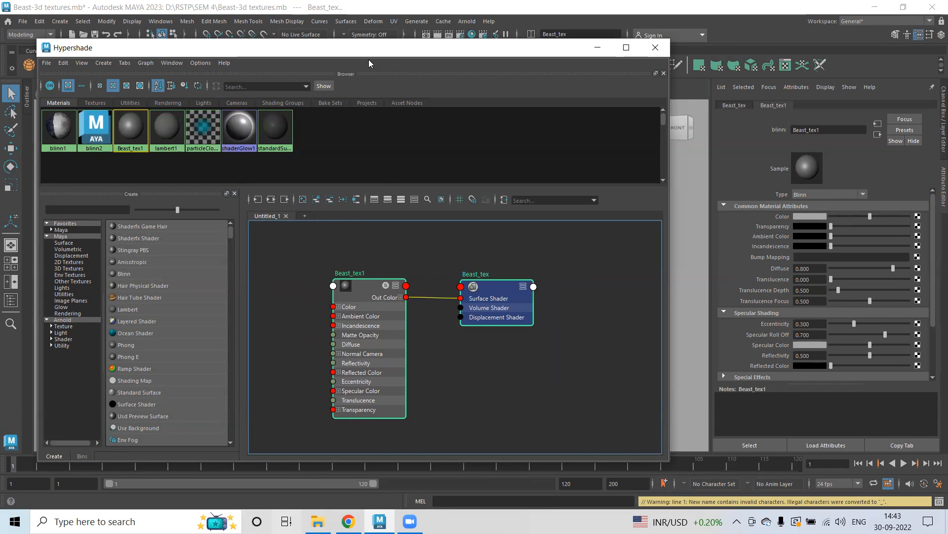
left_click_drag(368, 59, 590, 204)
left_click(348, 142)
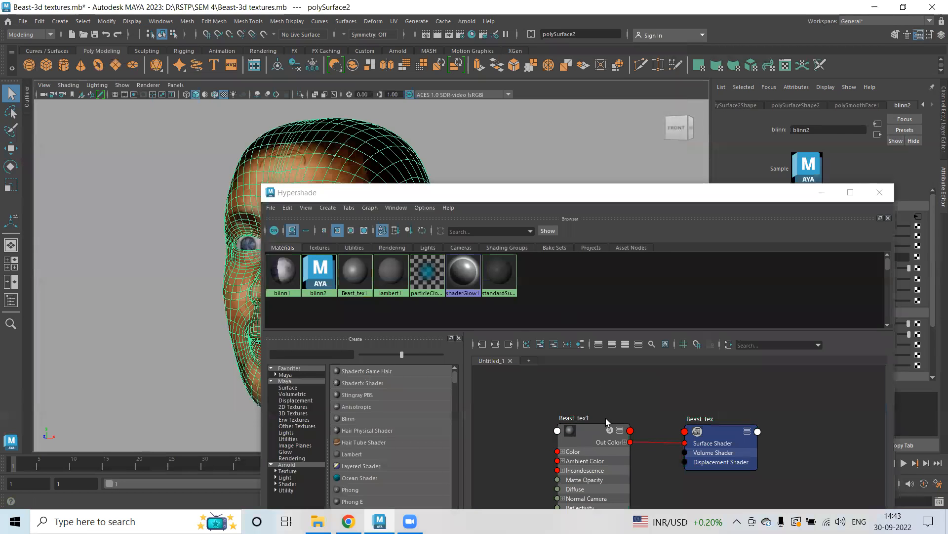
left_click(582, 439)
right_click_drag(586, 428, 577, 301)
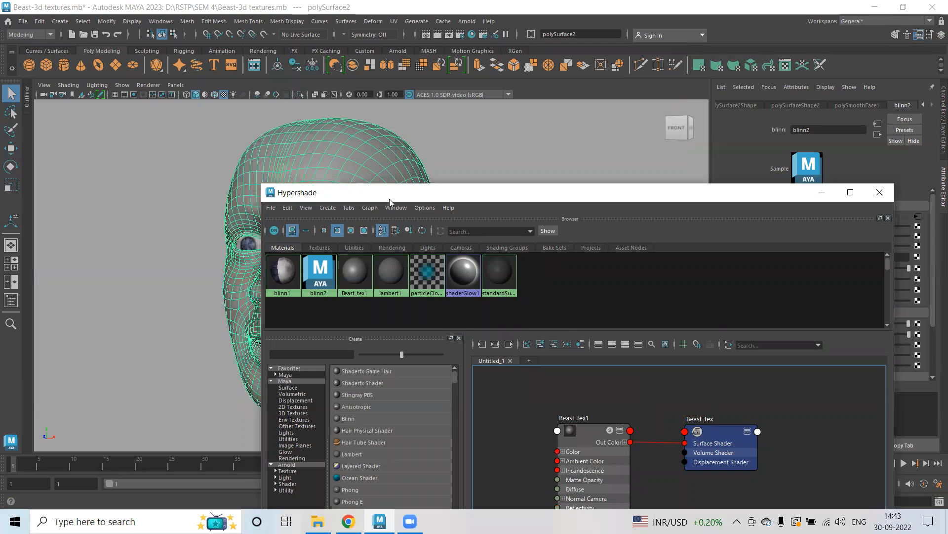
left_click_drag(390, 202, 399, 58)
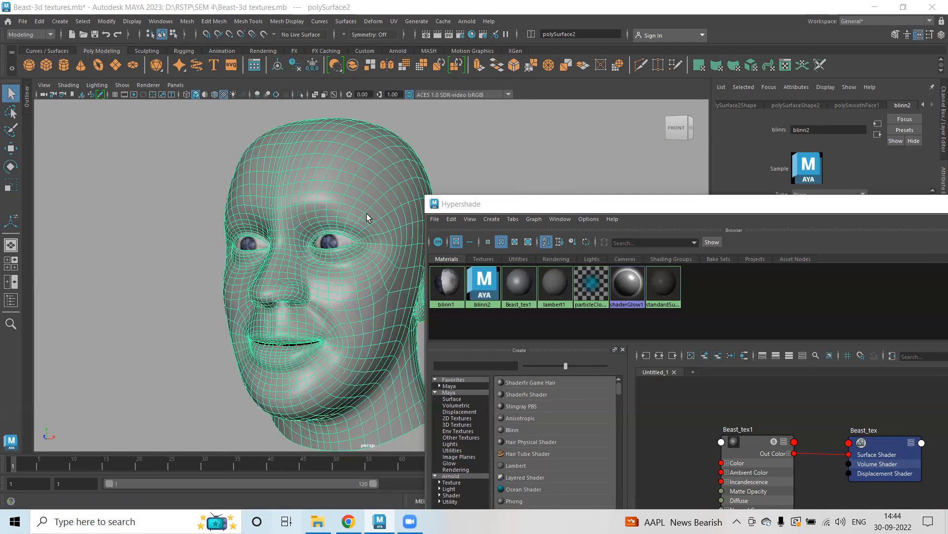
Render the current frame with the Arnold renderer and close the Render View.
left_click_drag(529, 195, 529, 92)
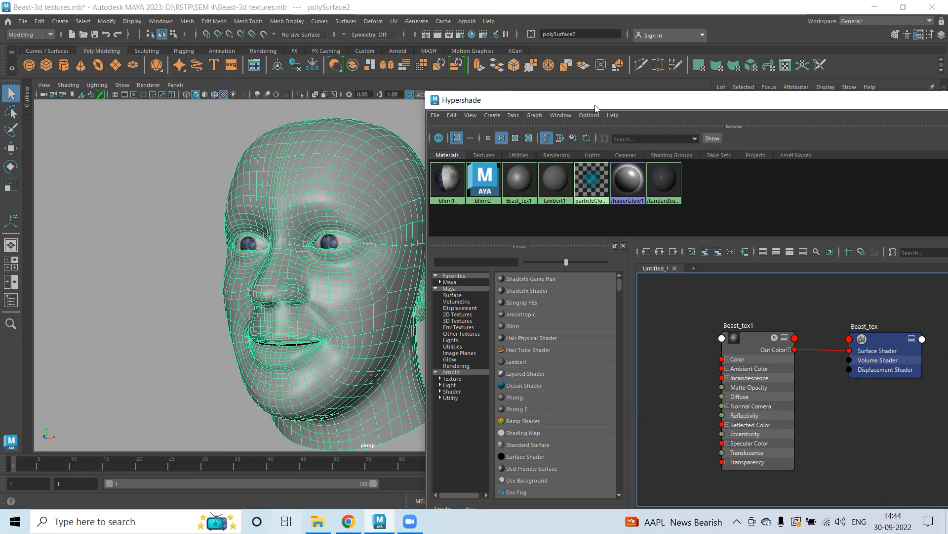
left_click_drag(595, 105, 572, 108)
left_click(449, 35)
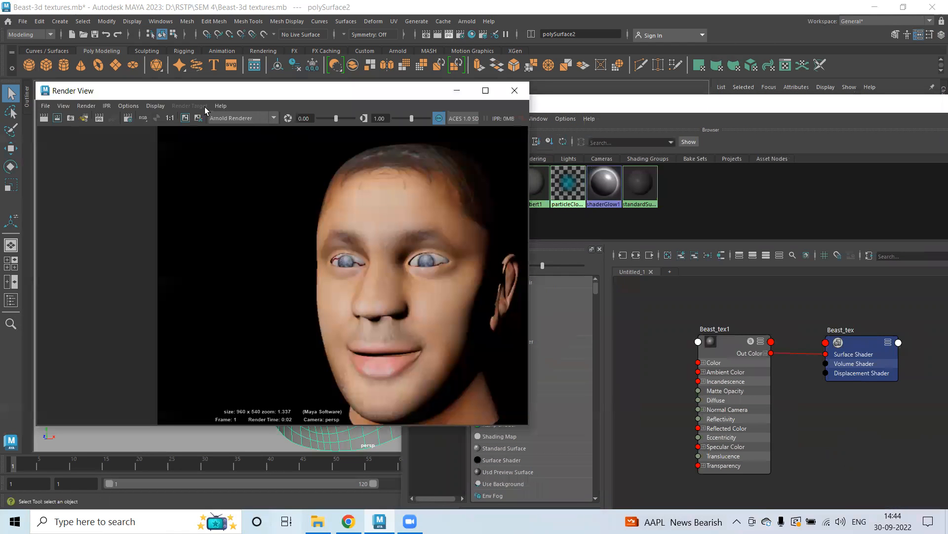
left_click(511, 90)
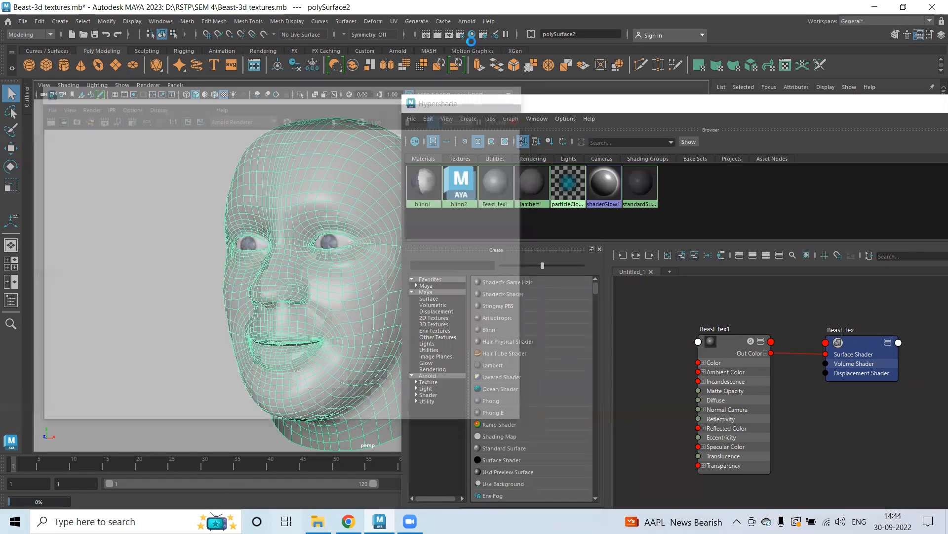
Switch the render settings to use the Maya Software renderer.
left_click(459, 34)
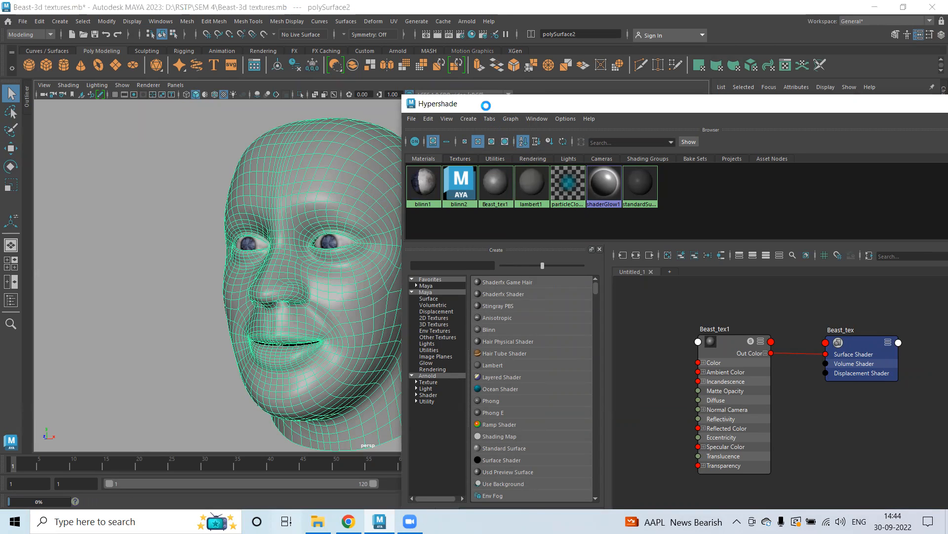
left_click(704, 324)
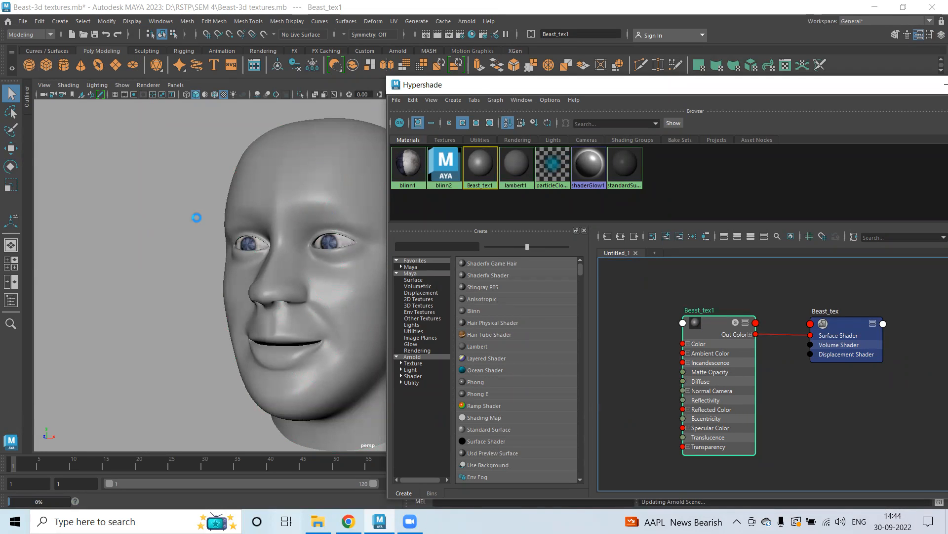
left_click(645, 286)
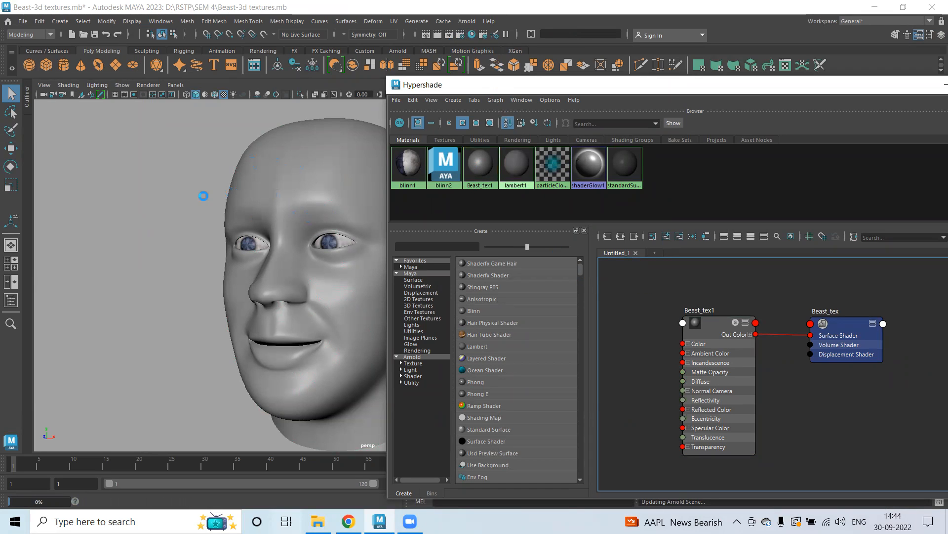
left_click(458, 34)
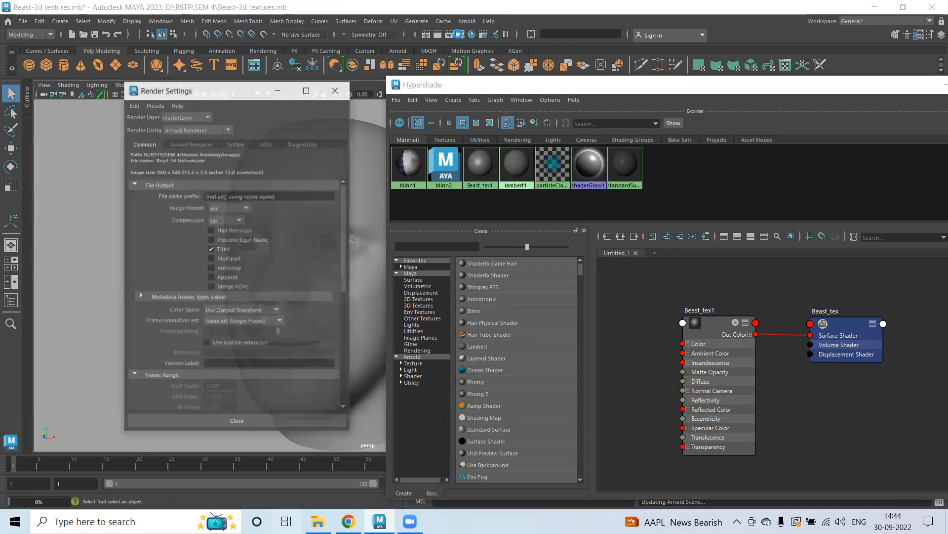
left_click(195, 130)
left_click(183, 140)
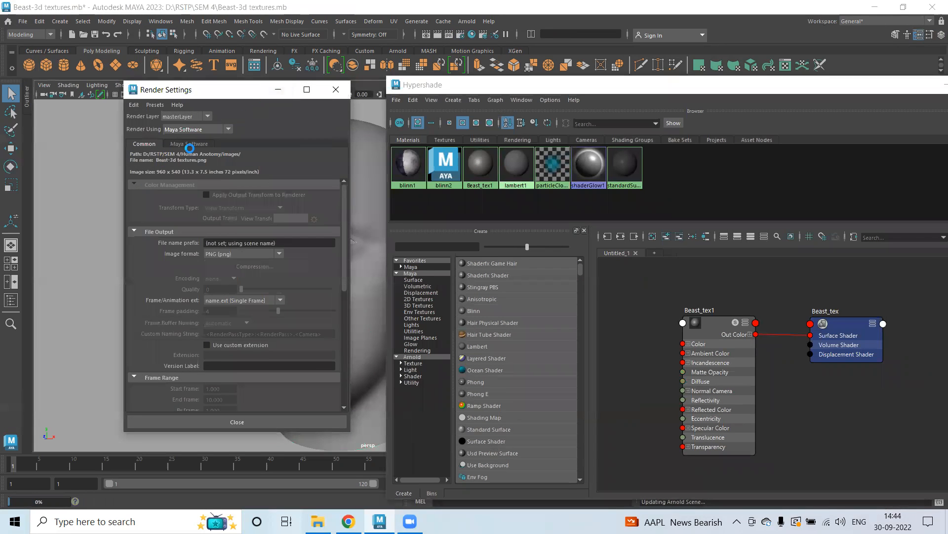
left_click(279, 89)
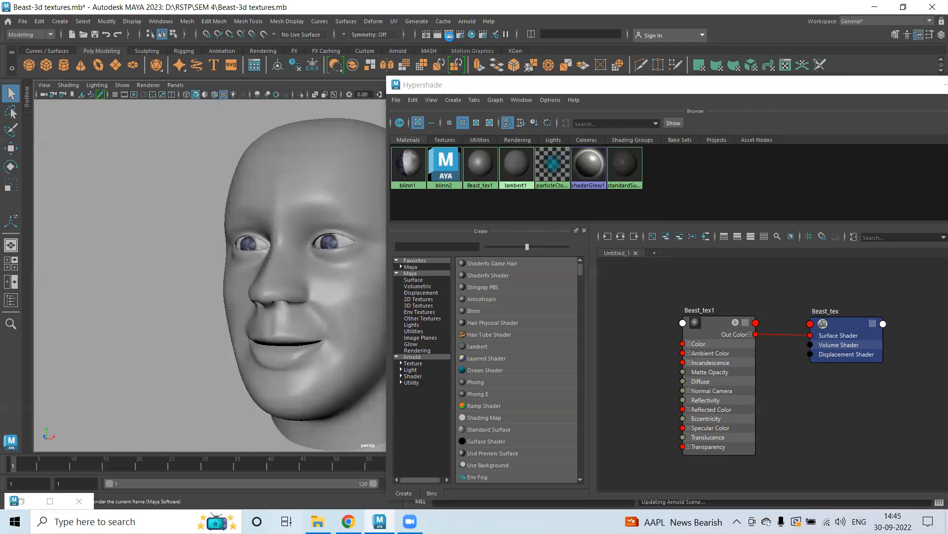
Render the current frame with Maya Software and bring Hypershade back to the front.
left_click(449, 34)
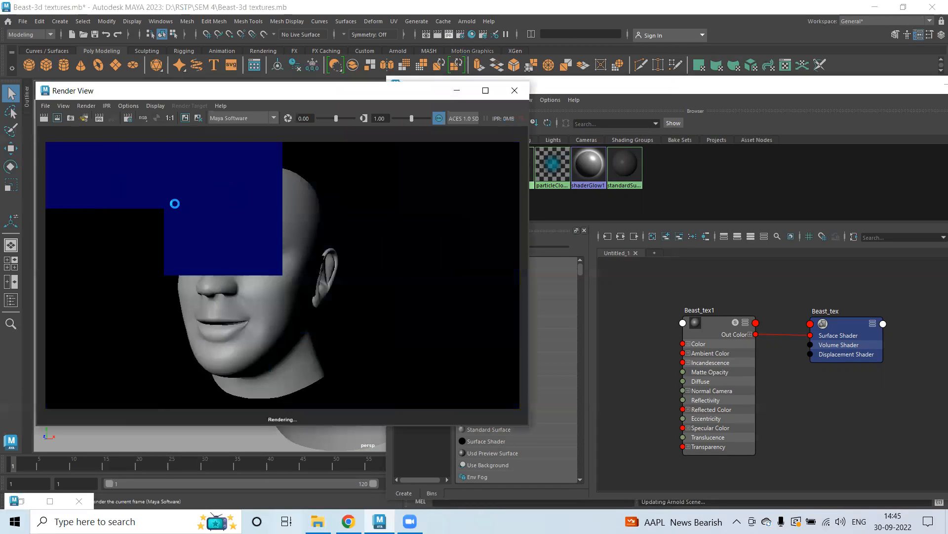
left_click_drag(61, 151, 319, 328)
left_click_drag(406, 375, 453, 398)
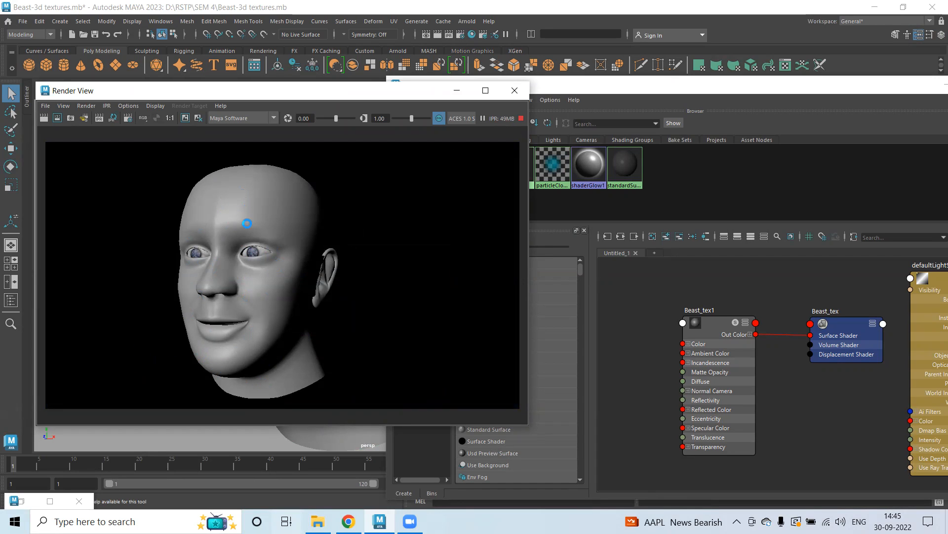
left_click(609, 89)
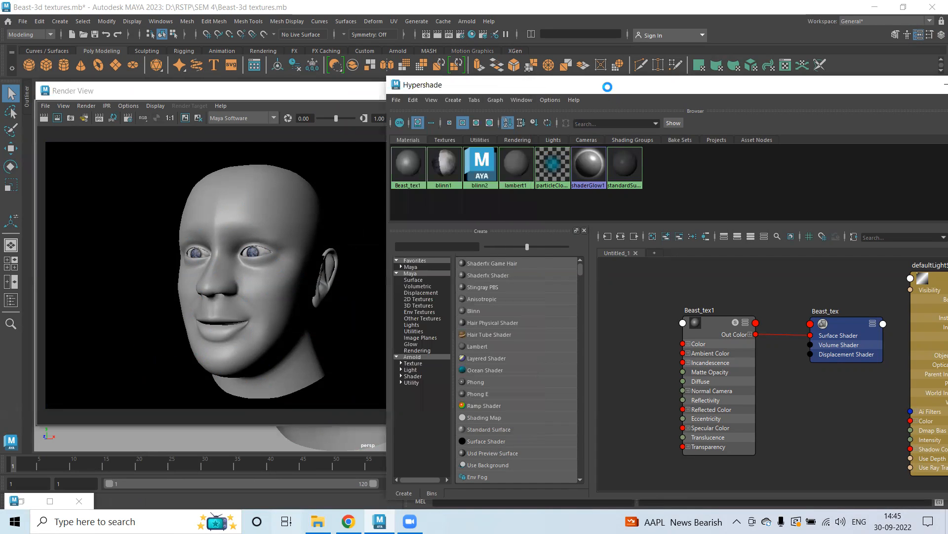
Create a Leather 3D texture node in Hypershade.
left_click_drag(608, 87, 566, 48)
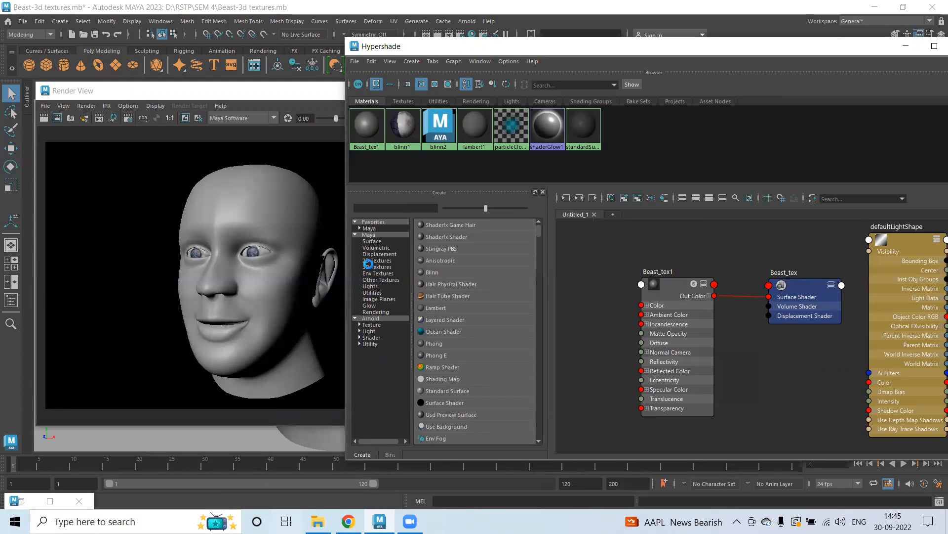
left_click(376, 267)
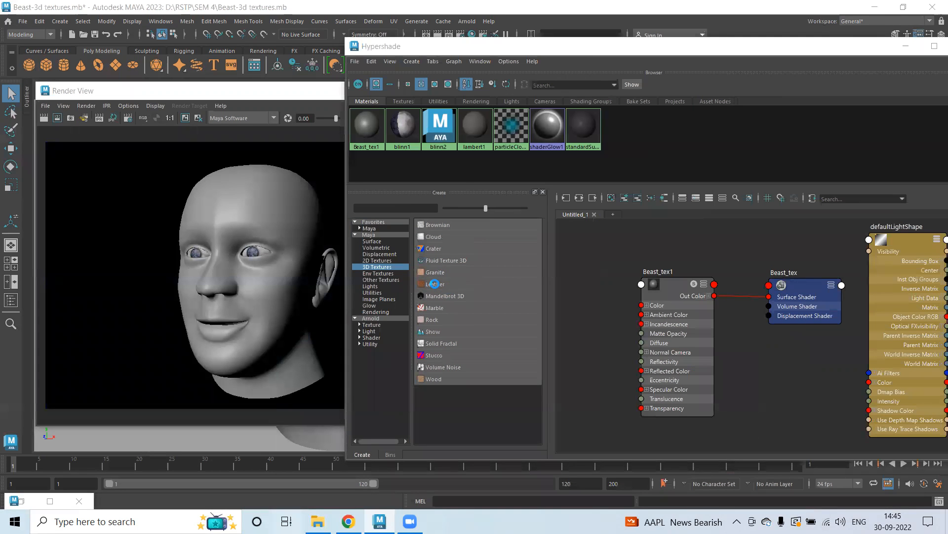
left_click(436, 284)
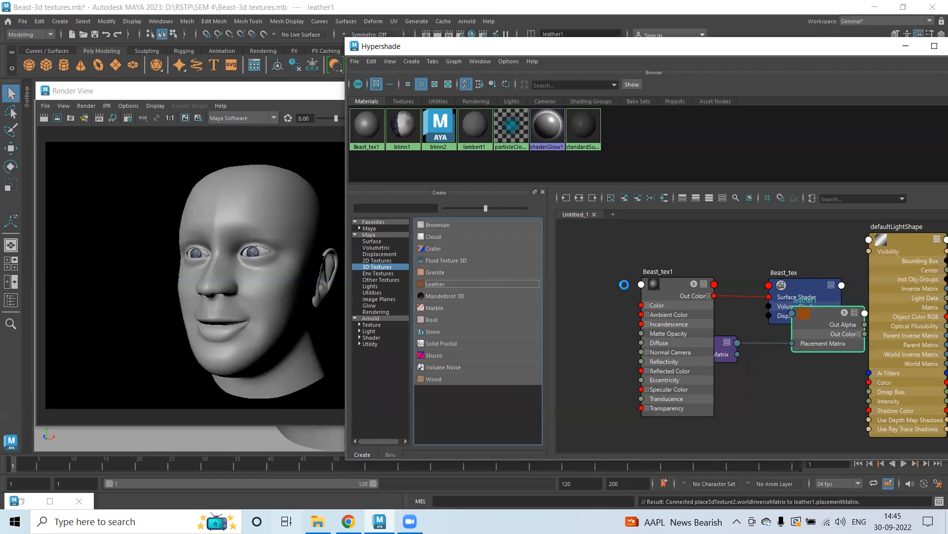
Arrange the place3dTexture2 and leather1 nodes to the left of the Beast_tex1 material in the node graph.
scroll(665, 295, "down", 4)
scroll(711, 311, "up", 5)
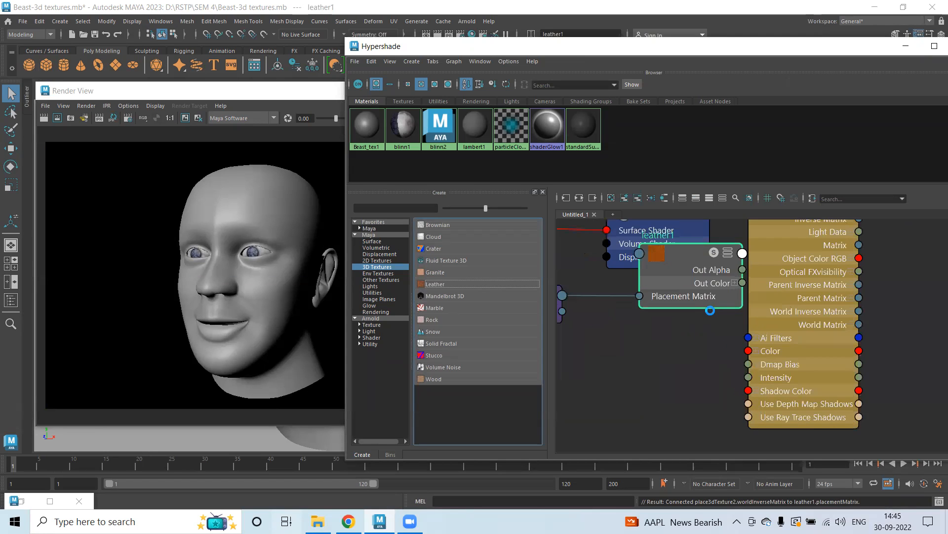
scroll(711, 311, "down", 1)
middle_click_drag(817, 285, 886, 323, "alt")
left_click_drag(850, 281, 947, 313)
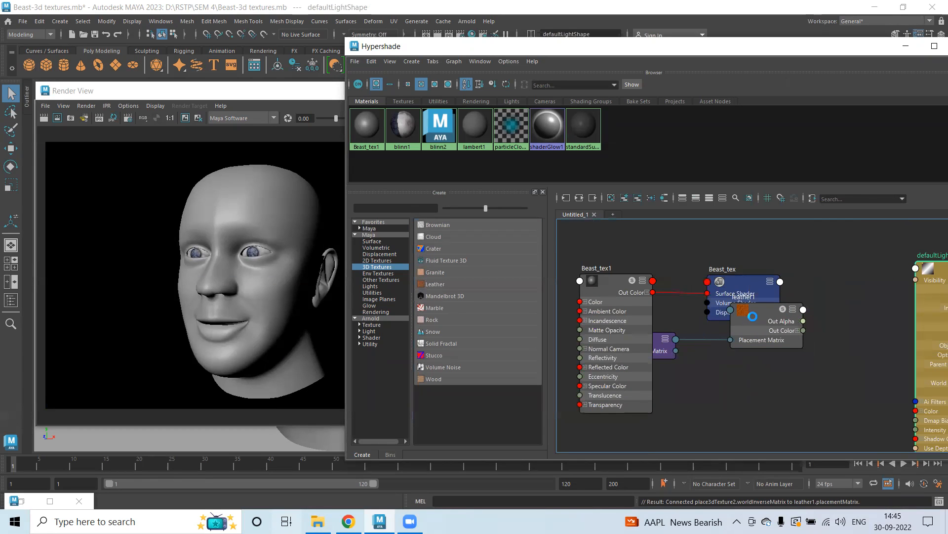
left_click_drag(660, 339, 703, 355)
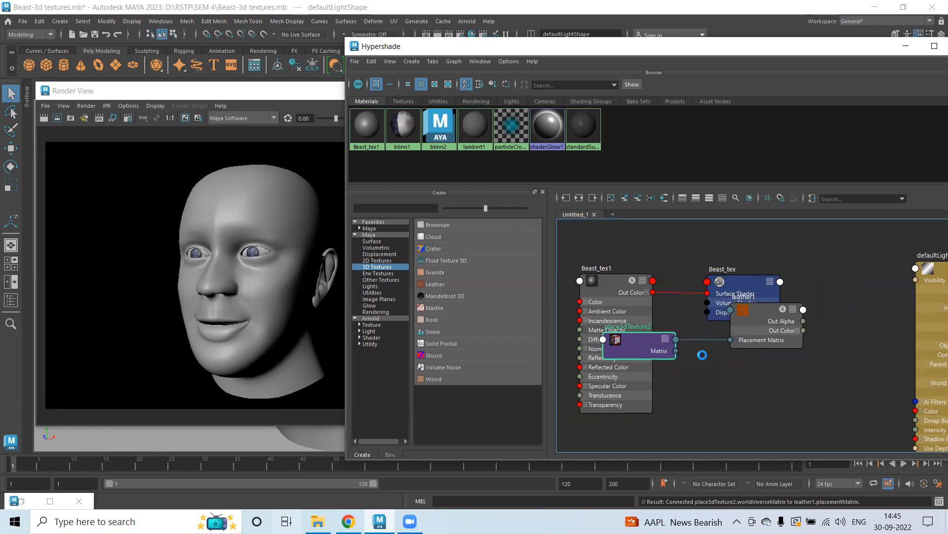
left_click_drag(754, 319, 762, 347)
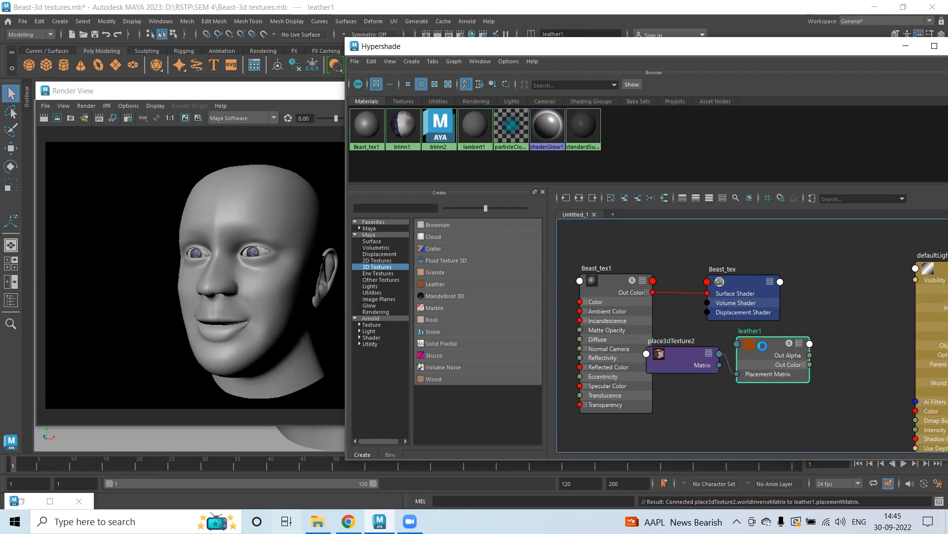
middle_click_drag(825, 264, 887, 244, "alt")
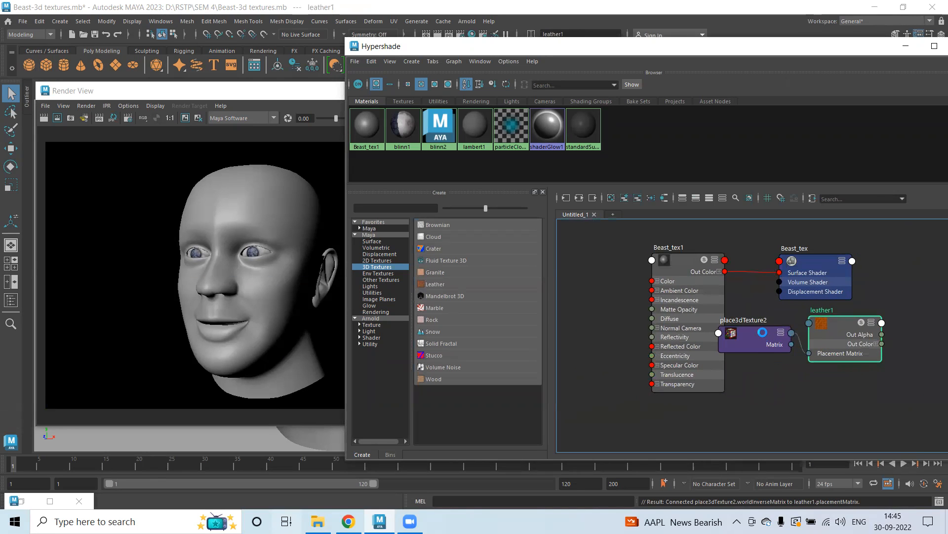
left_click(762, 332, "shift")
left_click_drag(833, 324, 588, 257)
middle_click_drag(791, 367, 876, 390, "alt")
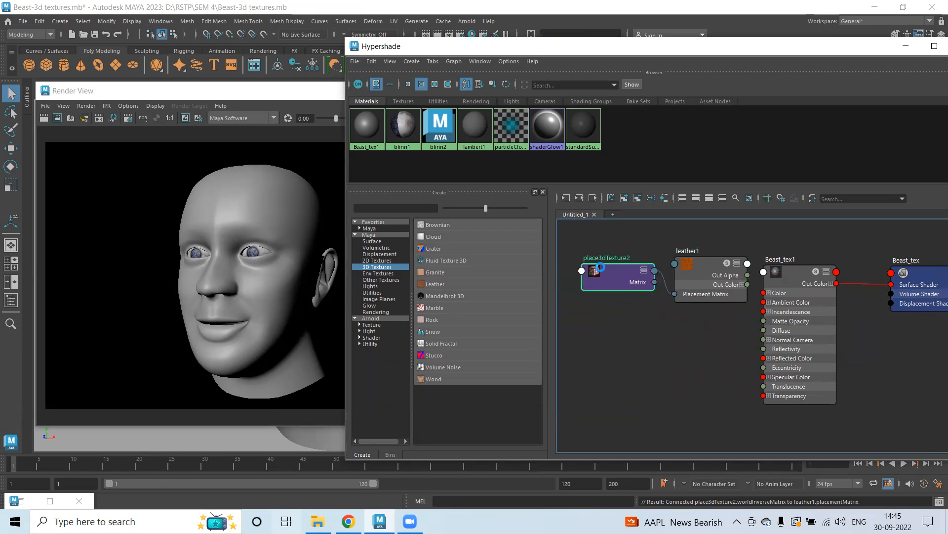
left_click(600, 266)
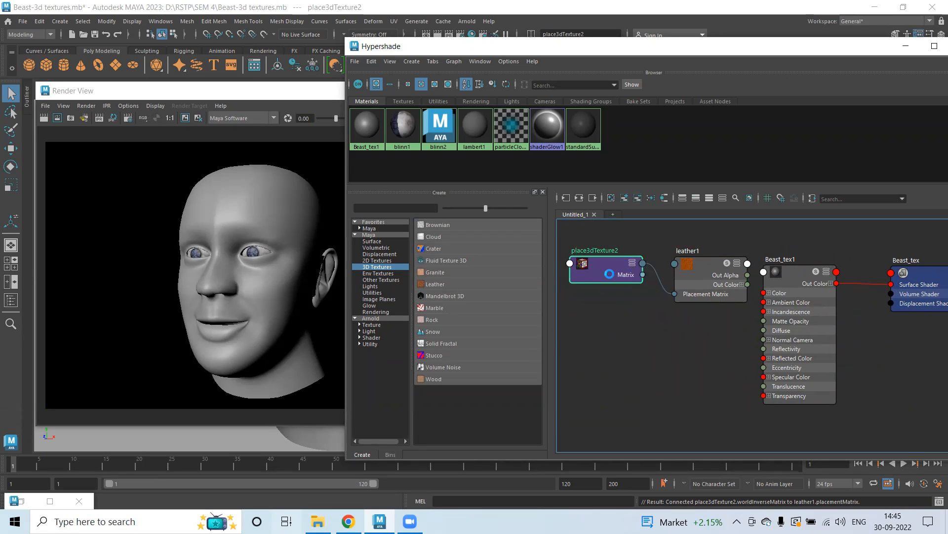
left_click(707, 266)
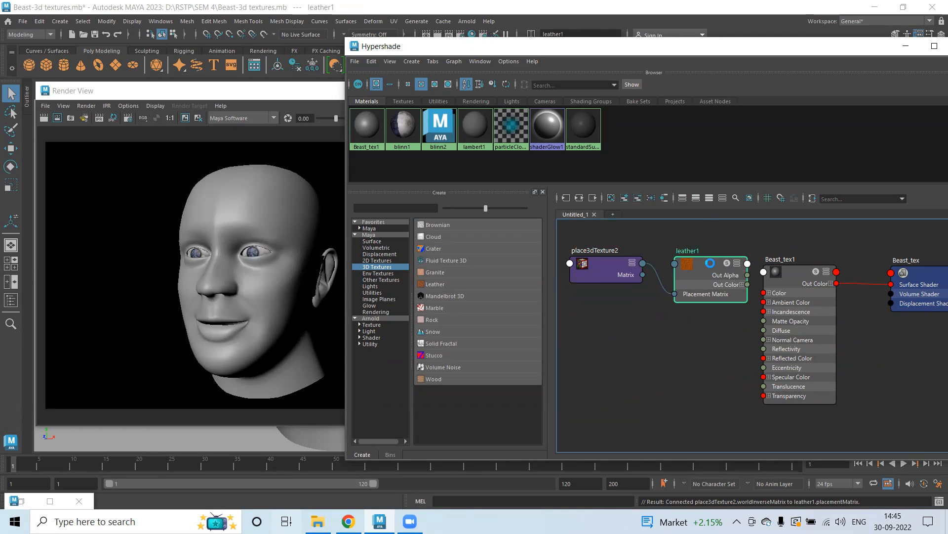
left_click(479, 61)
left_click(461, 45)
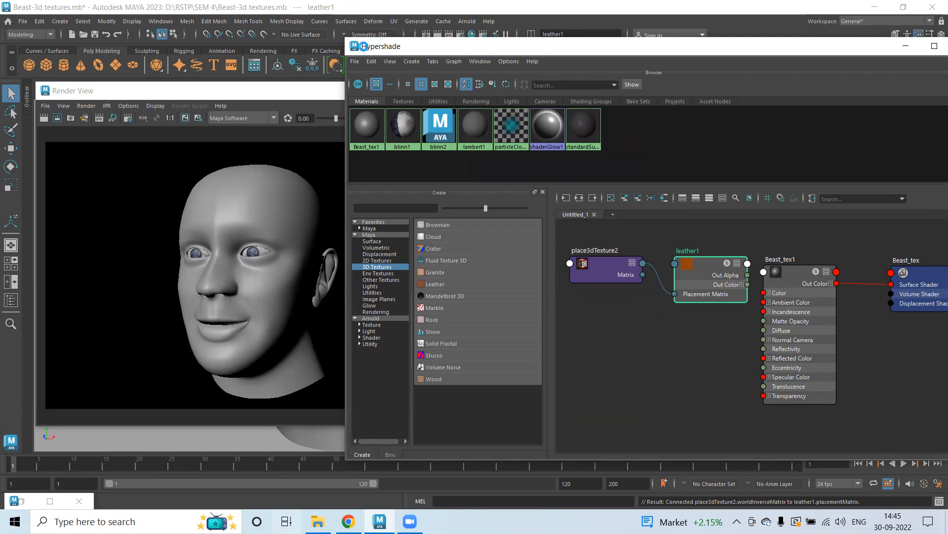
left_click_drag(363, 46, 255, 56)
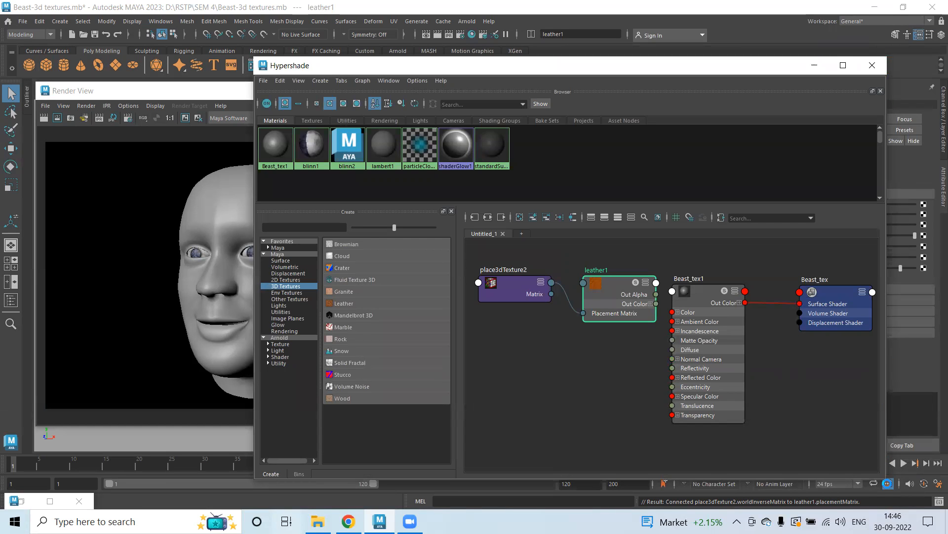
left_click(714, 18)
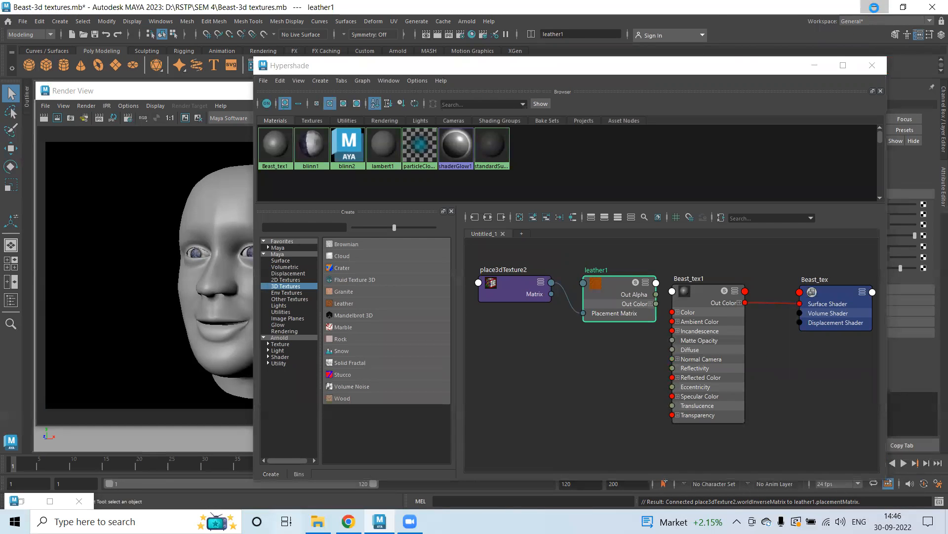
left_click(874, 7)
left_click_drag(342, 267, 538, 393)
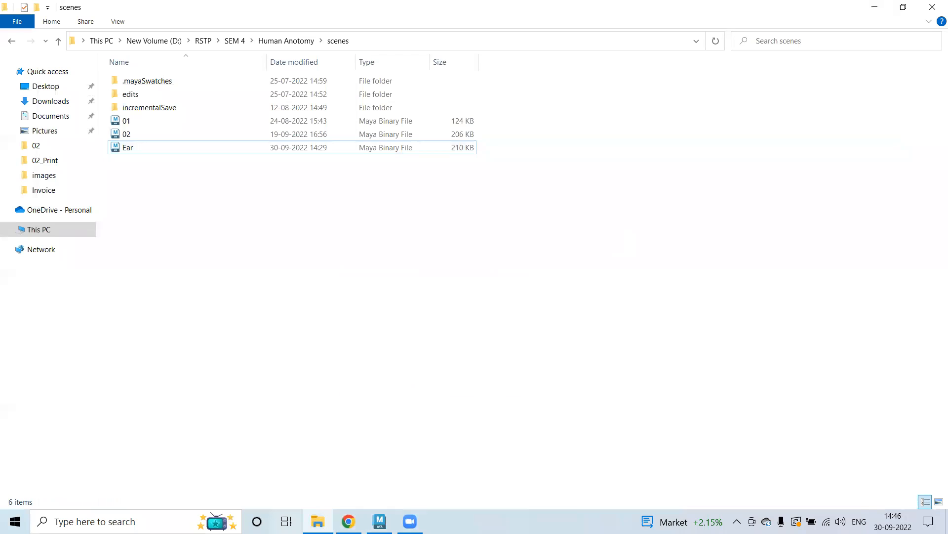
left_click(380, 521)
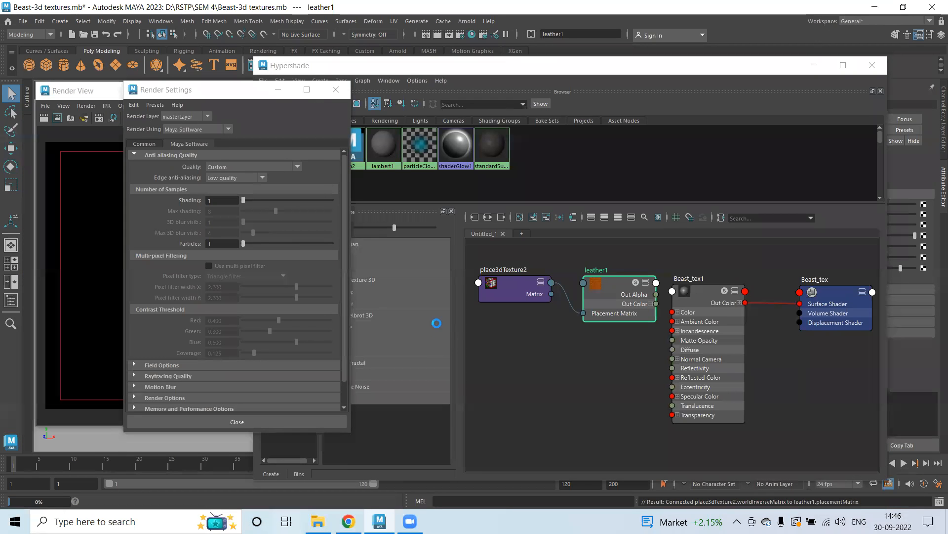
left_click(336, 90)
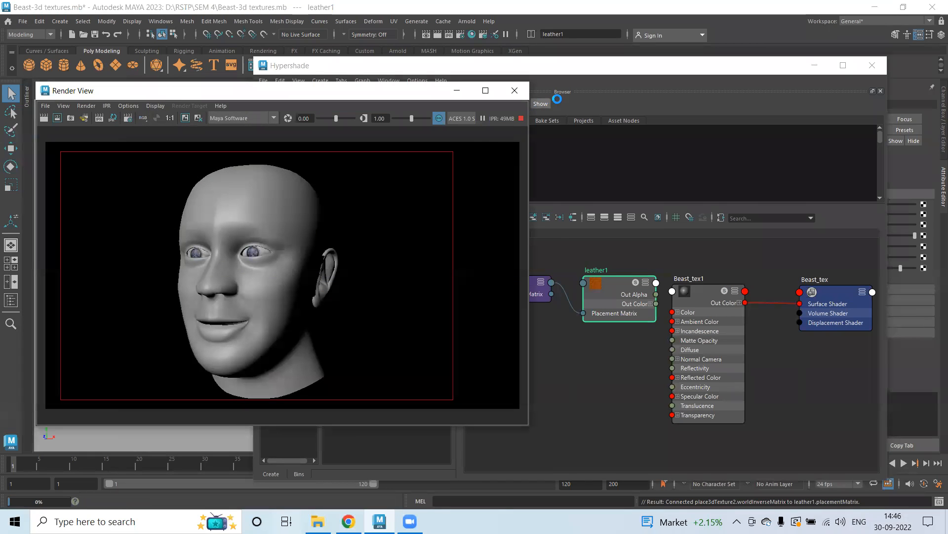
left_click(635, 72)
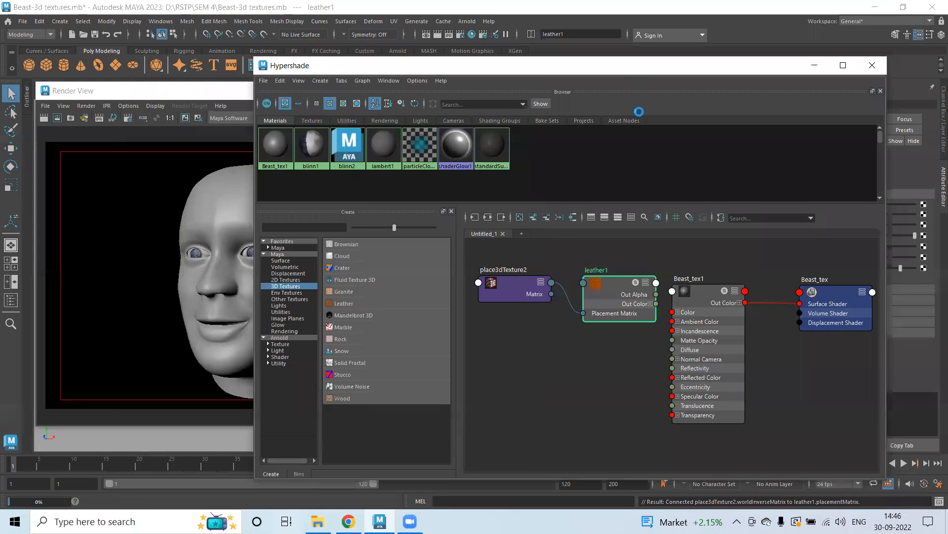
left_click_drag(626, 74, 619, 74)
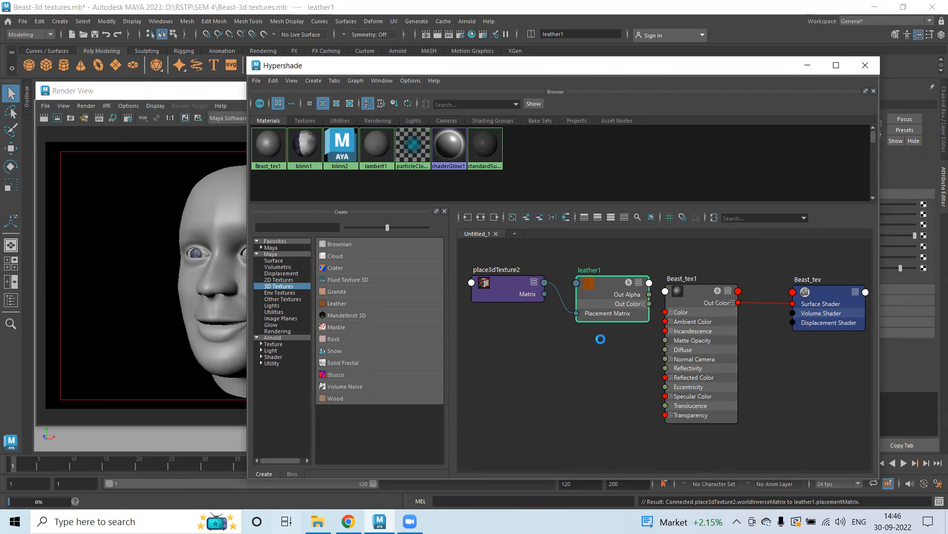
left_click_drag(555, 66, 462, 61)
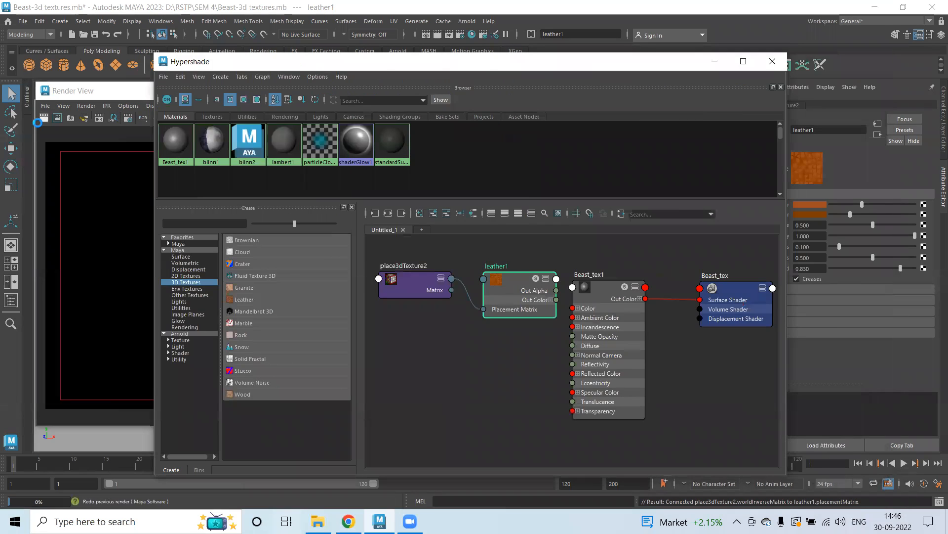
left_click(64, 94)
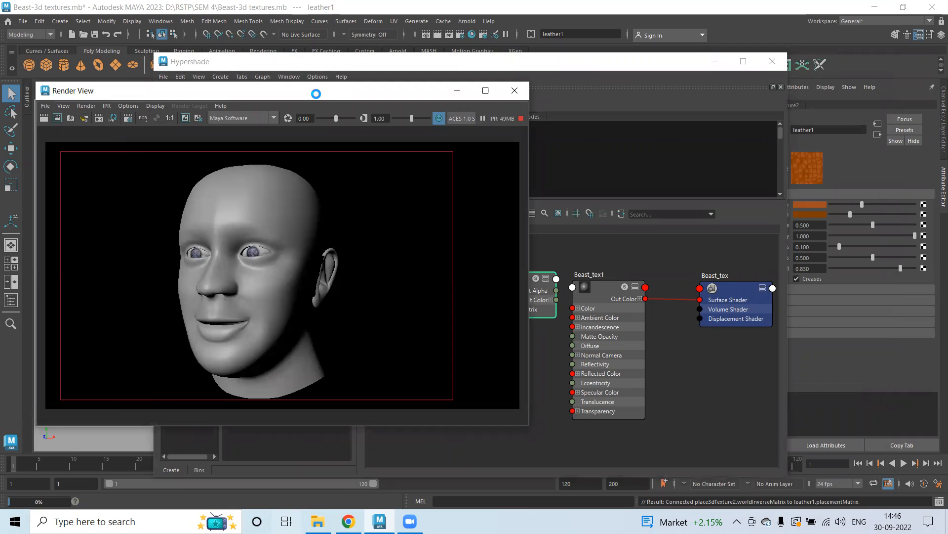
left_click_drag(316, 93, 118, 68)
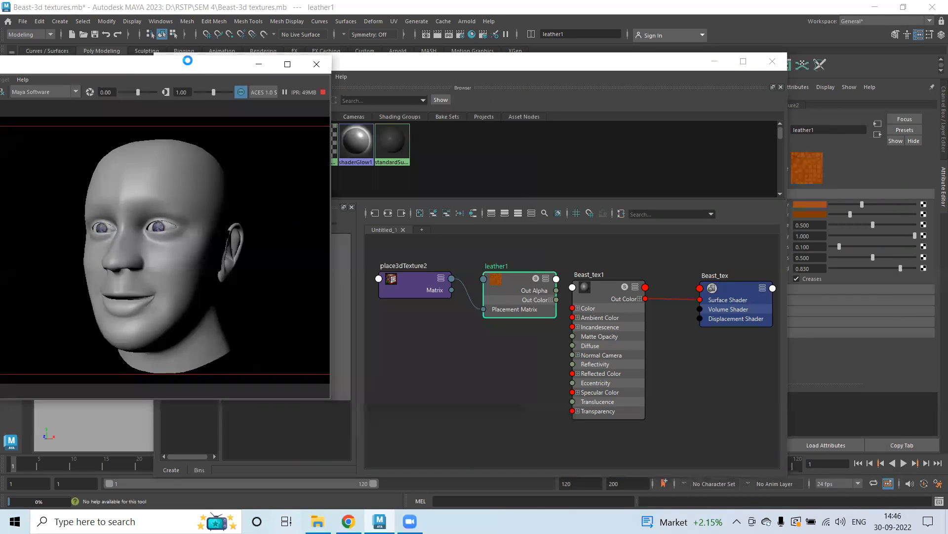
left_click_drag(112, 60, 36, 60)
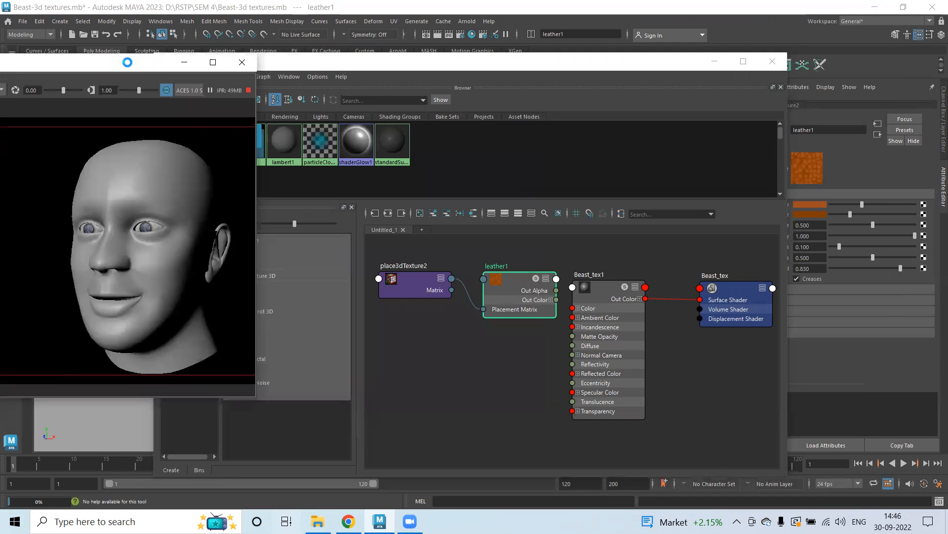
left_click_drag(128, 62, 69, 72)
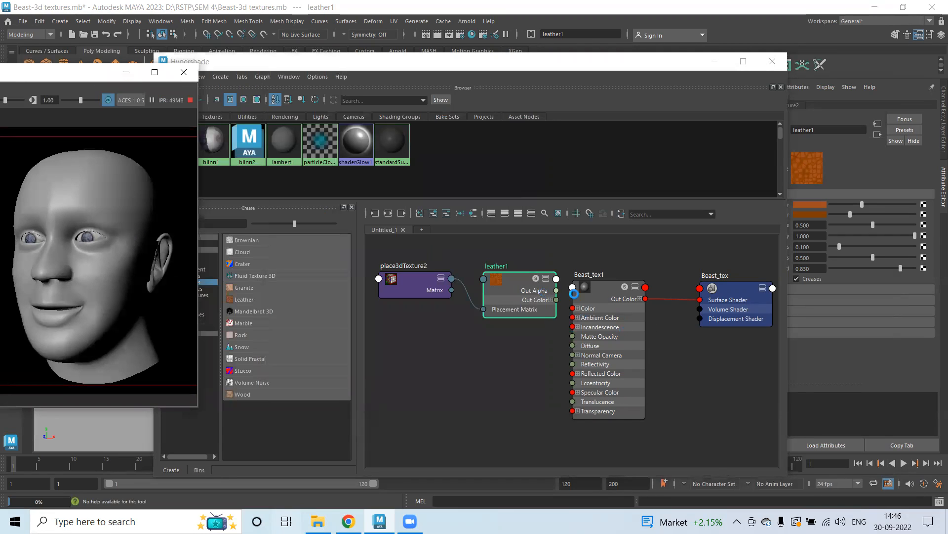
left_click_drag(590, 65, 543, 61)
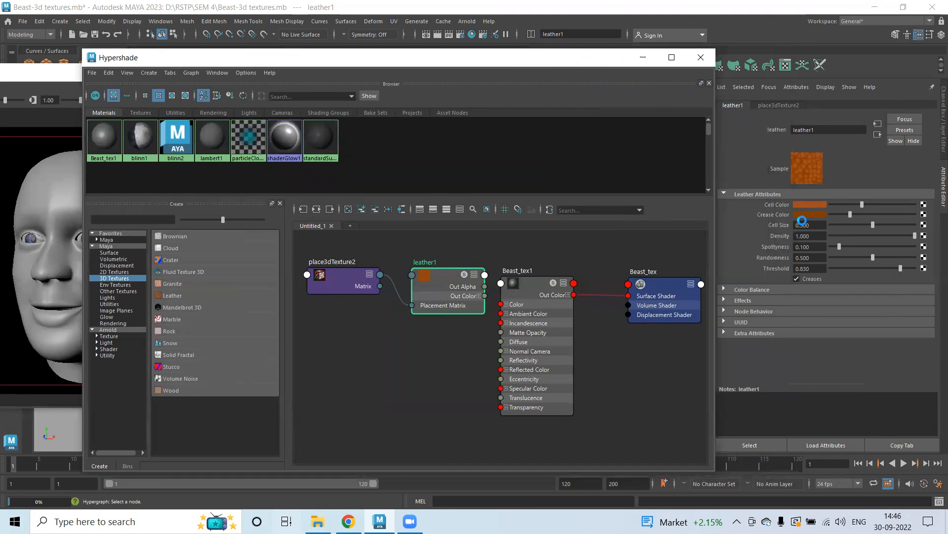
Connect the leather1 texture's output color to the Color attribute of the Beast_tex1 material.
left_click(530, 289)
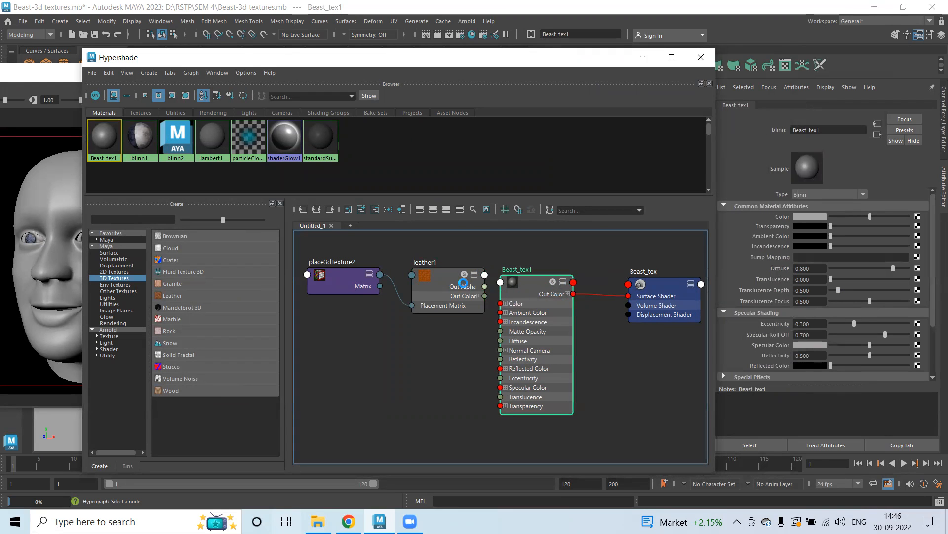
middle_click_drag(637, 267, 786, 215)
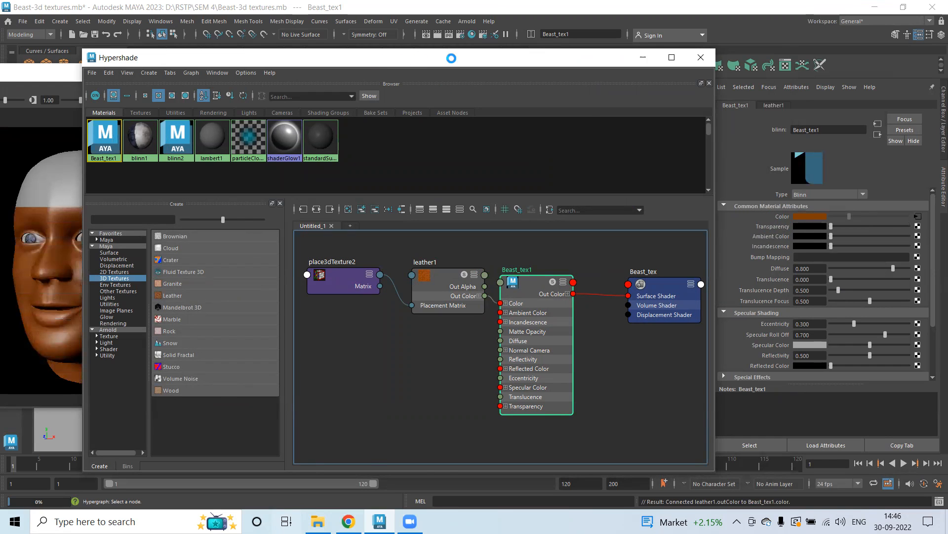
left_click_drag(451, 57, 528, 51)
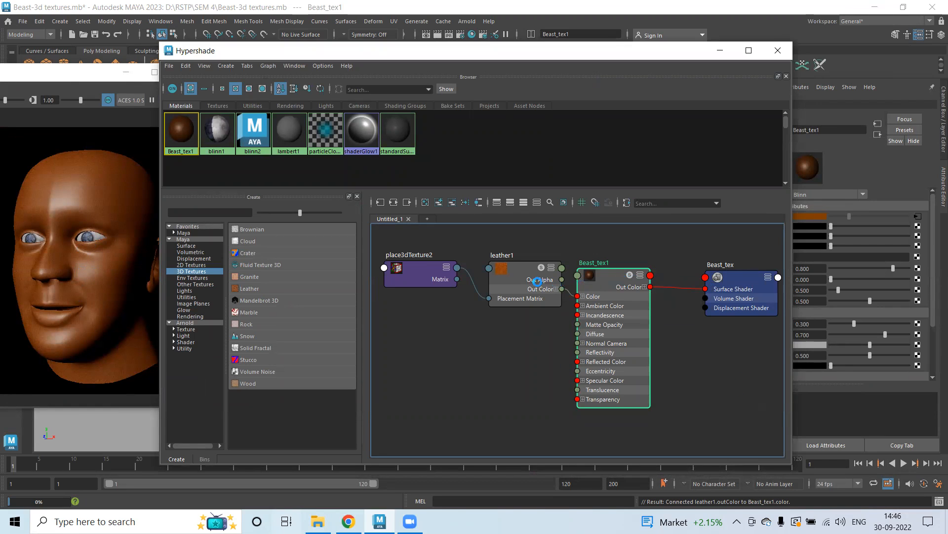
Set the leather texture's Cell Size to 3 and lower its Density to about 0.071.
left_click(518, 270)
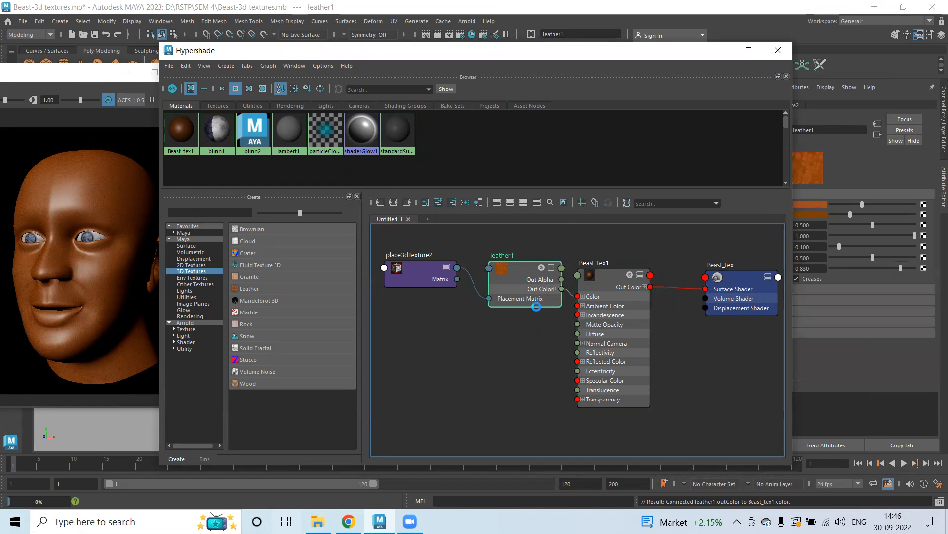
left_click_drag(522, 52, 438, 49)
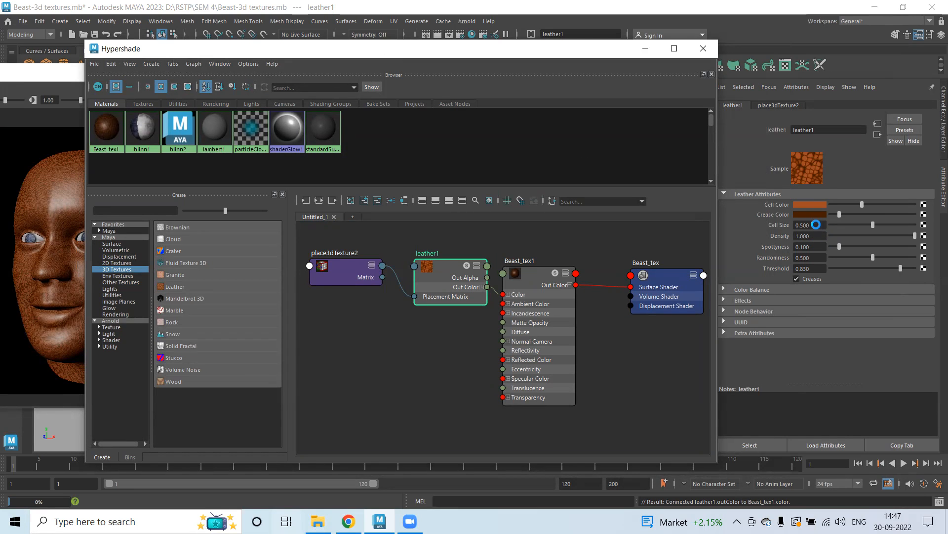
left_click(815, 225)
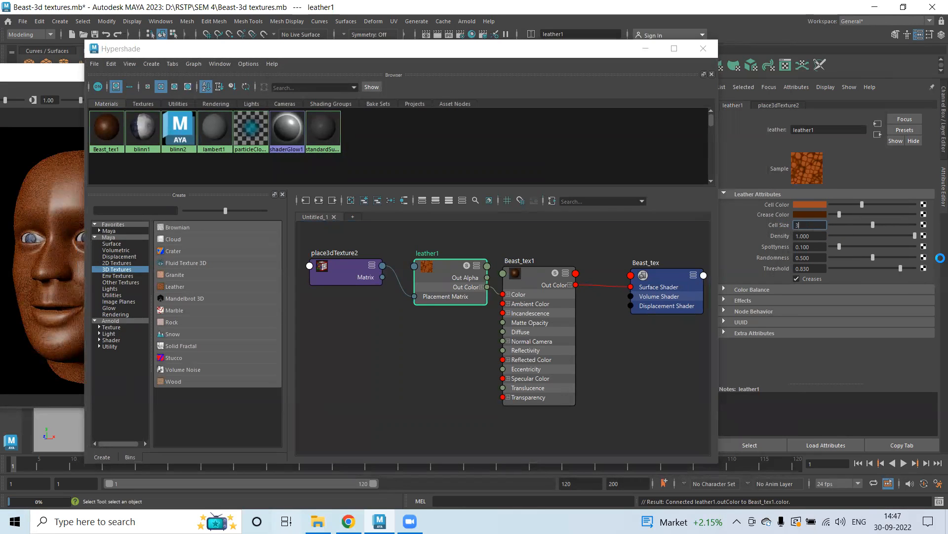
key("Return")
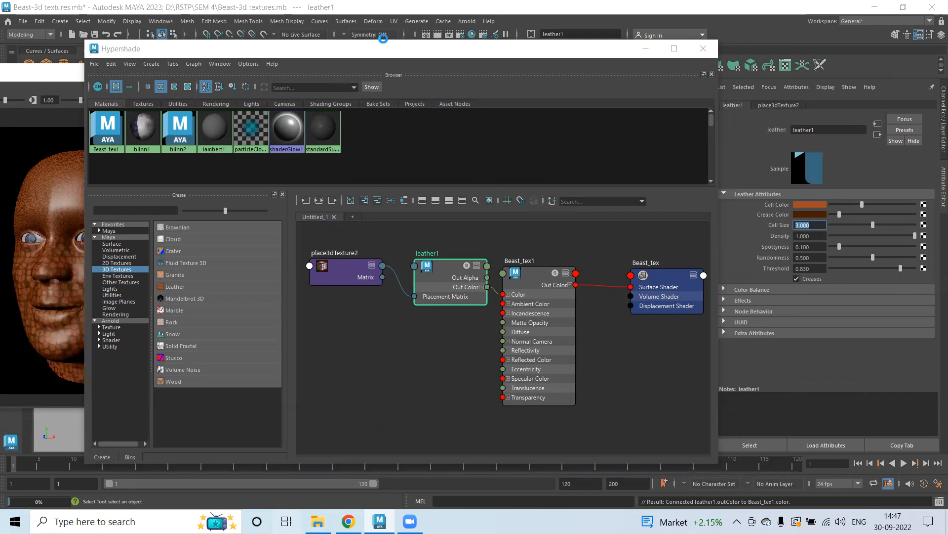
left_click_drag(313, 50, 383, 38)
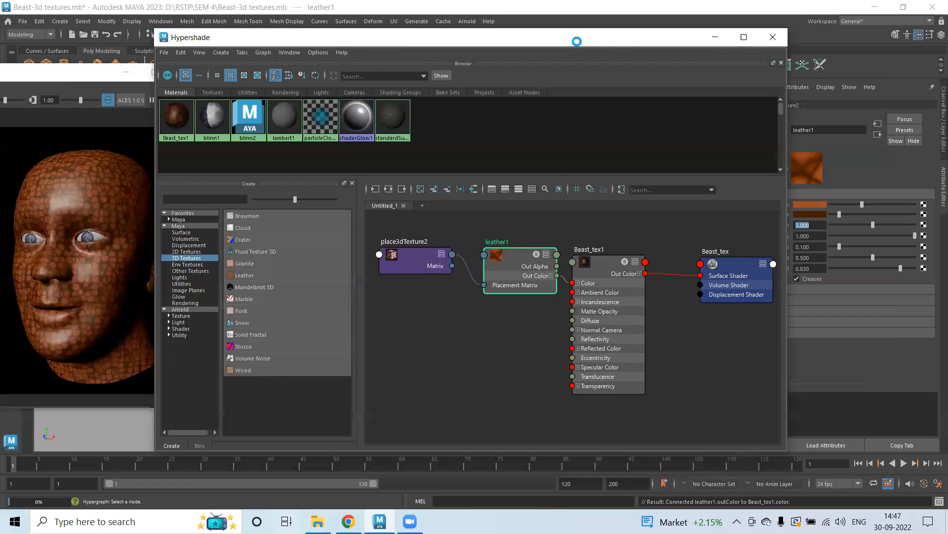
left_click_drag(577, 42, 538, 36)
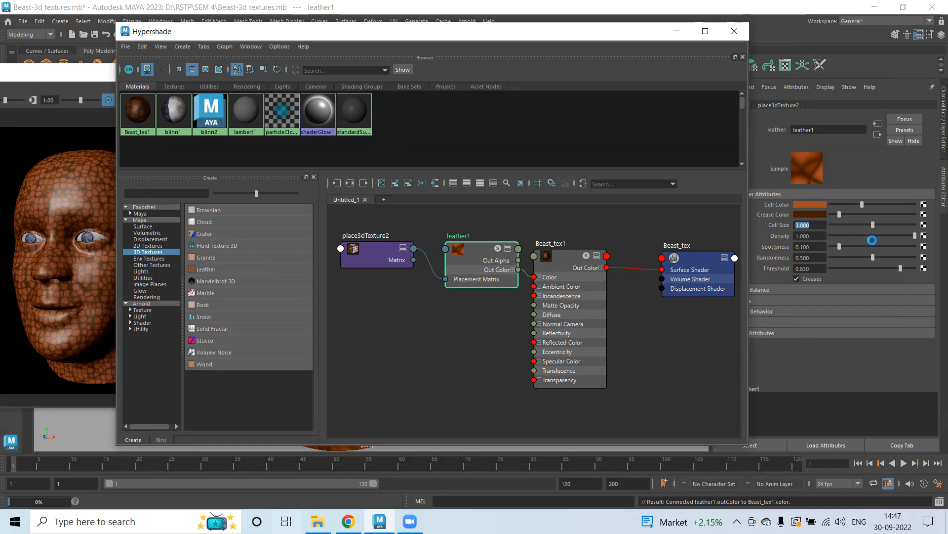
left_click_drag(857, 233, 836, 235)
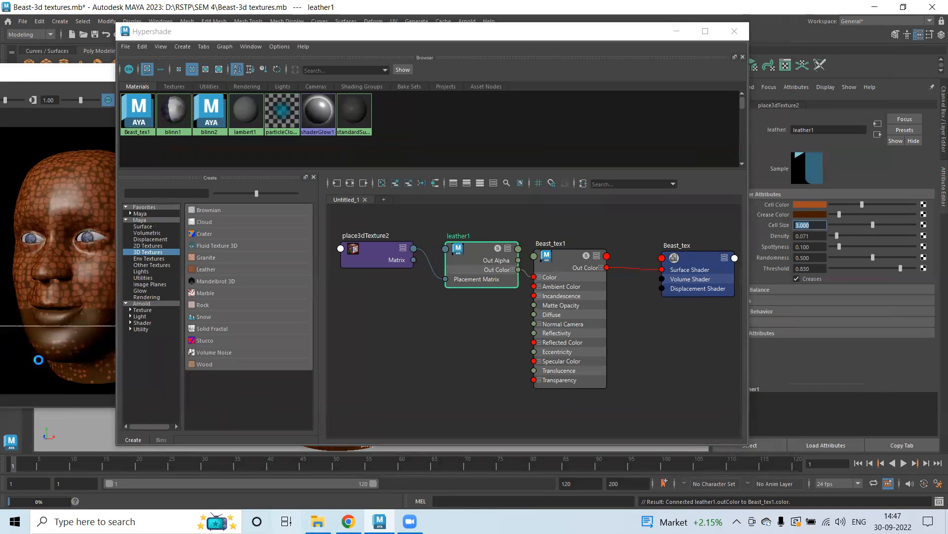
Set the leather texture's Cell Color to blue.
left_click_drag(211, 32, 320, 34)
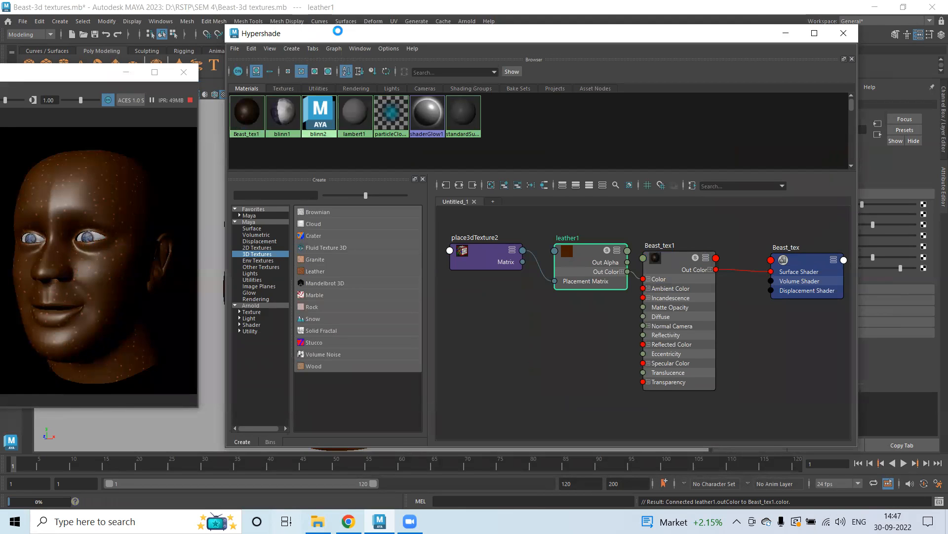
left_click_drag(338, 31, 272, 48)
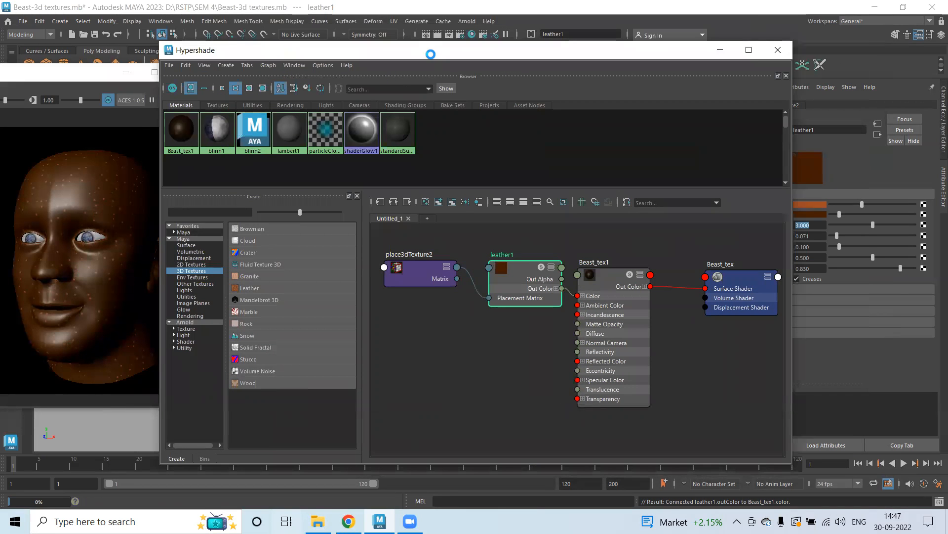
left_click_drag(430, 54, 376, 47)
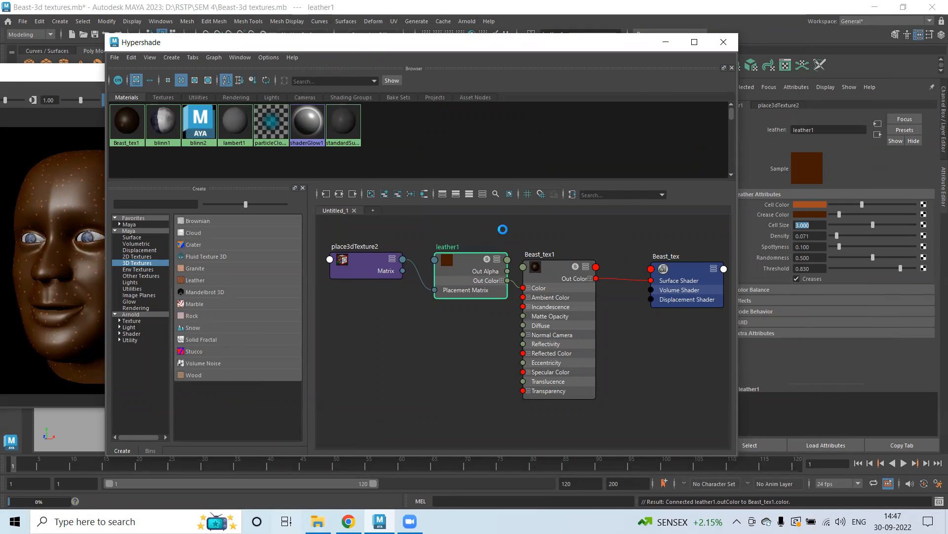
left_click(807, 214)
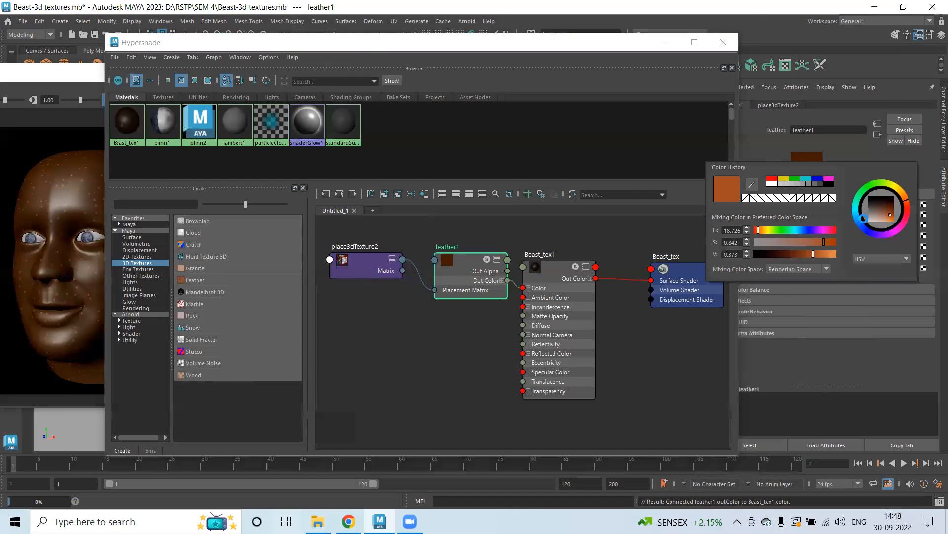
left_click(865, 228)
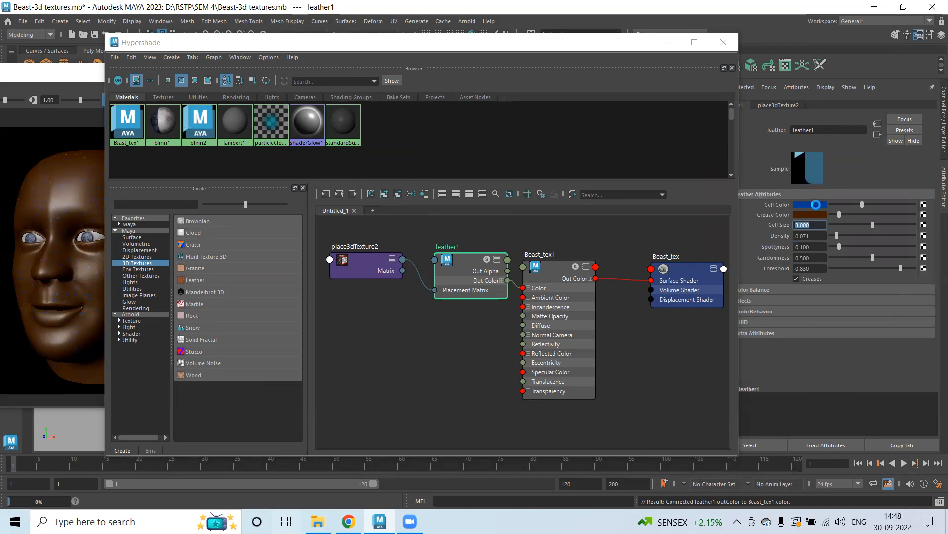
Set the leather texture's Crease Color to a blue with hue about 211.
left_click(809, 203)
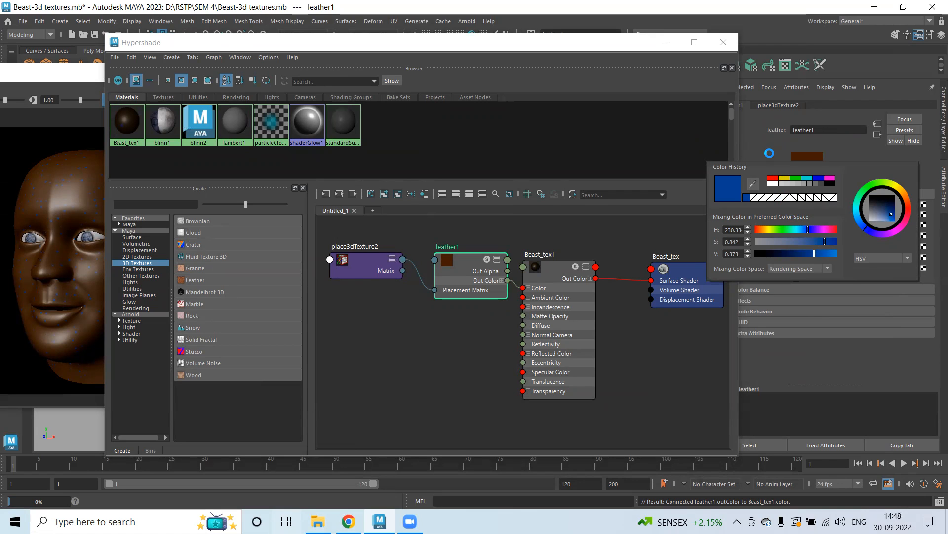
left_click(806, 214)
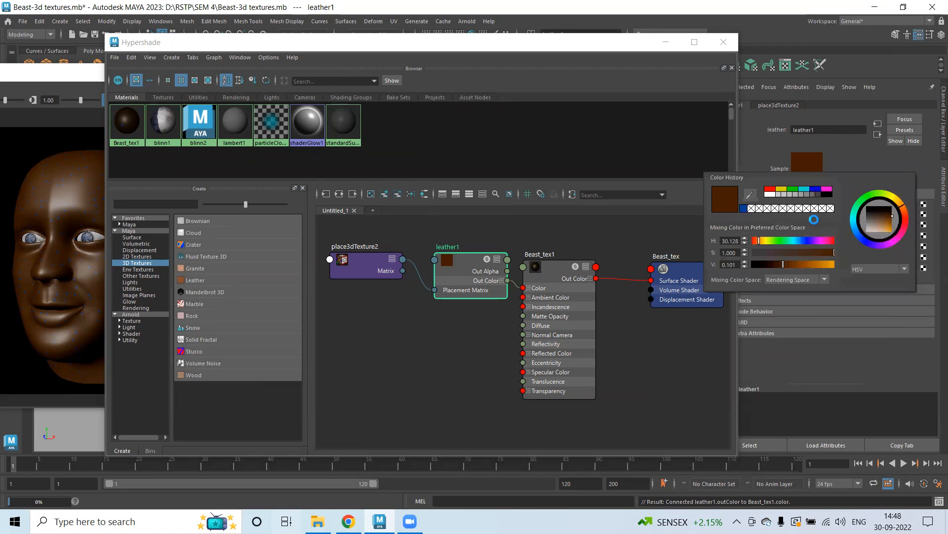
left_click(741, 206)
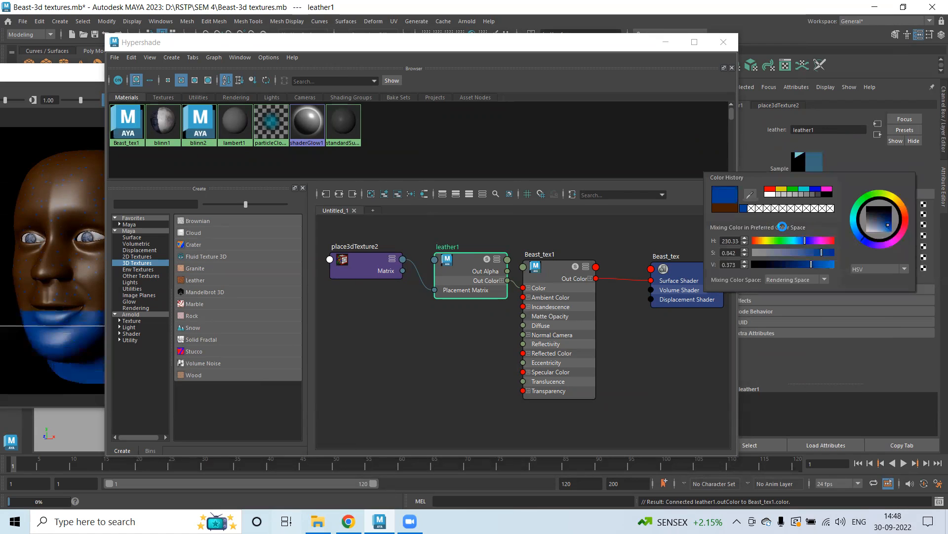
left_click(850, 236)
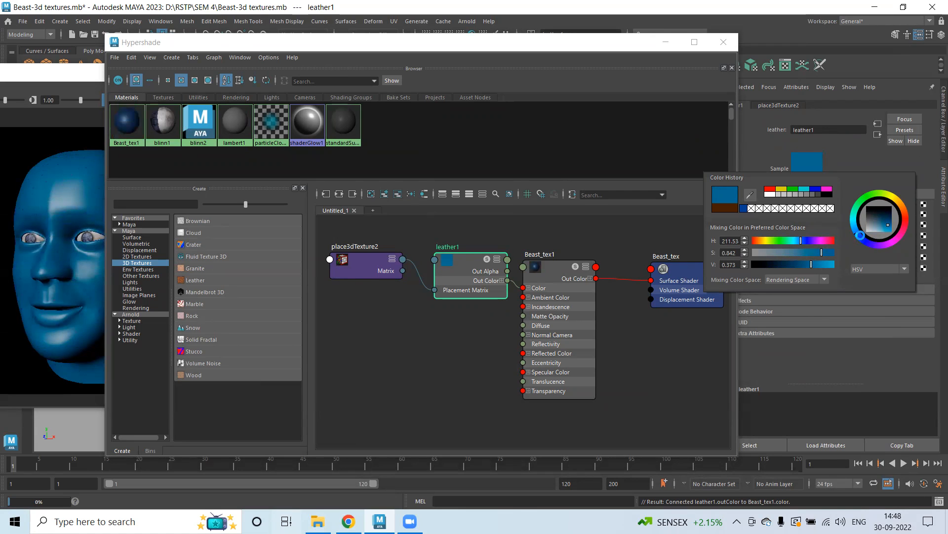
left_click(860, 235)
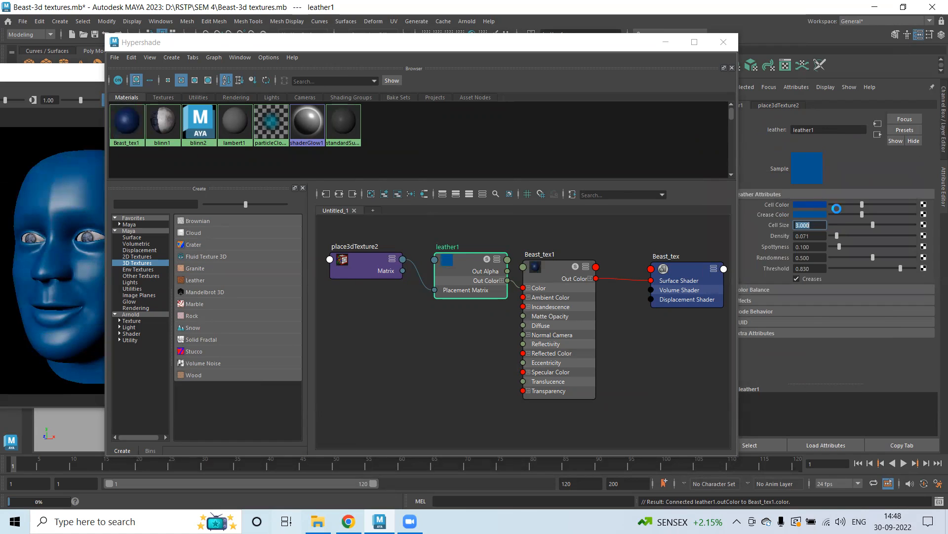
Brighten the leather's Cell Color to full value and lower its saturation to a pale blue.
left_click_drag(865, 204, 924, 206)
left_click(806, 204)
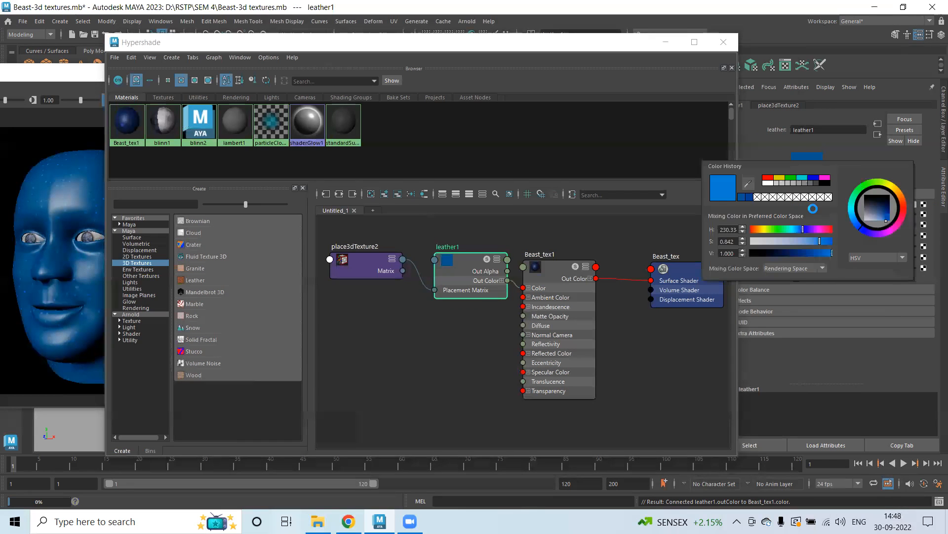
left_click(794, 241)
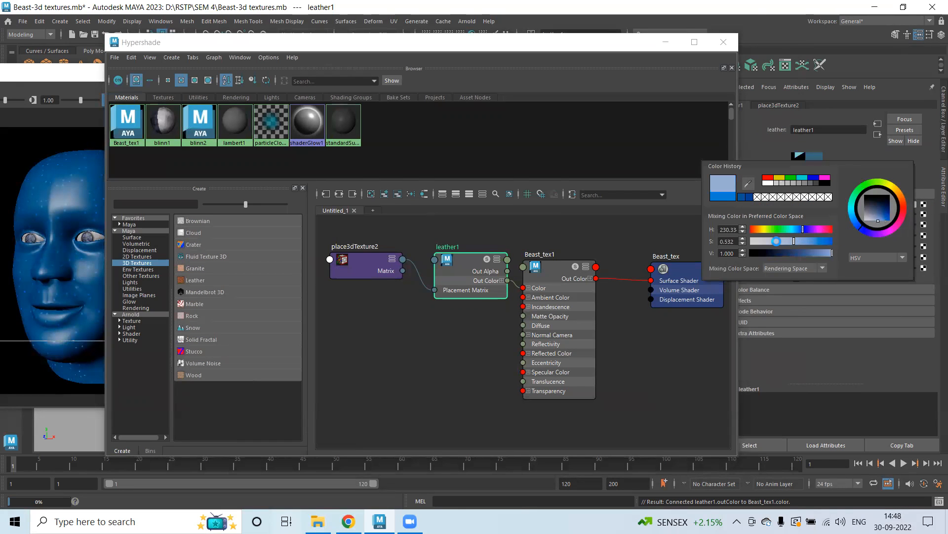
left_click(770, 241)
Raise the leather texture's Density to 1.
left_click_drag(300, 40, 409, 47)
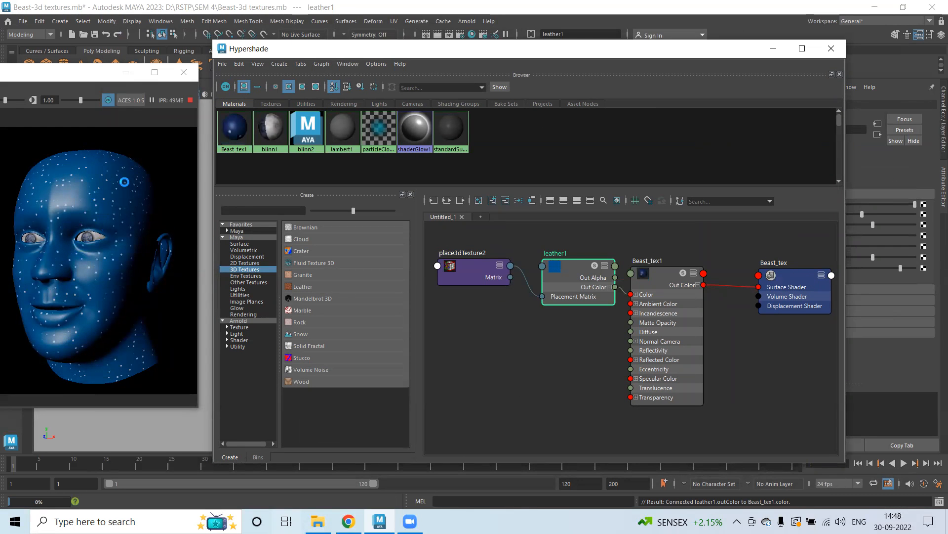
left_click_drag(475, 55, 406, 53)
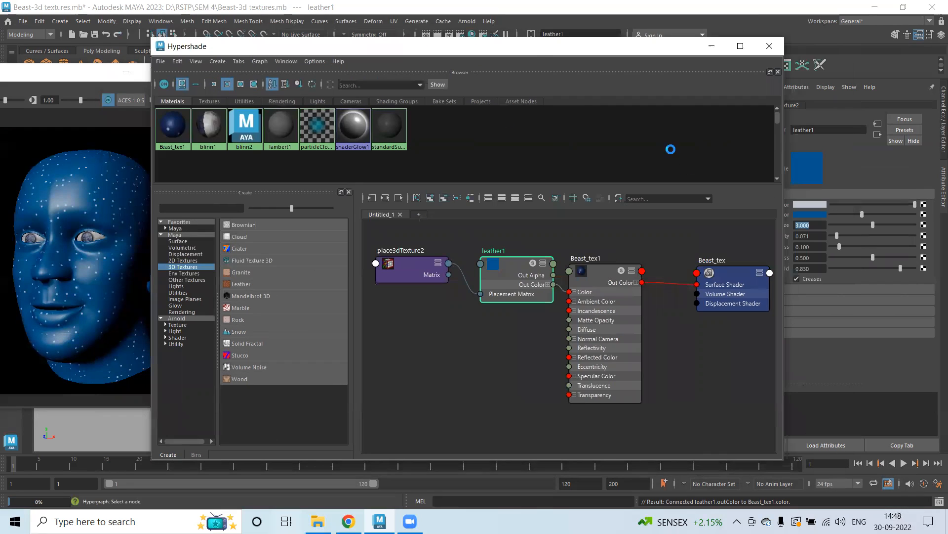
left_click_drag(535, 48, 488, 43)
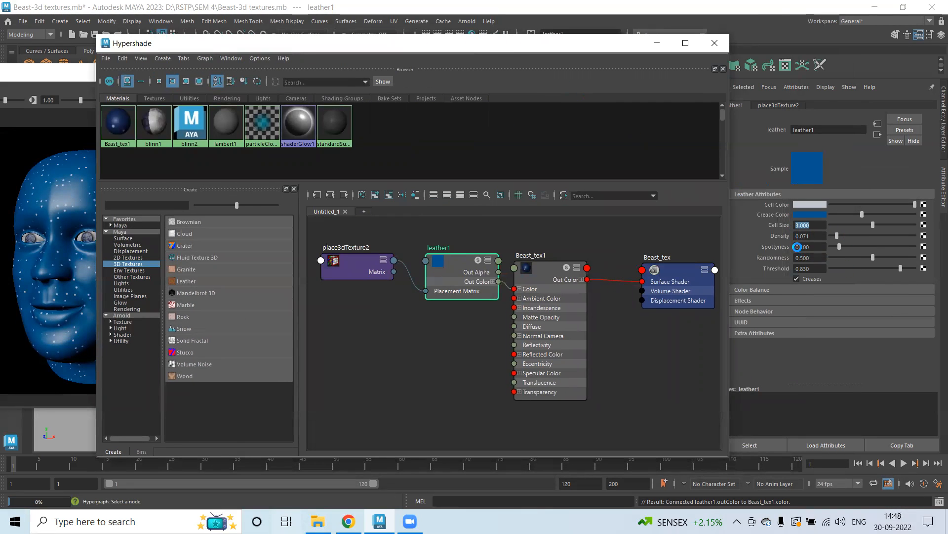
left_click_drag(868, 237, 940, 238)
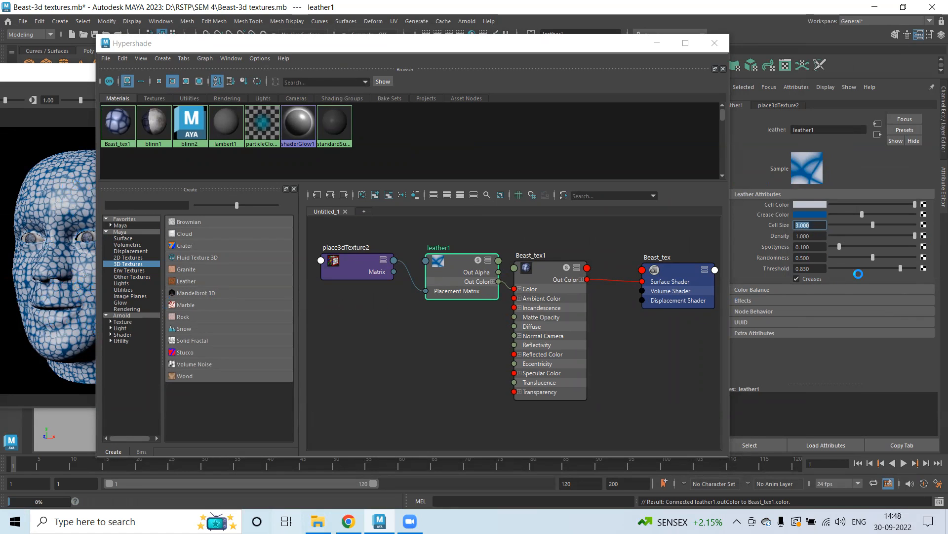
Set the leather texture's Randomness to 0.5.
left_click_drag(872, 260, 940, 260)
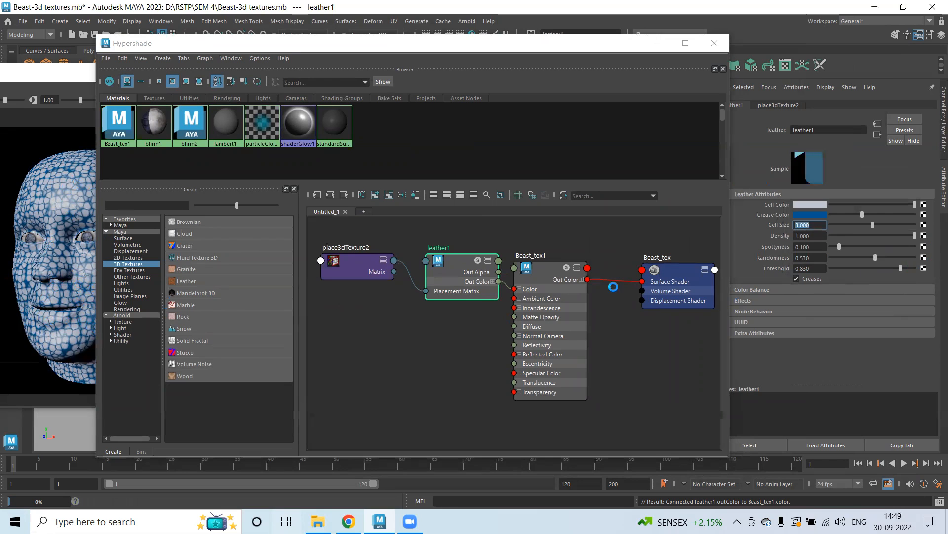
left_click(830, 257)
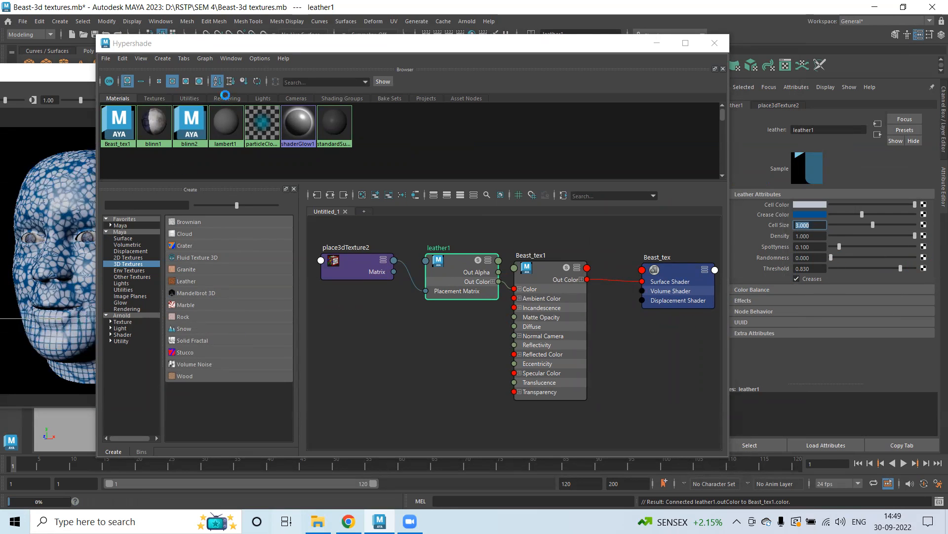
left_click_drag(379, 58, 547, 71)
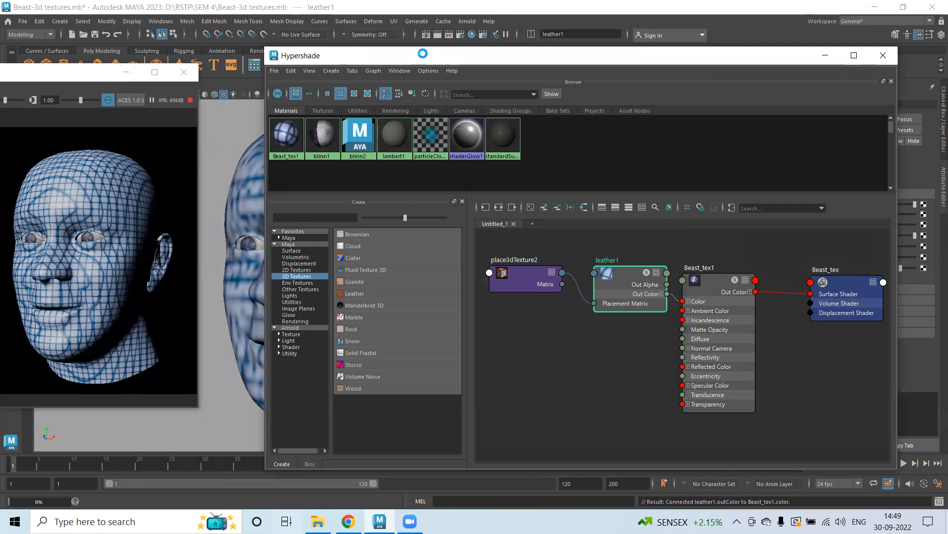
left_click_drag(428, 55, 244, 52)
left_click(808, 258)
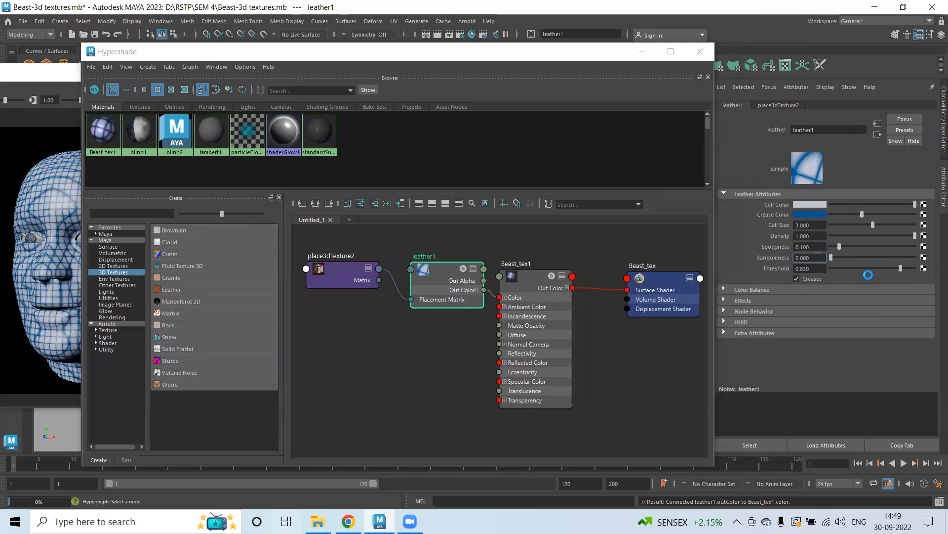
type("0.5")
key("Return")
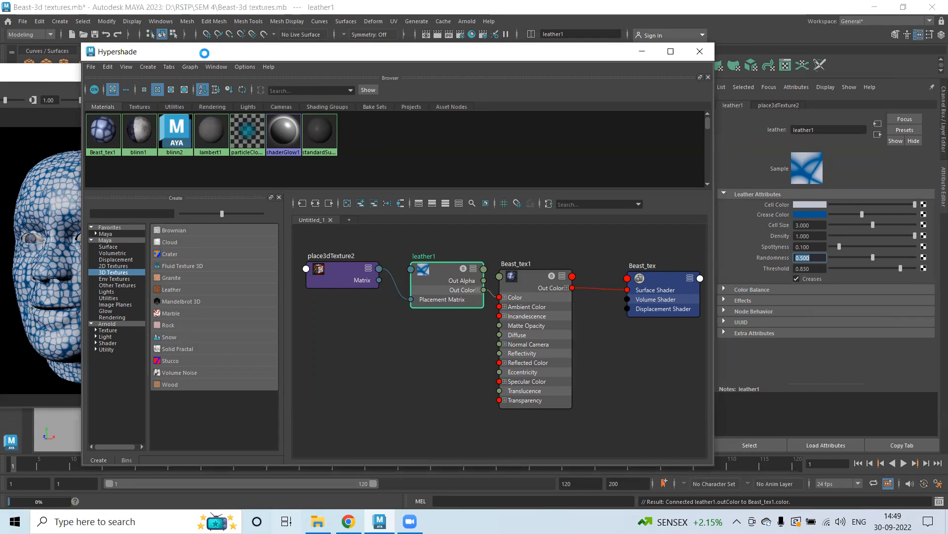
Map a Stucco 3D texture onto the leather texture's Cell Color.
left_click_drag(198, 52, 223, 47)
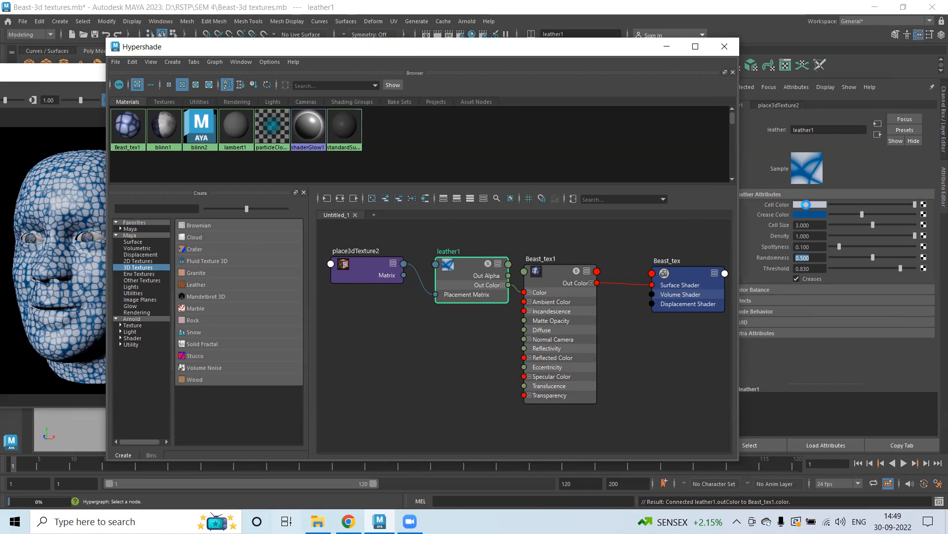
left_click(924, 205)
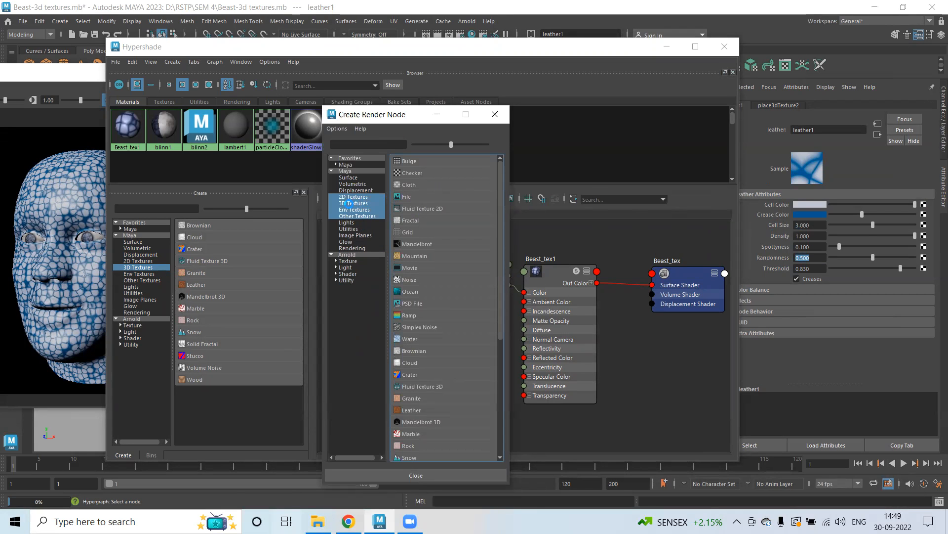
left_click(349, 203)
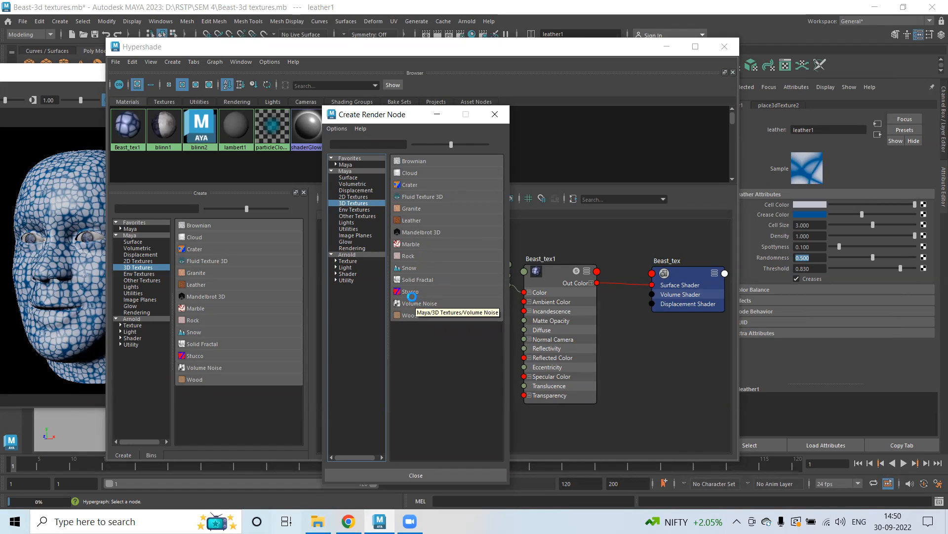
left_click(410, 292)
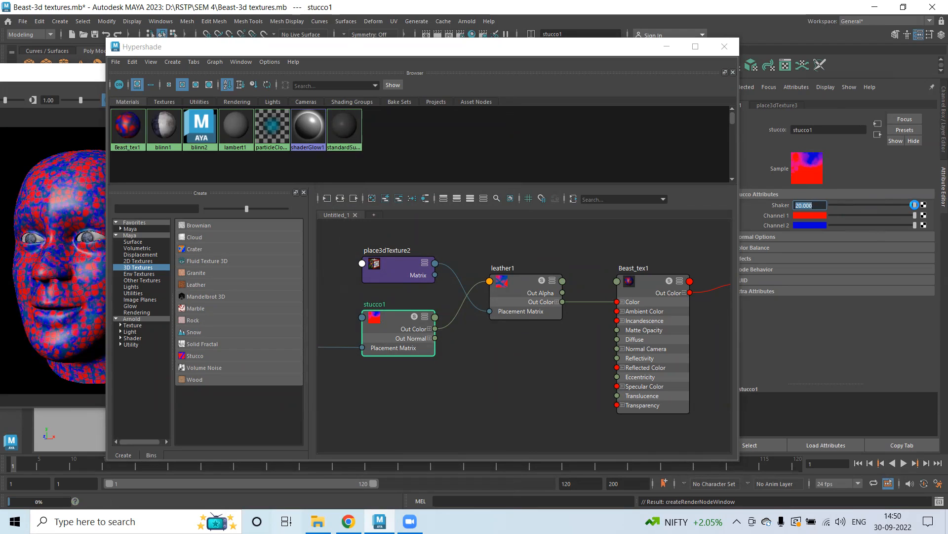
Set the stucco texture's Channel 1 color to green.
left_click_drag(914, 205, 895, 205)
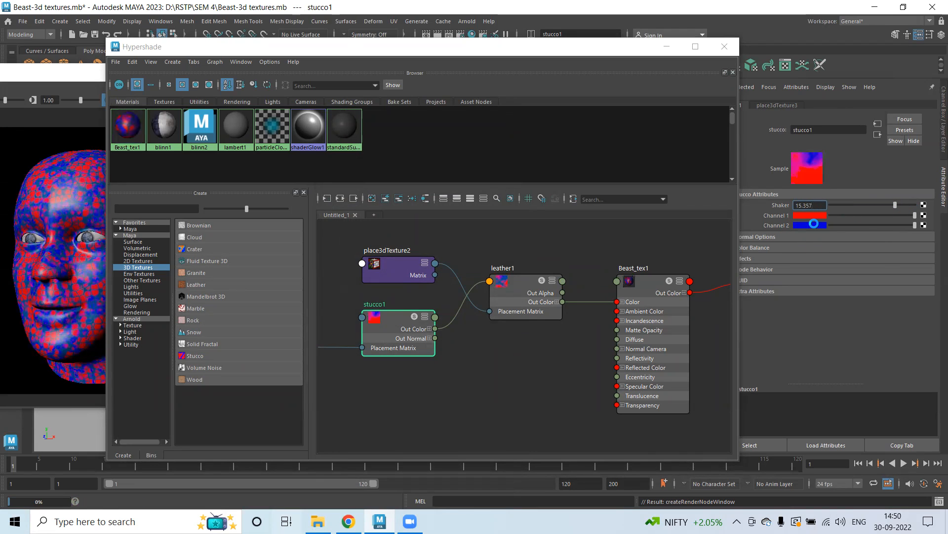
left_click_drag(895, 204, 940, 206)
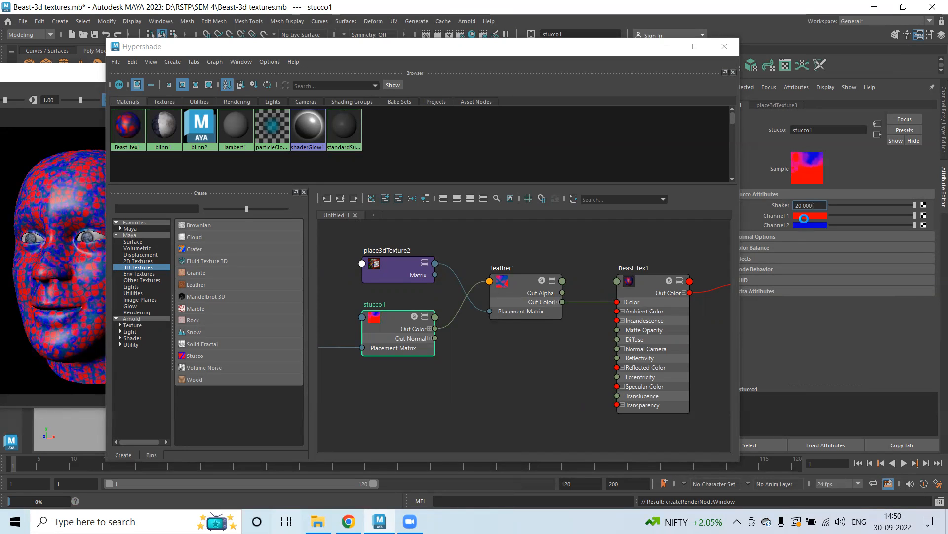
left_click(804, 214)
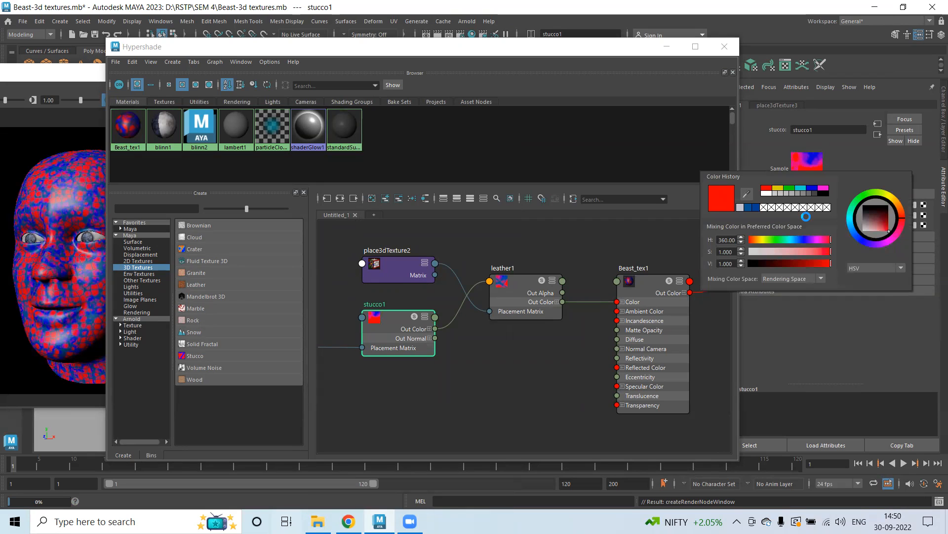
left_click(790, 189)
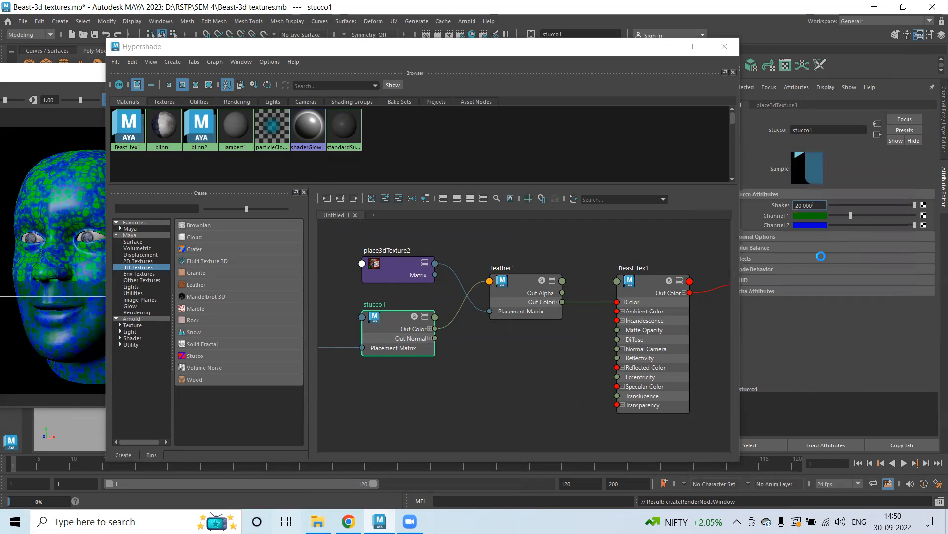
Set the stucco texture's Channel 2 color to a darker green (H 120, S 0.922, V 0.578).
left_click(805, 223)
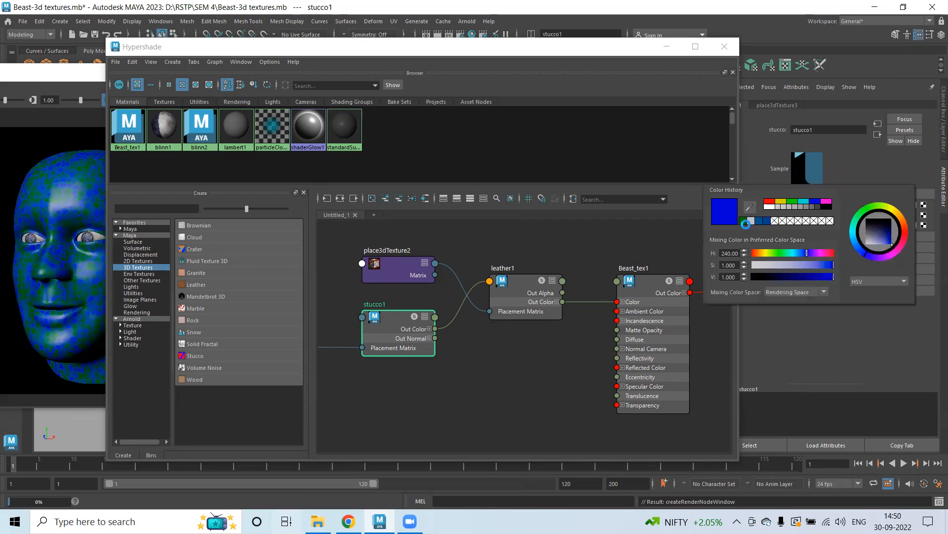
left_click(884, 237)
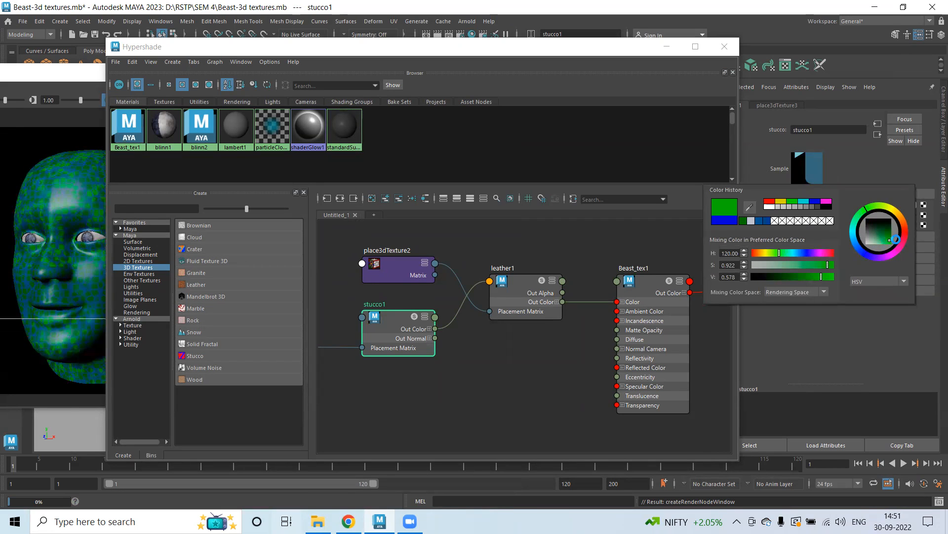
left_click(883, 240)
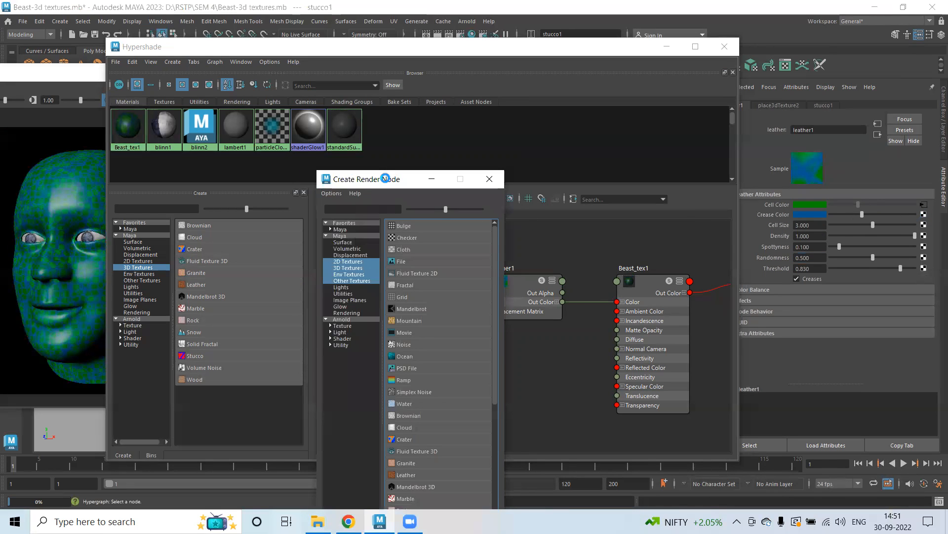
Map a Solid Fractal 3D texture onto the leather texture's Crease Color.
left_click(302, 180)
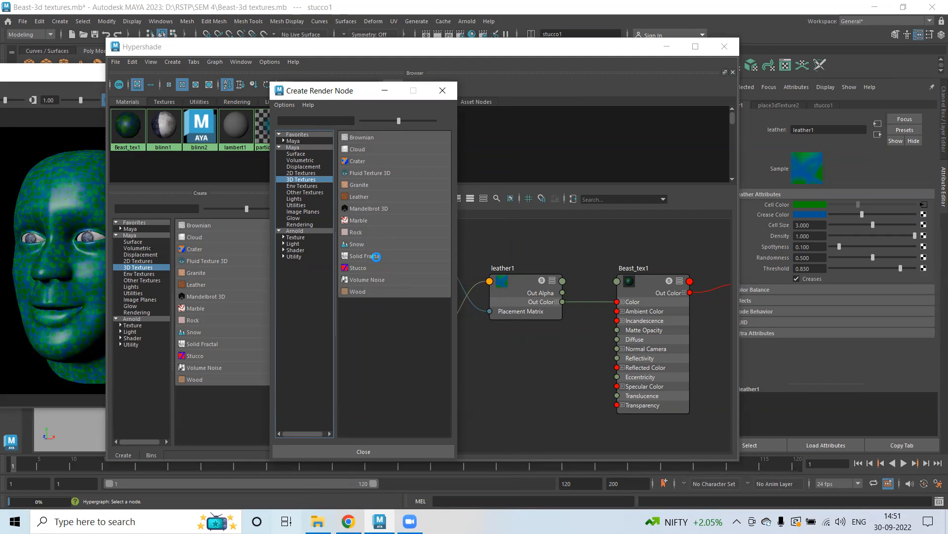
left_click(376, 256)
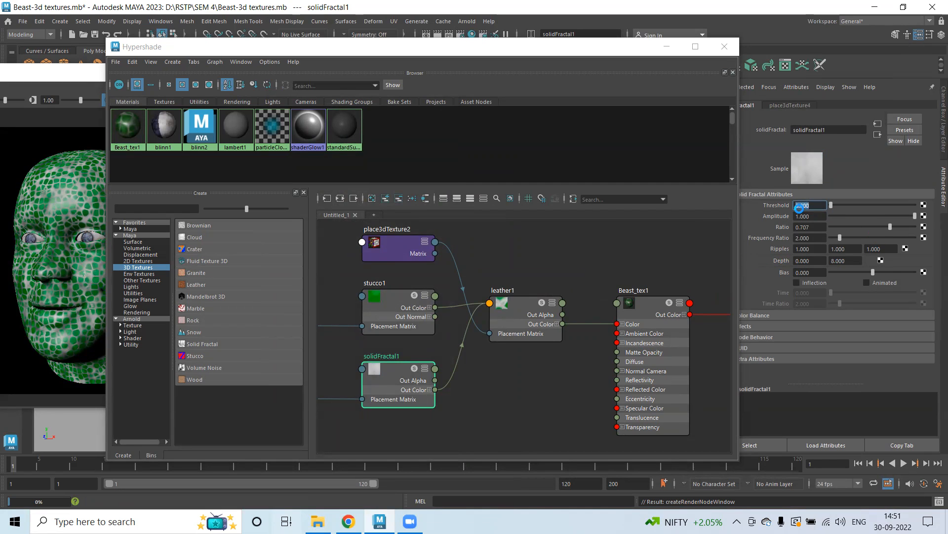
left_click(602, 49)
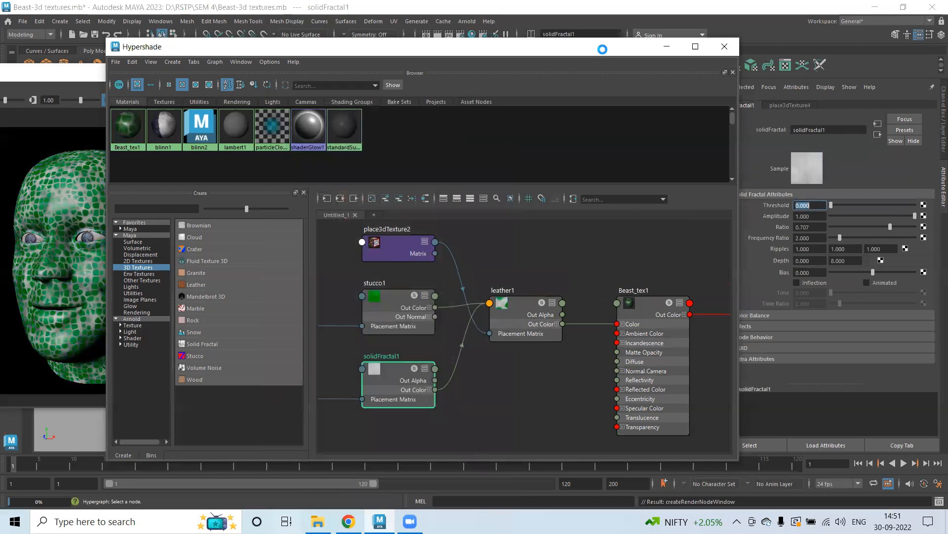
left_click_drag(602, 49, 655, 64)
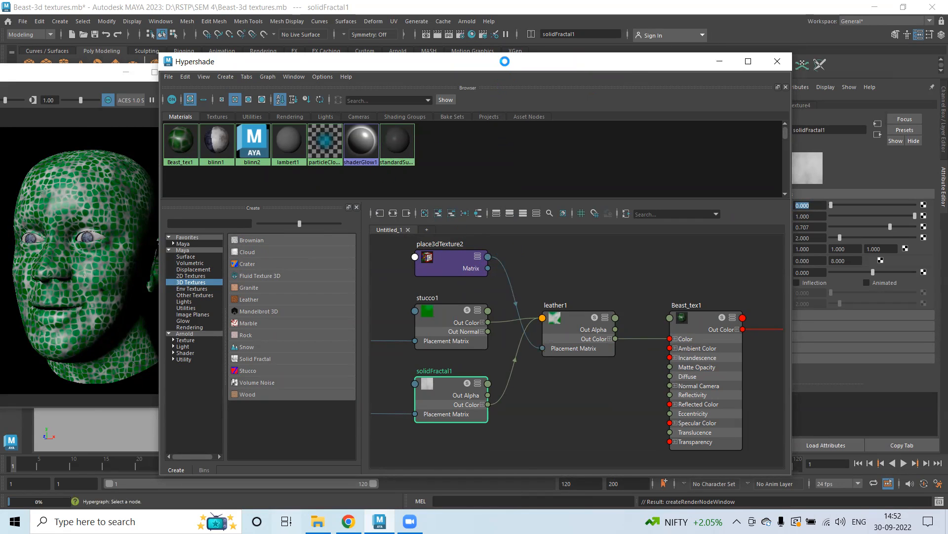
Set the solid fractal texture's Color Gain to a dark brown tone in the color picker.
left_click_drag(505, 61, 424, 50)
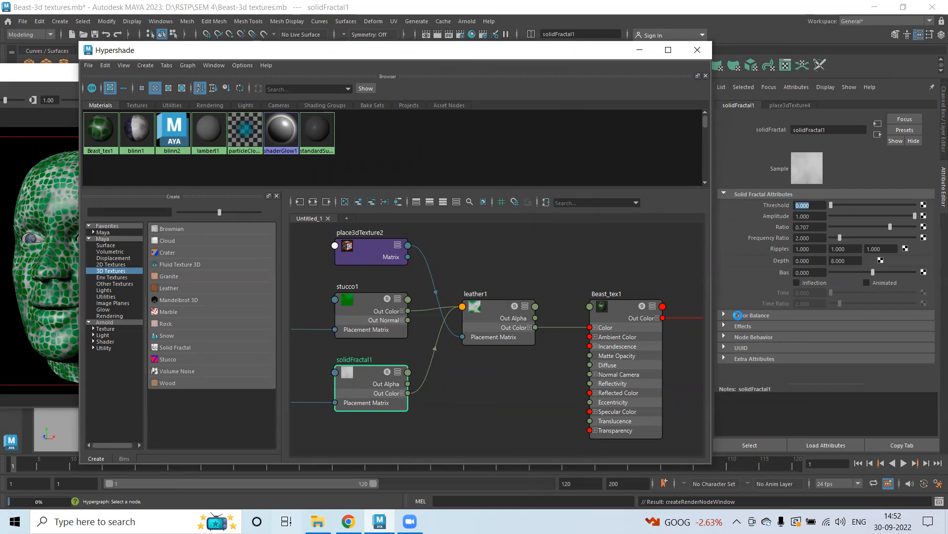
left_click(744, 315)
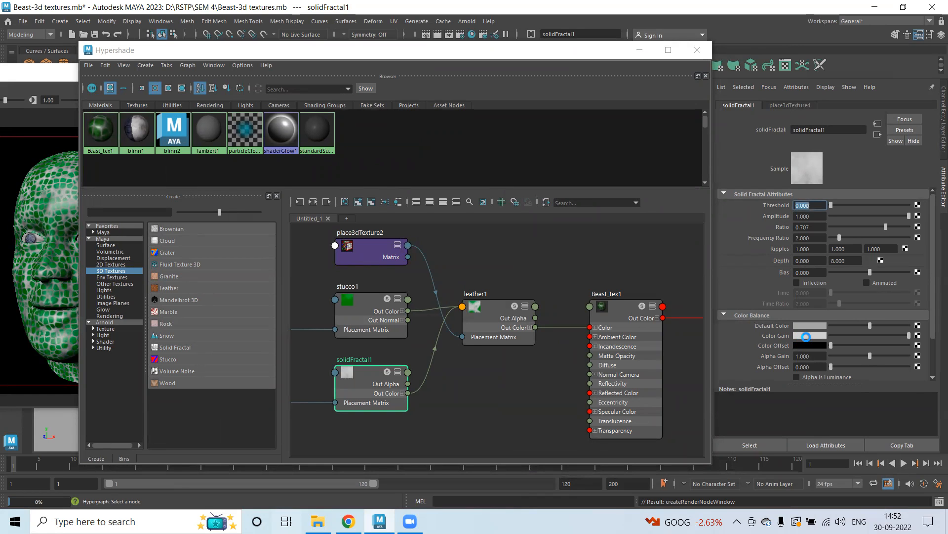
left_click(805, 336)
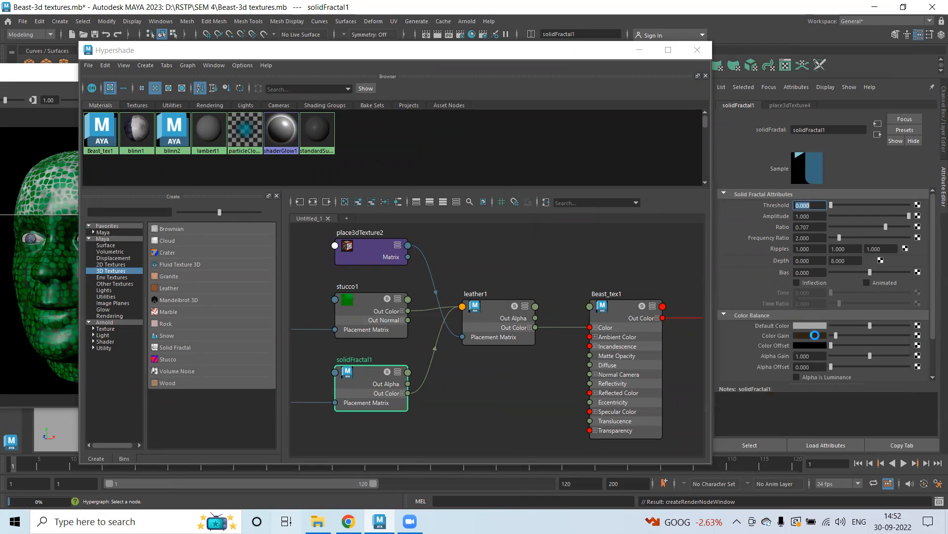
left_click(813, 336)
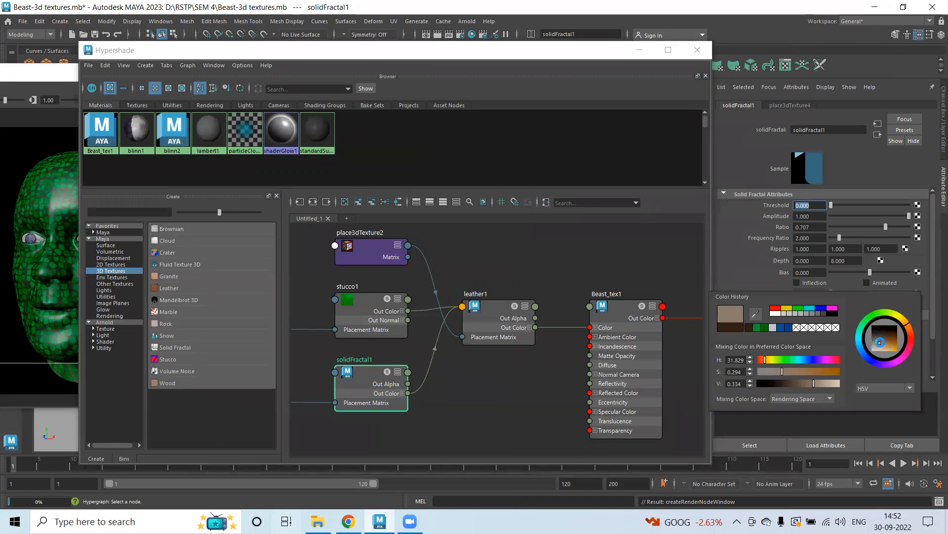
left_click(811, 345)
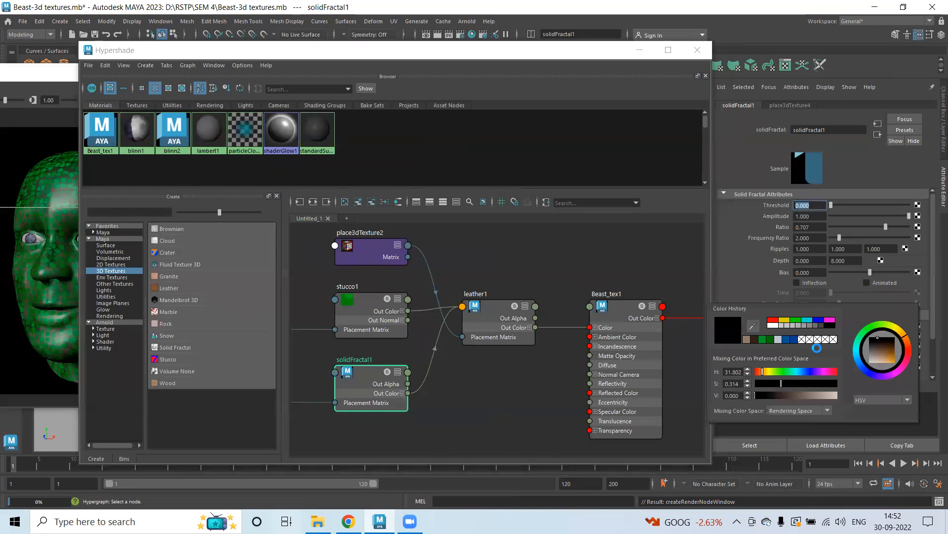
left_click(893, 341)
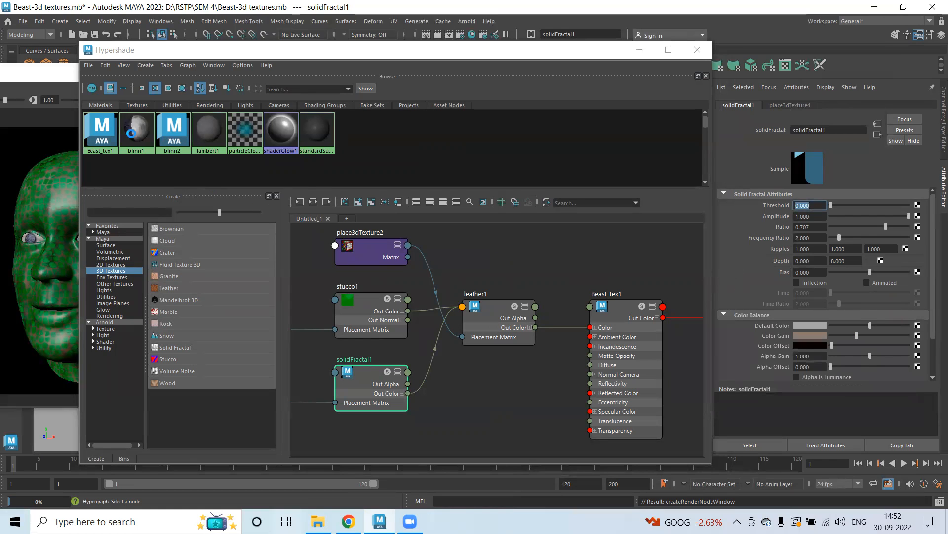
Examine the textured head up close in the render view.
left_click(156, 55)
left_click_drag(155, 55, 320, 67)
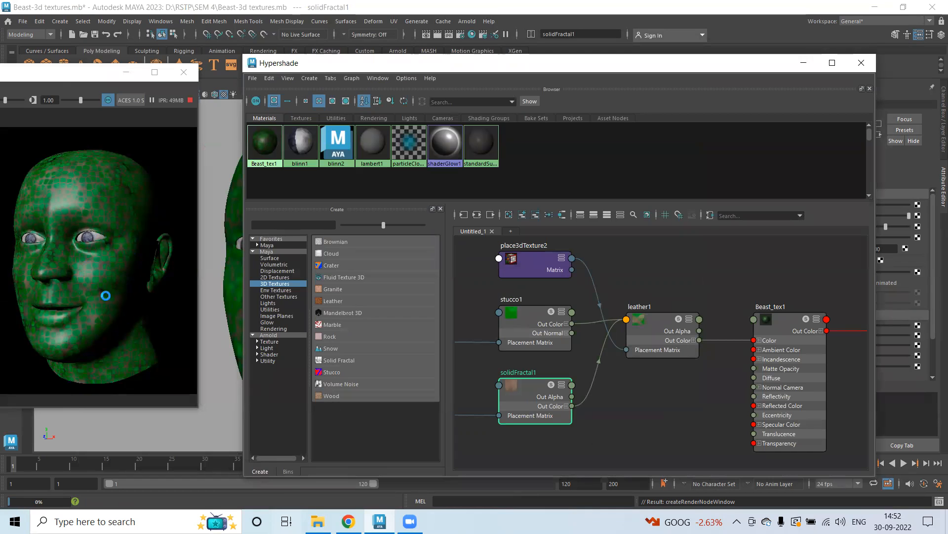
scroll(101, 303, "up", 3)
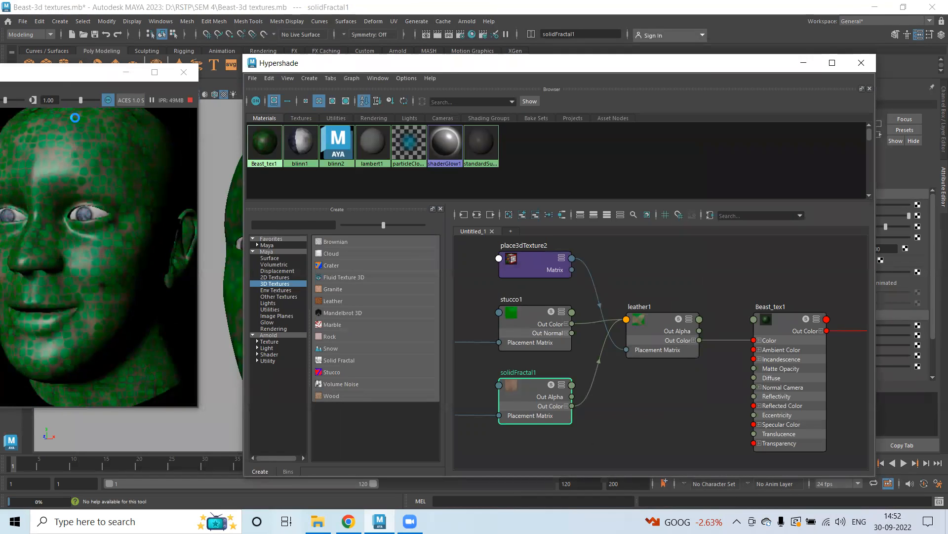
left_click(70, 75)
left_click_drag(71, 76, 118, 76)
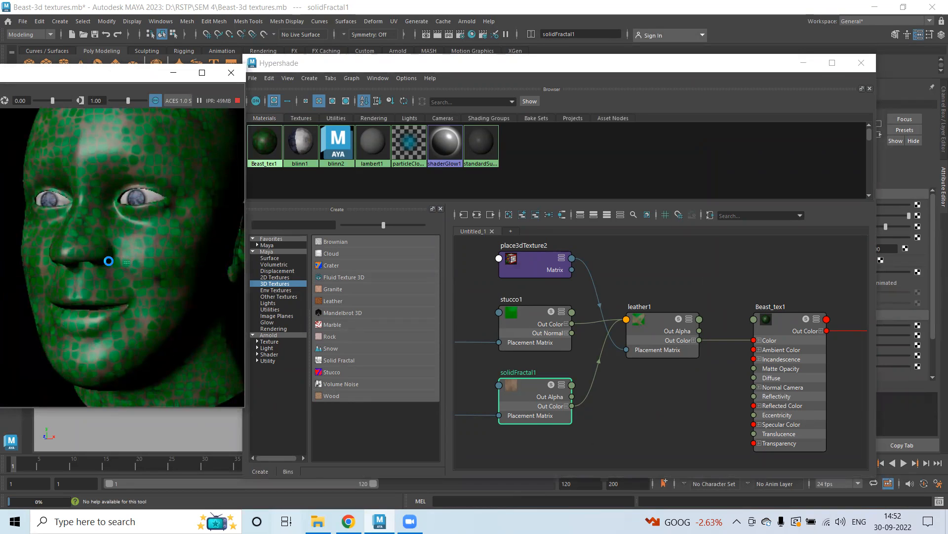
left_click(136, 264)
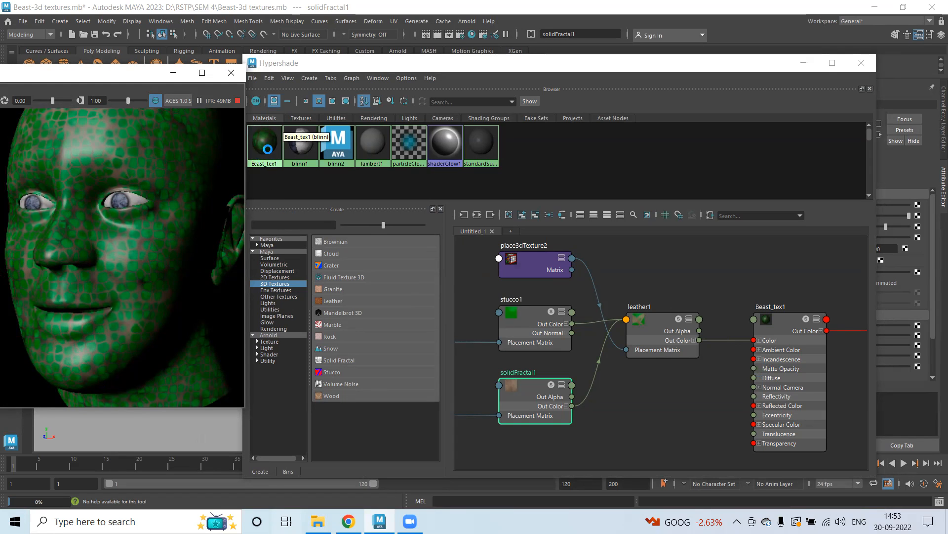
Graph the Beast_tex1 material network in the Hypershade and reposition the place3dTexture2 node.
right_click_drag(262, 147, 270, 177)
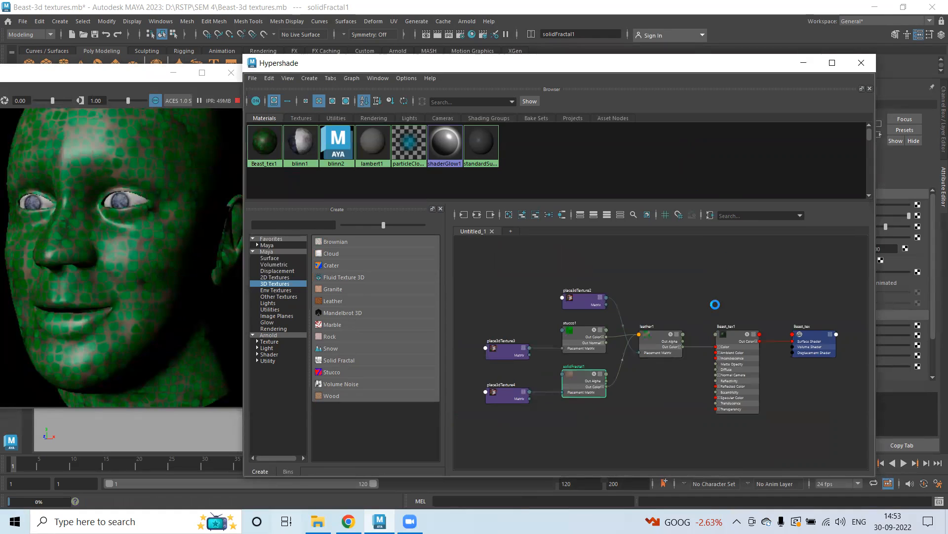
left_click(832, 63)
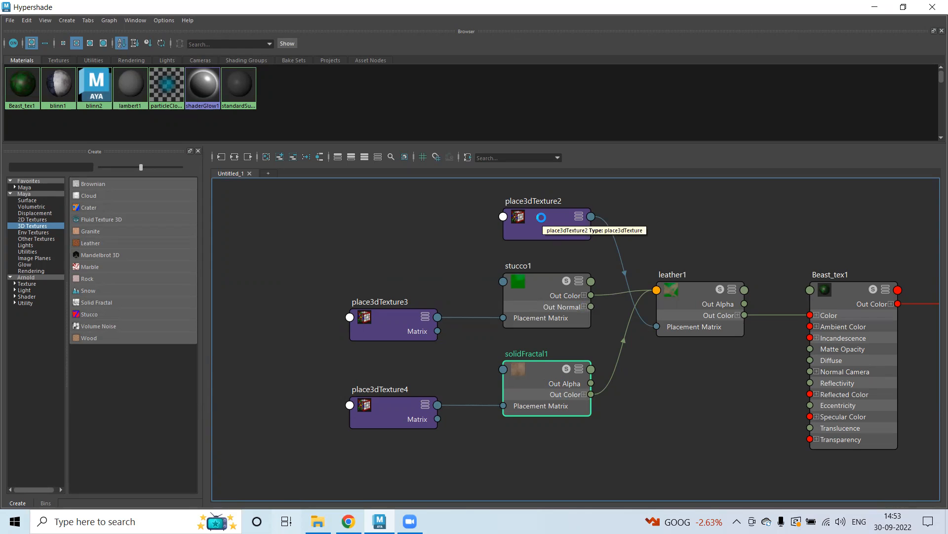
mouse_move(541, 218)
left_mouse_down()
mouse_move(685, 223)
mouse_move(688, 398)
mouse_move(667, 406)
mouse_move(548, 226)
left_mouse_up()
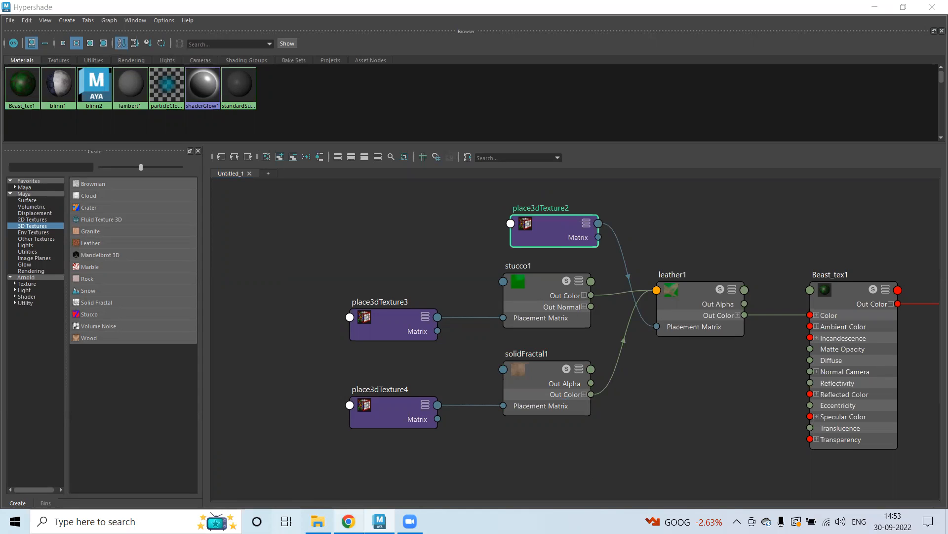
mouse_move(348, 521)
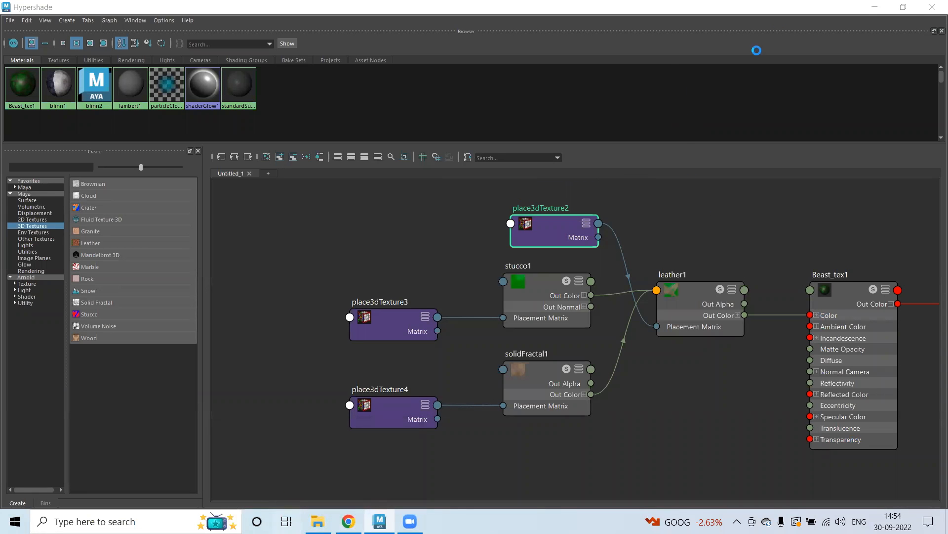
left_click(903, 7)
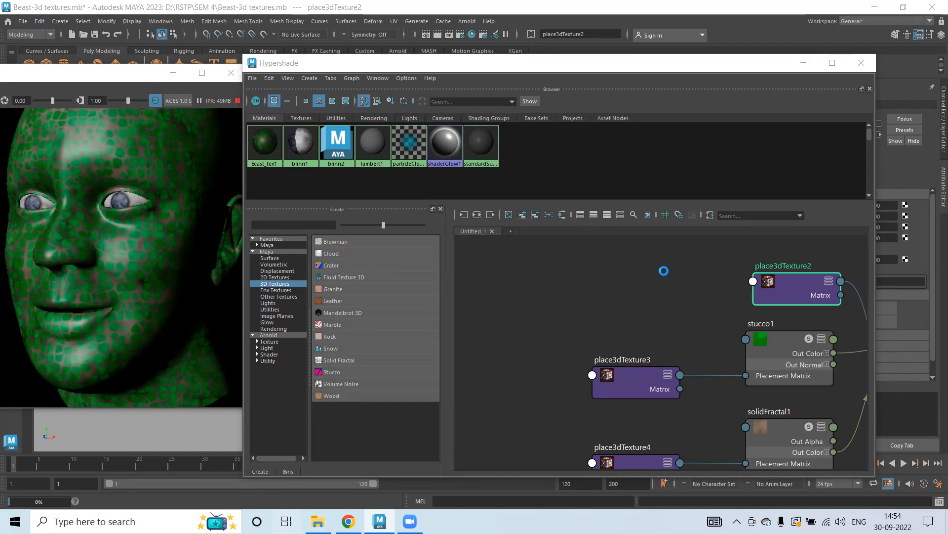
Create a second Leather 3D texture node with its placement node in the graph.
left_click(643, 296)
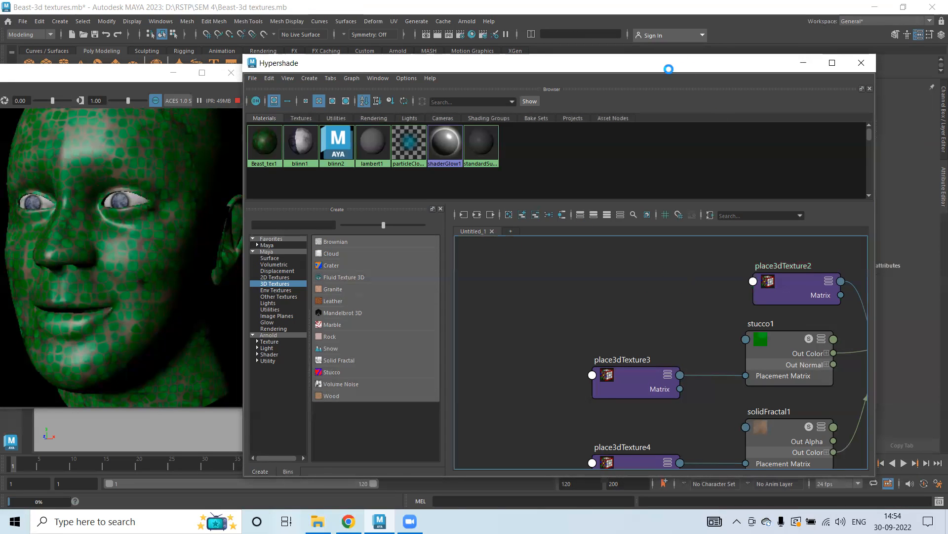
left_click_drag(669, 69, 622, 38)
scroll(657, 306, "down", 5)
mouse_move(745, 420)
middle_mouse_down("alt")
mouse_move(657, 359)
mouse_move(598, 339)
mouse_move(580, 361)
middle_mouse_up("alt")
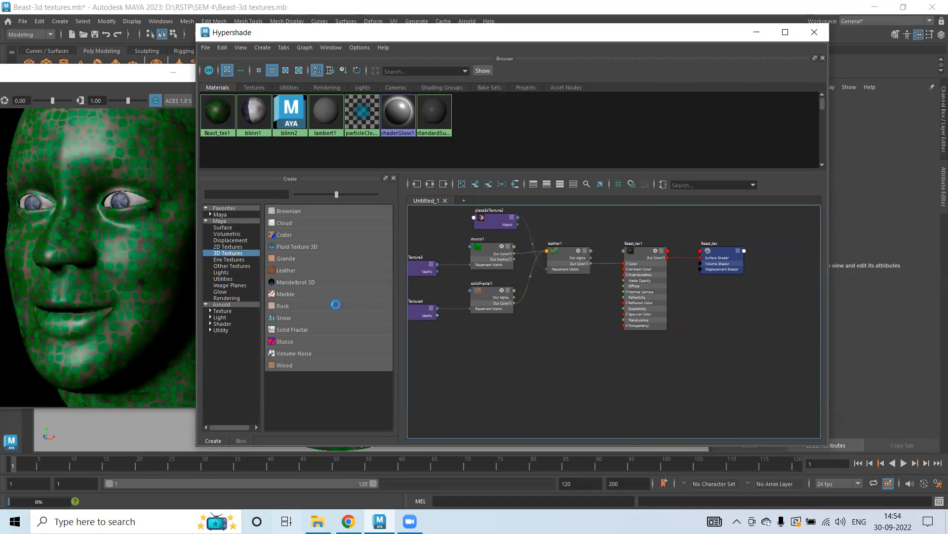
left_click(277, 270)
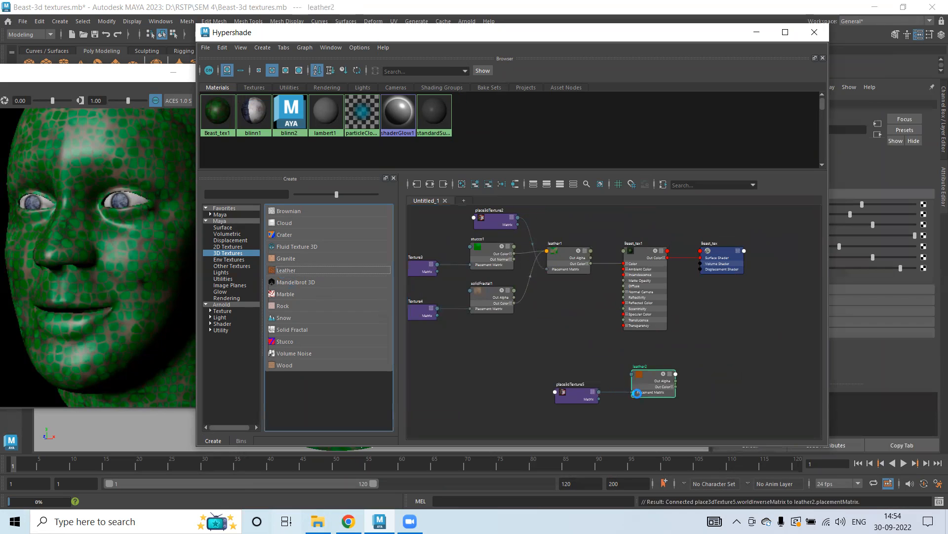
left_click_drag(583, 368, 553, 339)
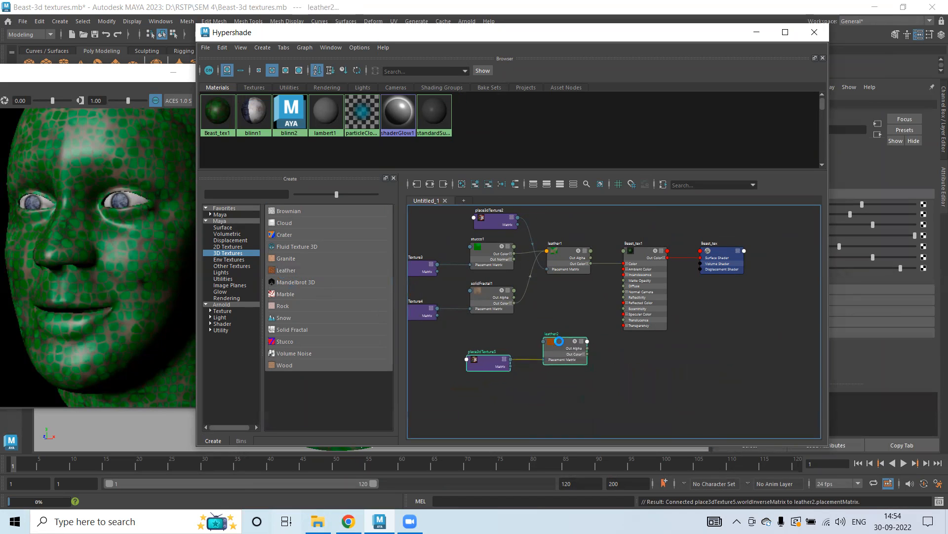
Rename the first leather texture node to leather1_colour.
scroll(577, 311, "up", 3)
scroll(577, 310, "down", 2)
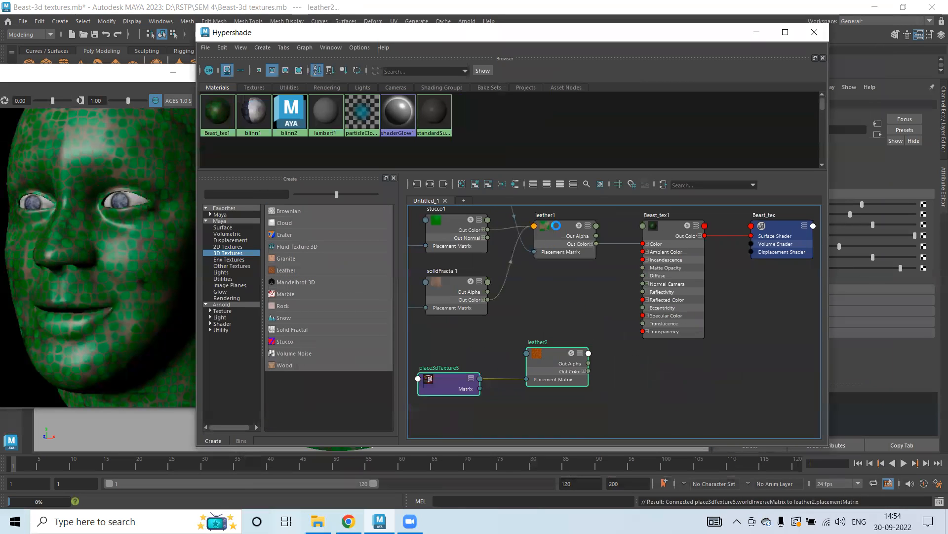
mouse_move(572, 333)
middle_mouse_down("alt")
mouse_move(551, 280)
mouse_move(568, 334)
middle_mouse_up("alt")
scroll(564, 296, "up", 3)
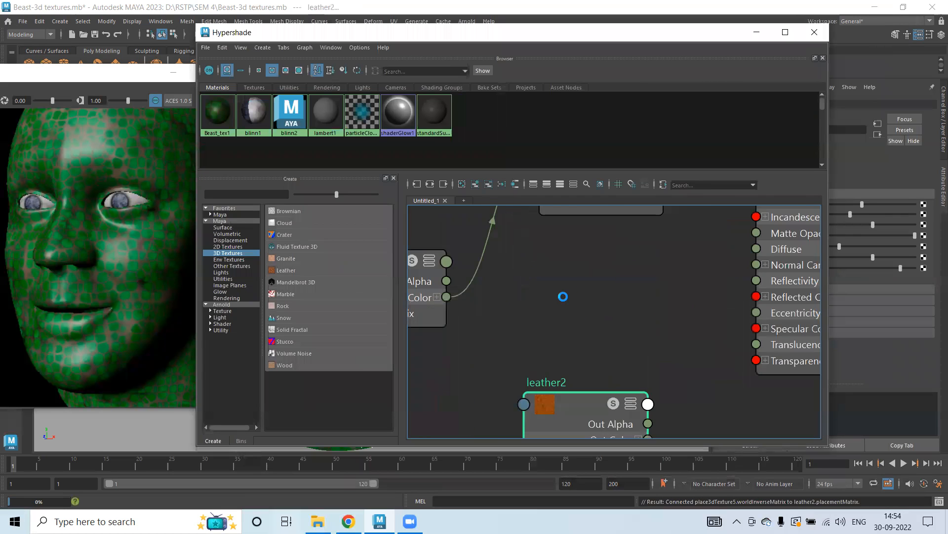
middle_click_drag(583, 275, 607, 421, "alt")
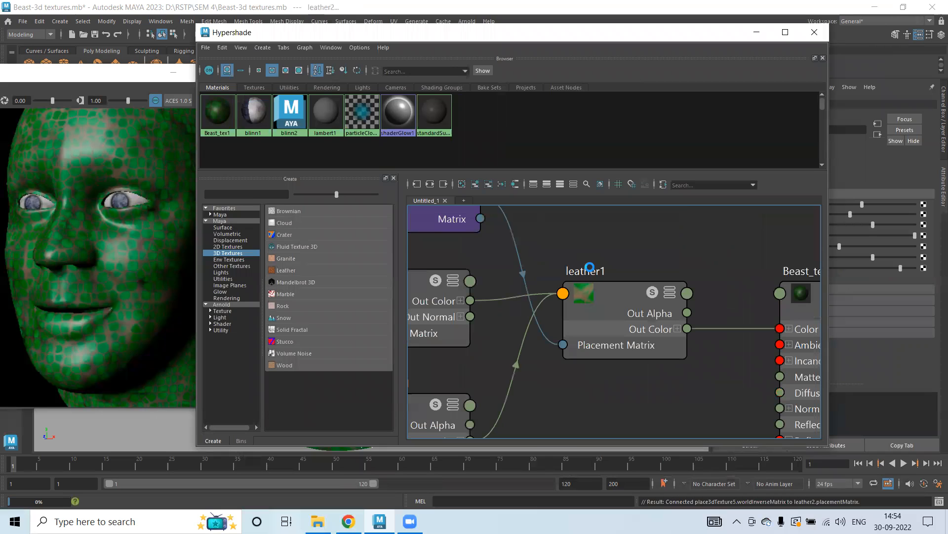
middle_click_drag(688, 264, 583, 246, "alt")
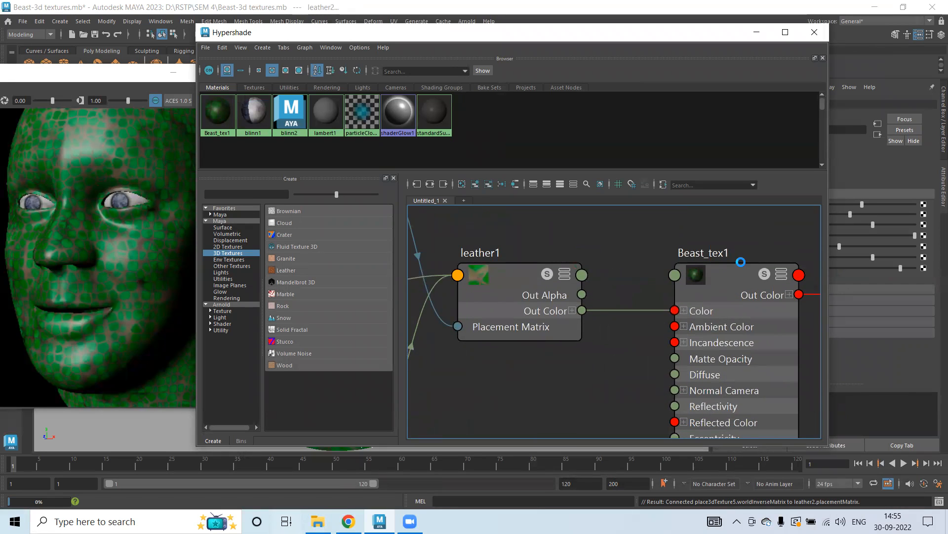
double_click(485, 253)
left_click(494, 252)
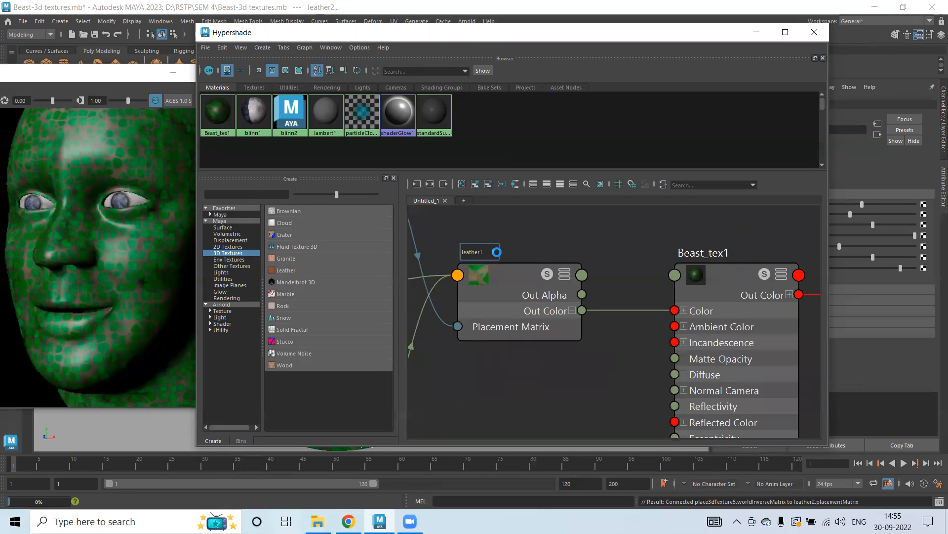
type("_colour")
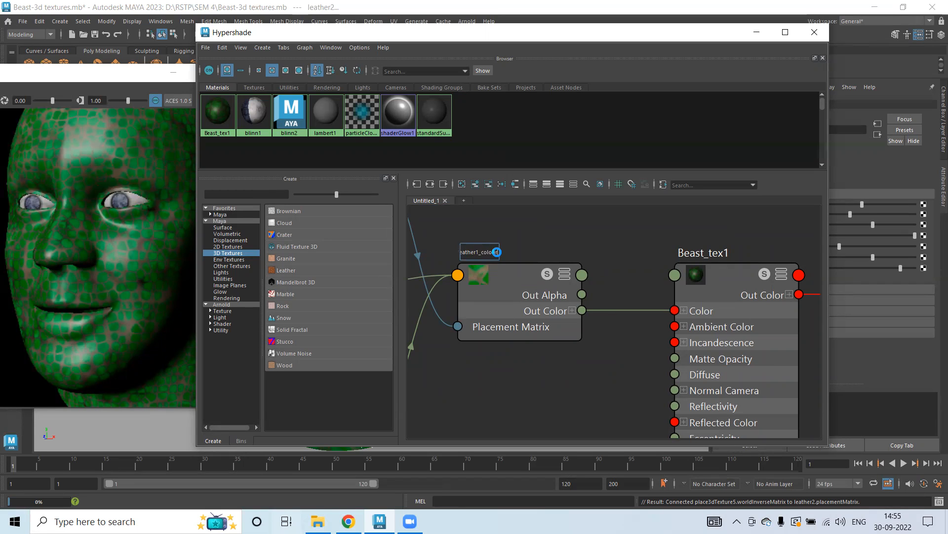
key("Return")
Rename the second leather texture node to leather2_Bump.
scroll(522, 329, "down", 5)
middle_click_drag(549, 364, 553, 220, "alt")
right_click_drag(531, 256, 706, 316, "alt")
middle_click_drag(527, 299, 554, 390, "alt")
right_click_drag(469, 359, 602, 336, "alt")
middle_click_drag(577, 283, 489, 428, "alt")
double_click(511, 288)
left_click(494, 296)
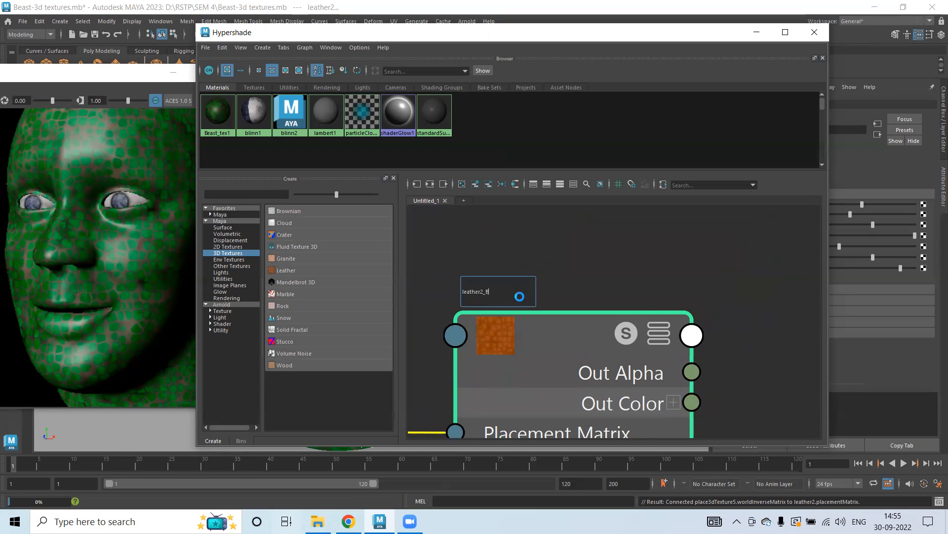
type("_Bump")
key("Return")
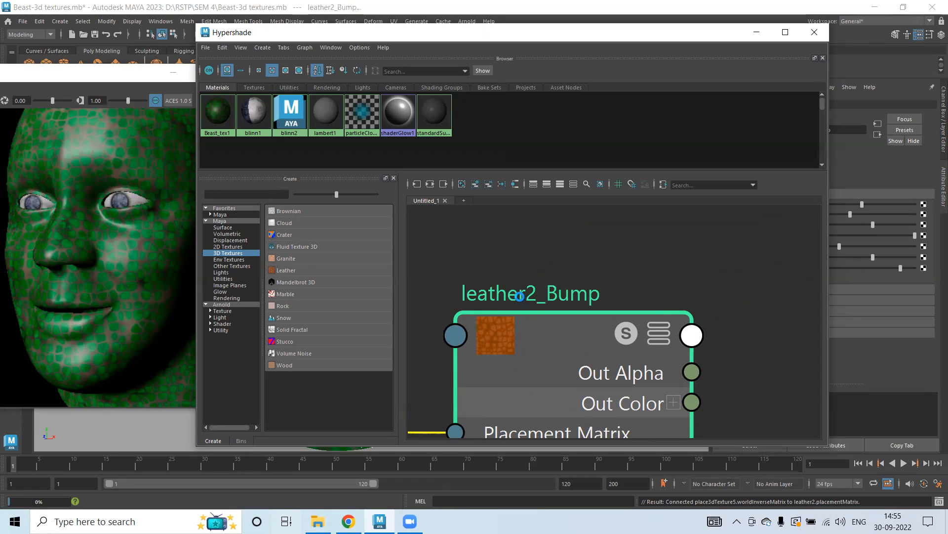
Compare the attributes of the leather1_colour and leather2_Bump textures.
scroll(647, 281, "down", 4)
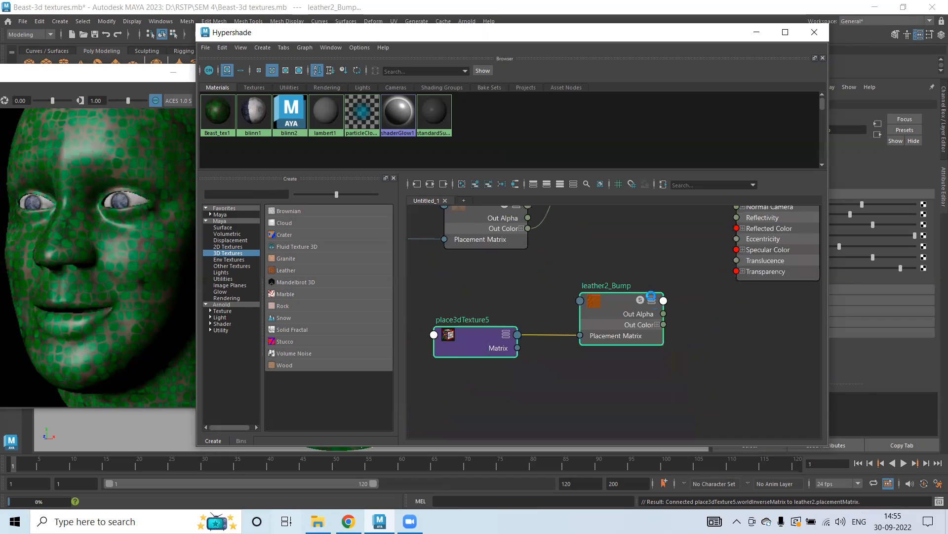
scroll(669, 325, "up", 2)
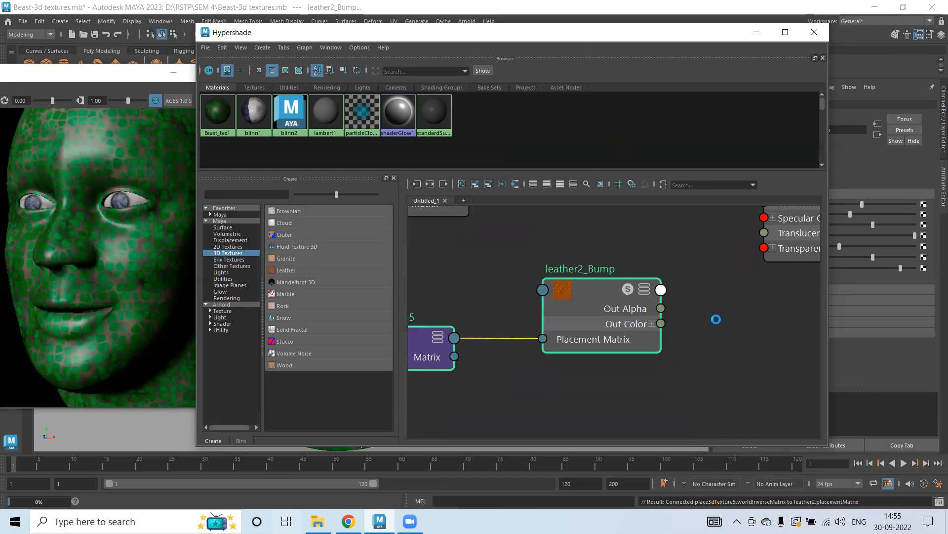
middle_click_drag(719, 319, 602, 439, "alt")
scroll(567, 311, "down", 2)
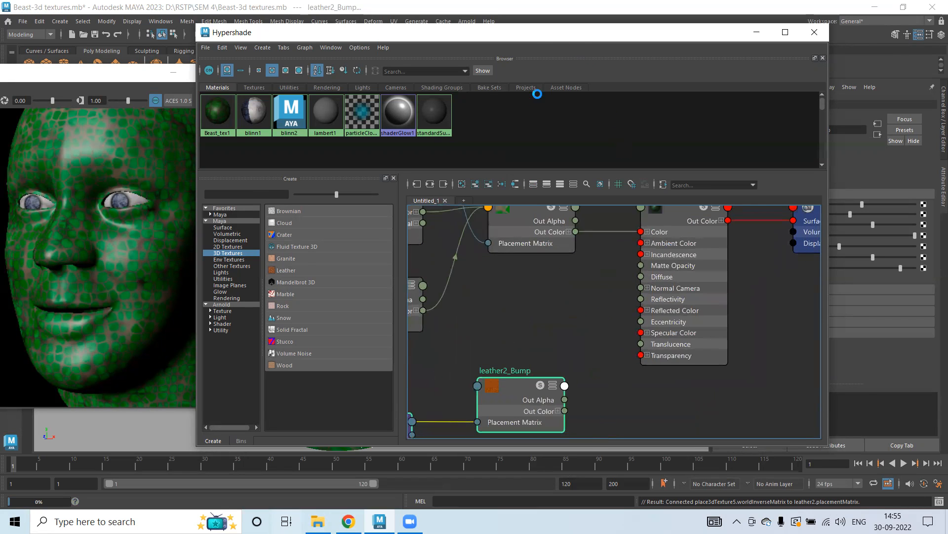
left_click_drag(520, 29, 367, 66)
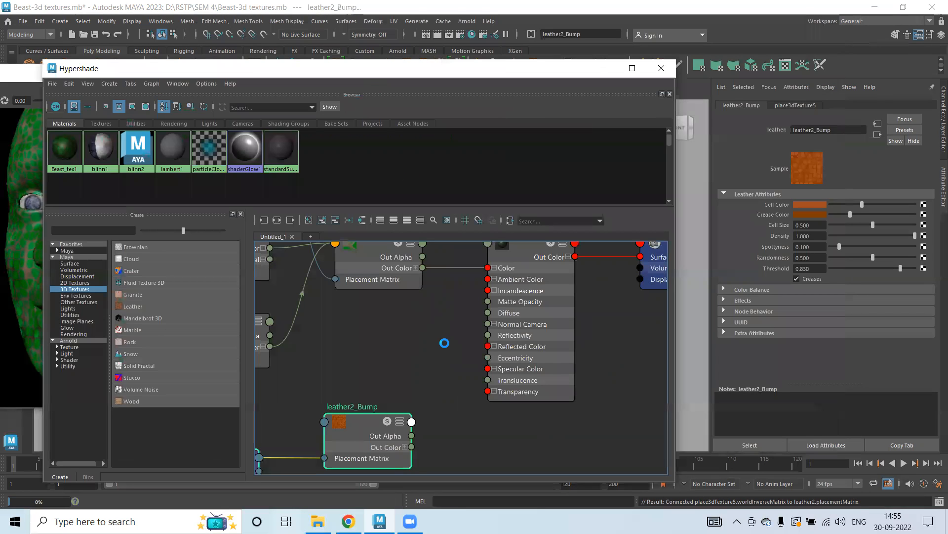
scroll(467, 352, "down", 1)
middle_click_drag(423, 350, 411, 342, "alt")
left_click(379, 254)
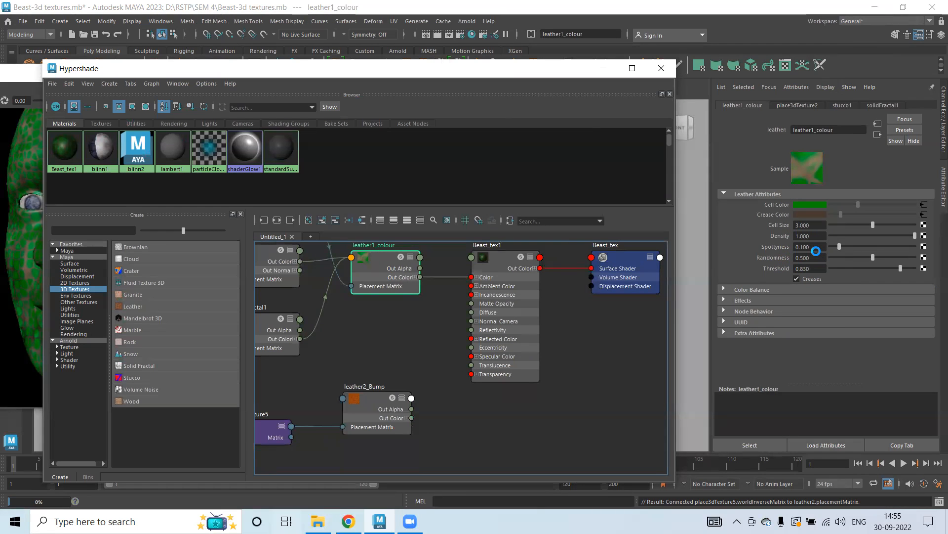
left_click(370, 405)
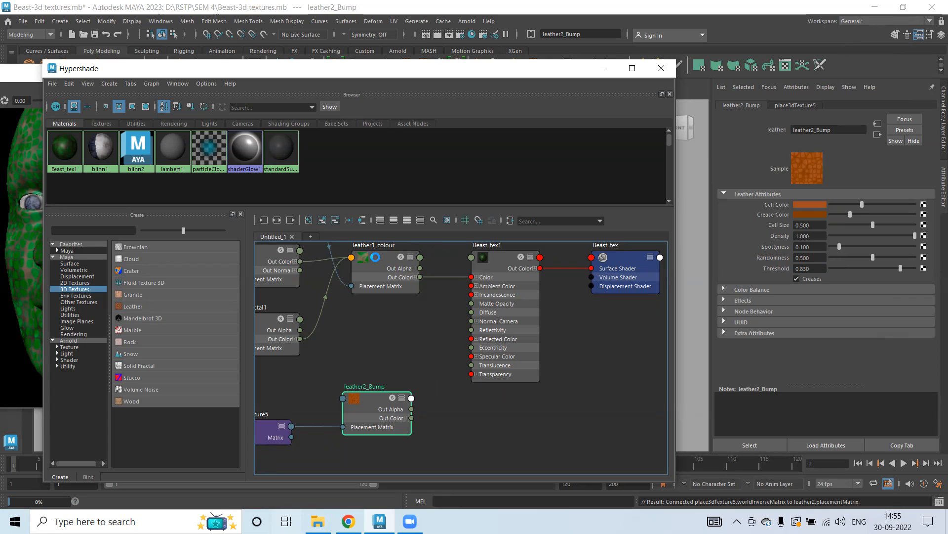
left_click(375, 257)
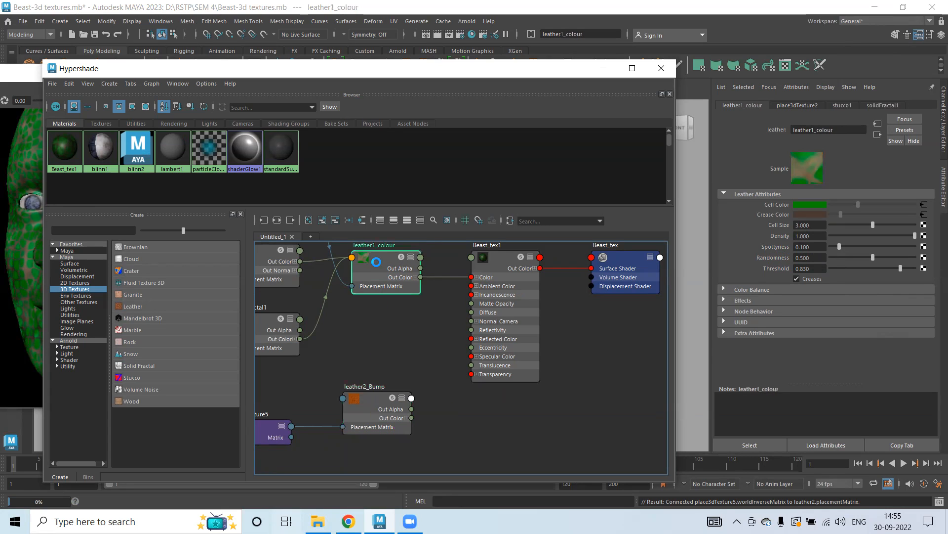
left_click(377, 401)
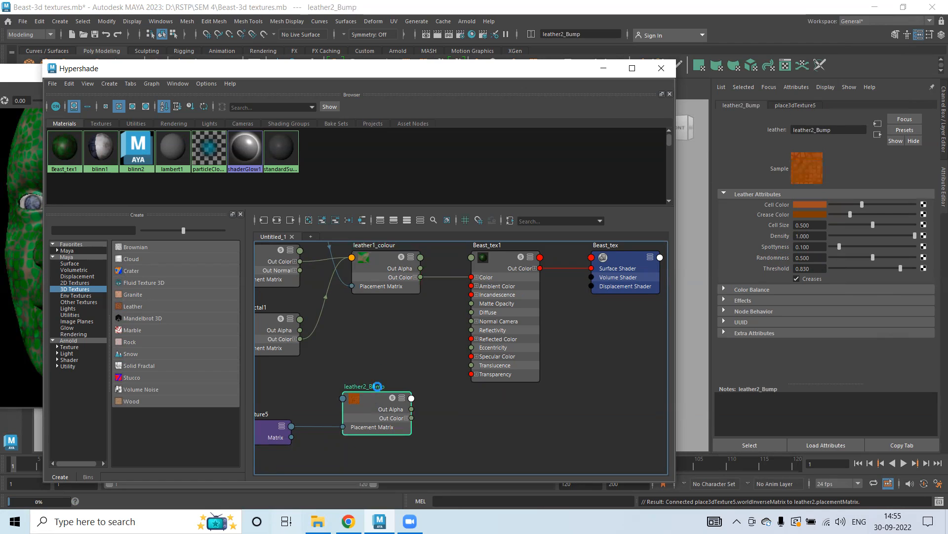
Alternate between the leather1_colour and leather2_Bump nodes to examine each one's leather attribute settings.
left_click(380, 262)
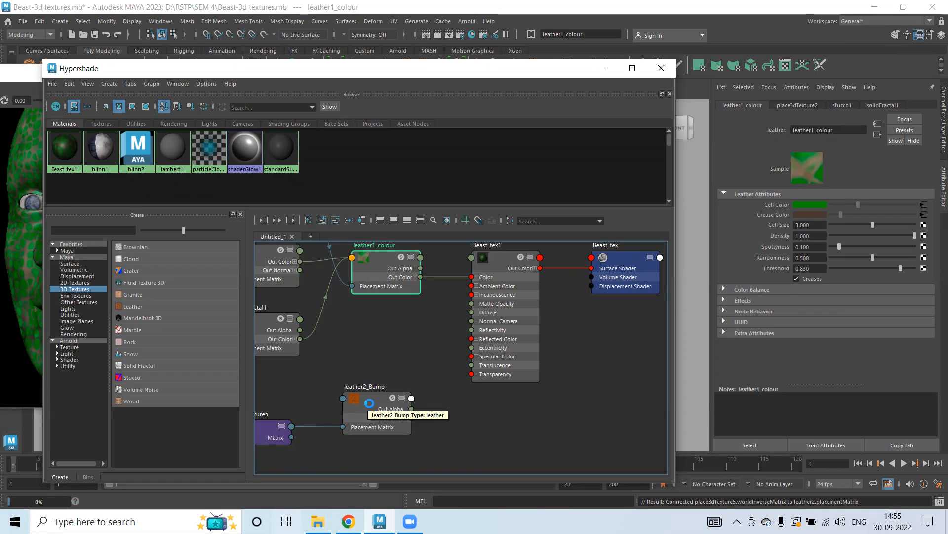
left_click(369, 403)
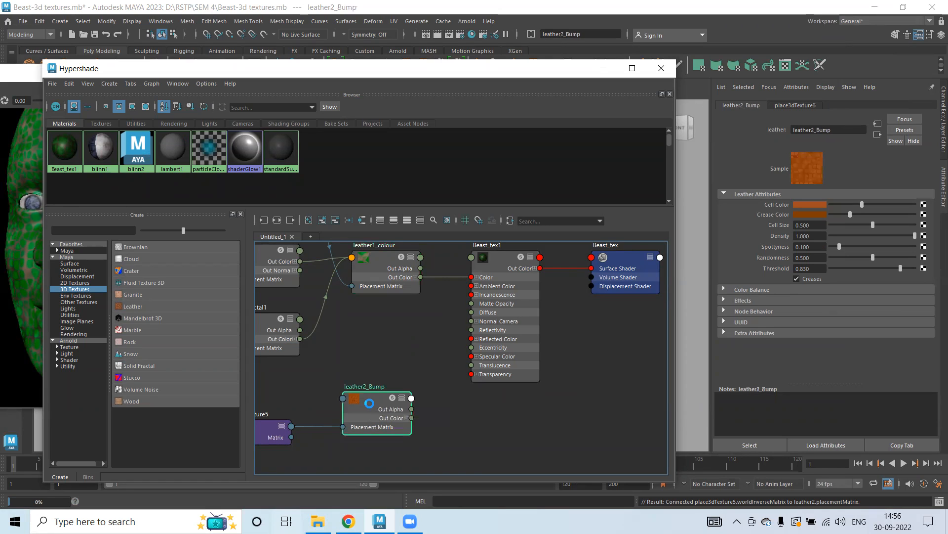
left_click(387, 261)
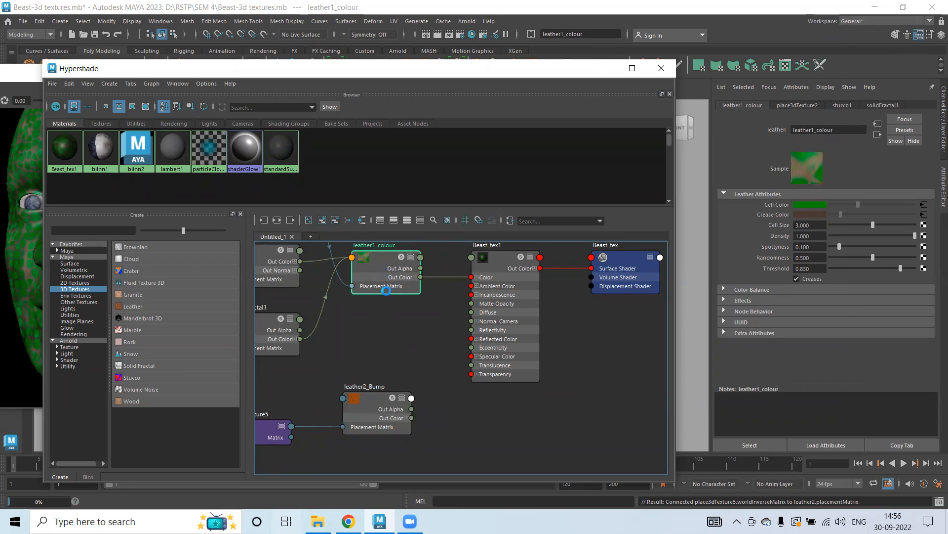
left_click(370, 402)
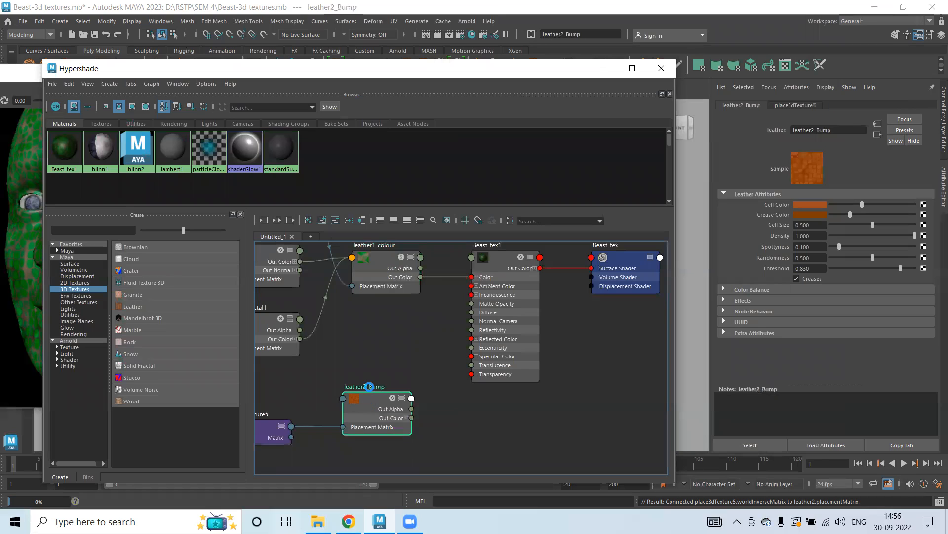
left_click(376, 262)
left_click(366, 399)
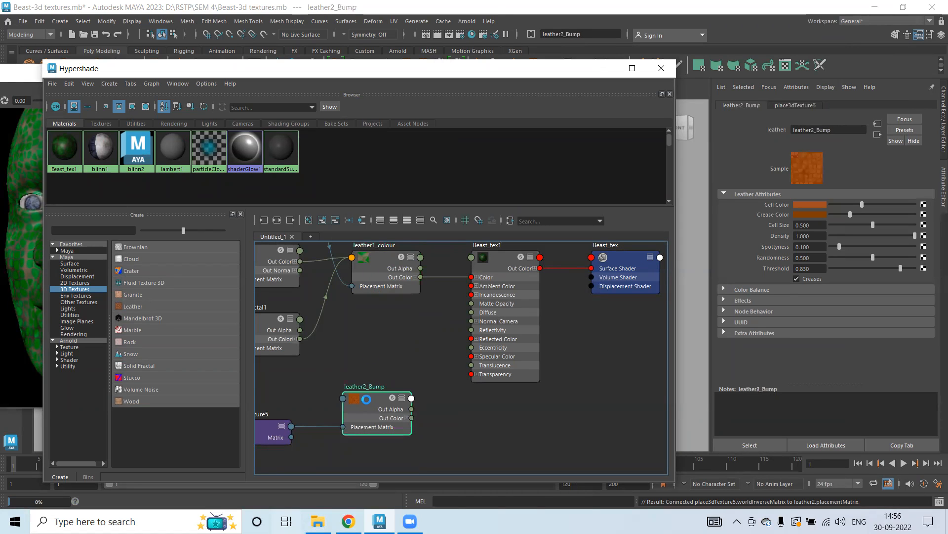
left_click(377, 265)
left_click(373, 263)
left_click(371, 401)
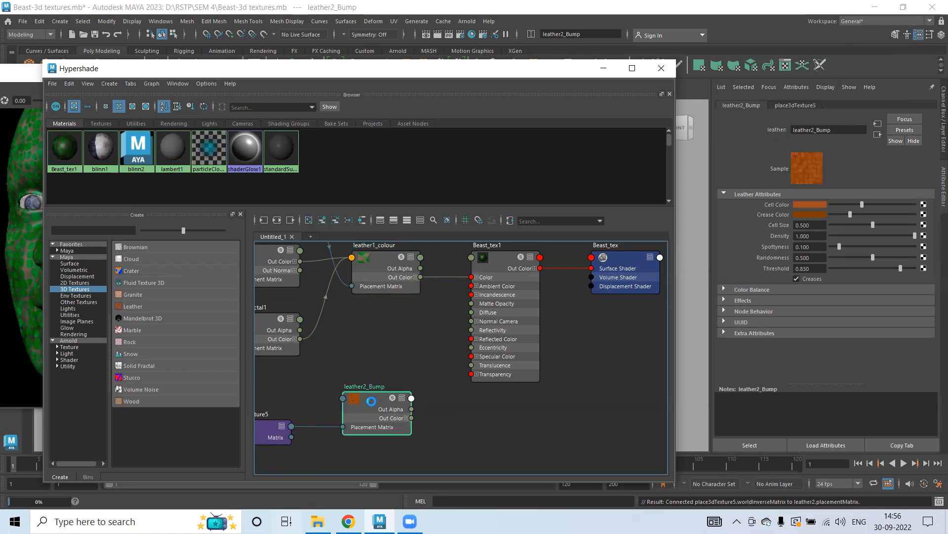
left_click(373, 261)
left_click(369, 402)
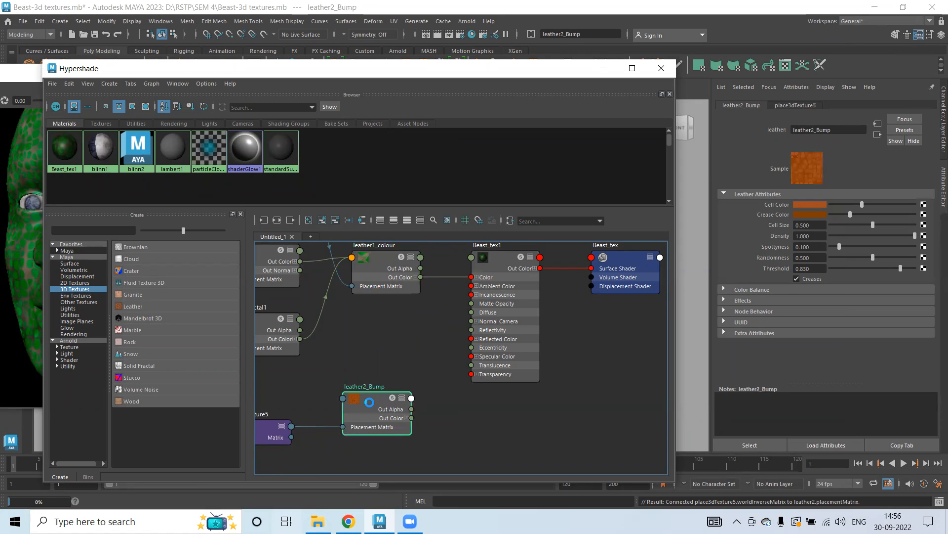
left_click(377, 262)
left_click(371, 400)
left_click(378, 257)
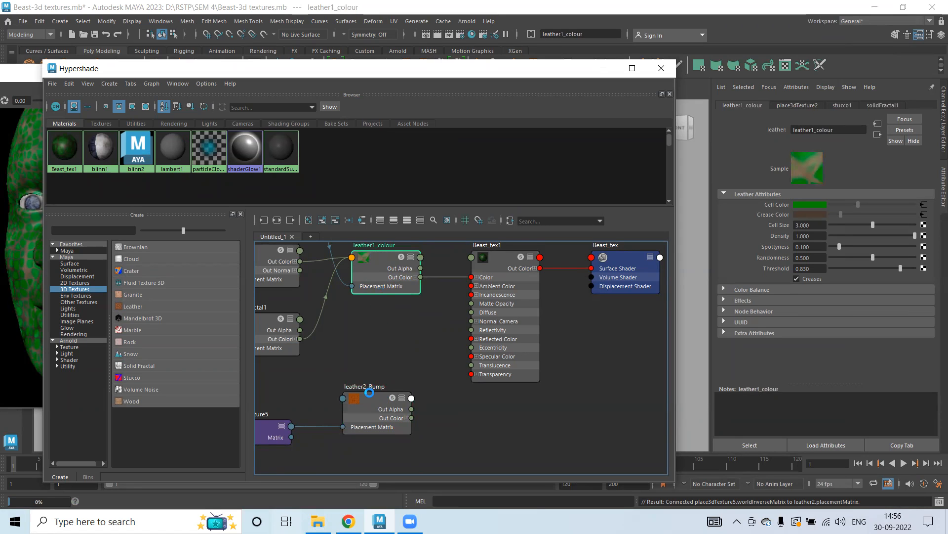
left_click(368, 399)
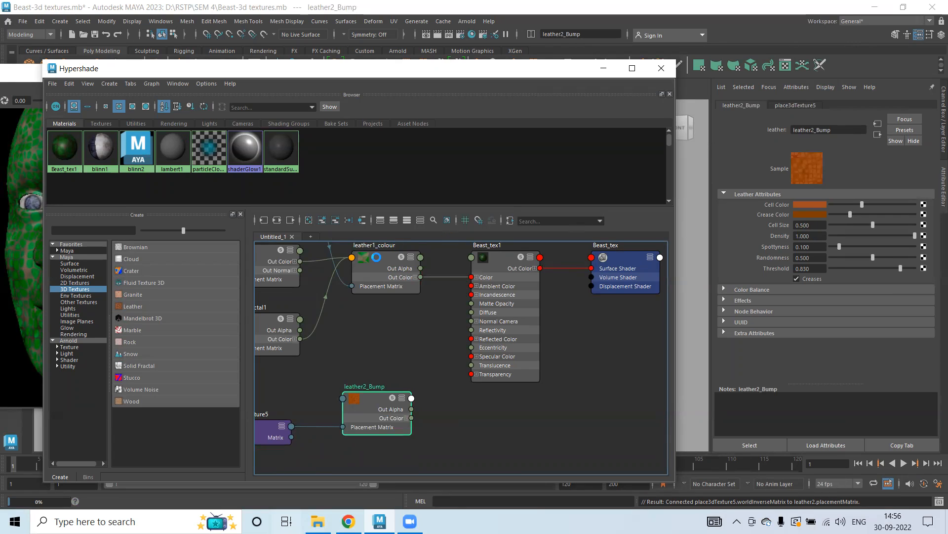
left_click(376, 257)
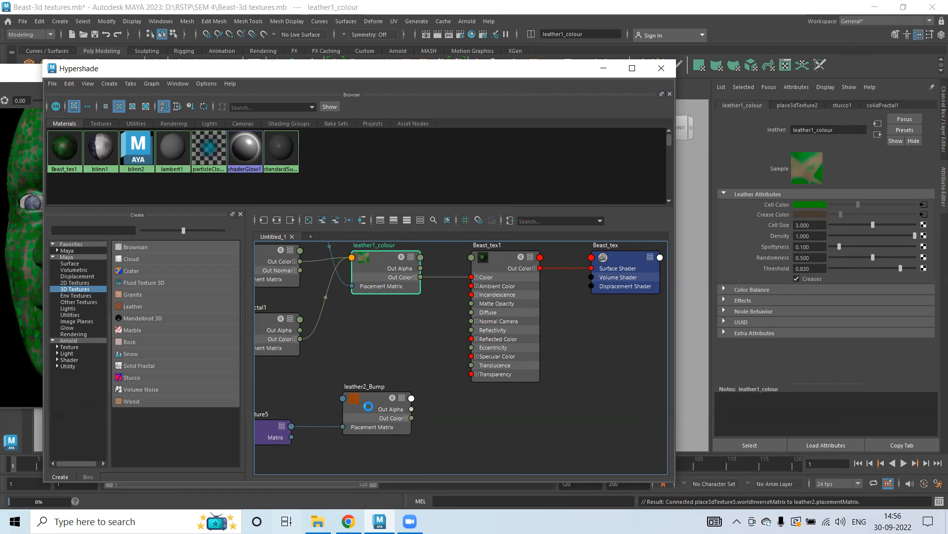
left_click(368, 406)
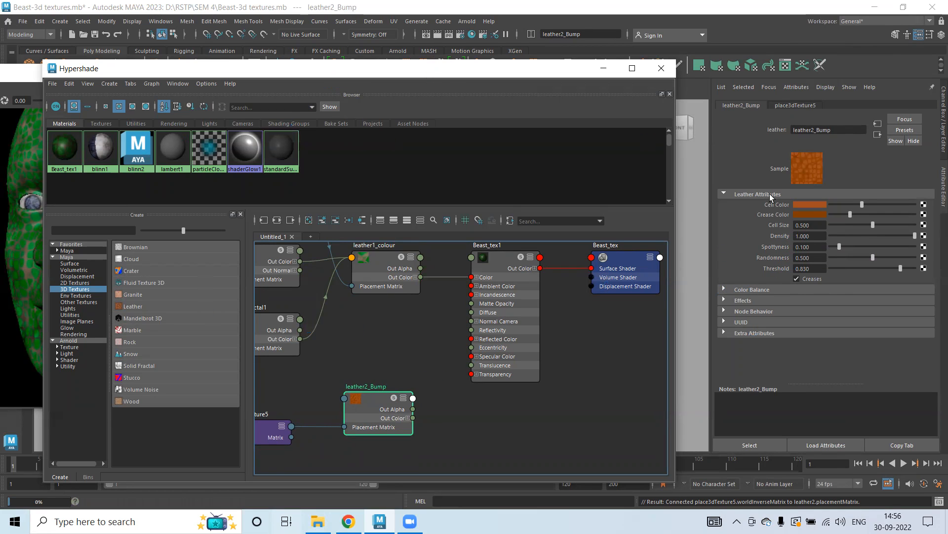
Set the leather2_Bump texture's cell size to 3.
left_click(813, 225)
type("3")
key("Return")
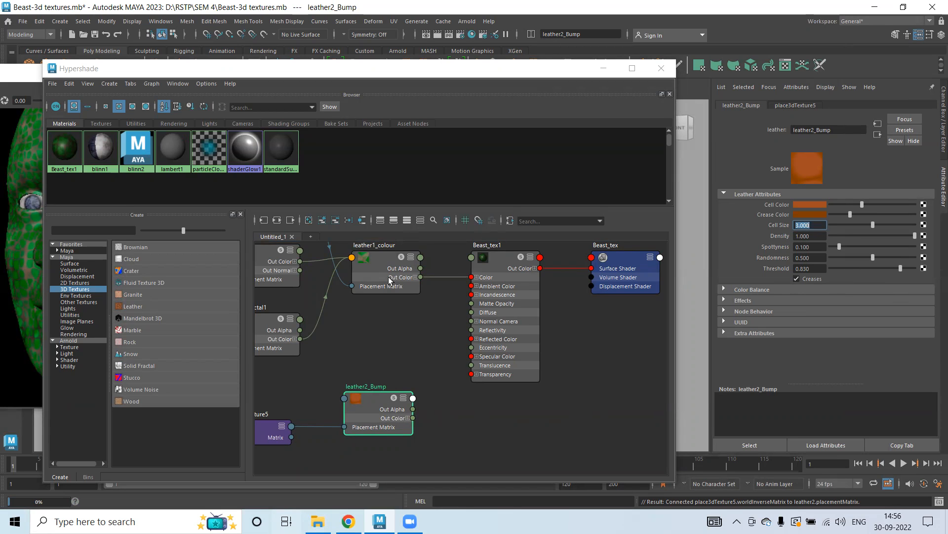
Set leather2_Bump's cell colour to white and its crease colour to black.
left_click_drag(420, 68, 494, 58)
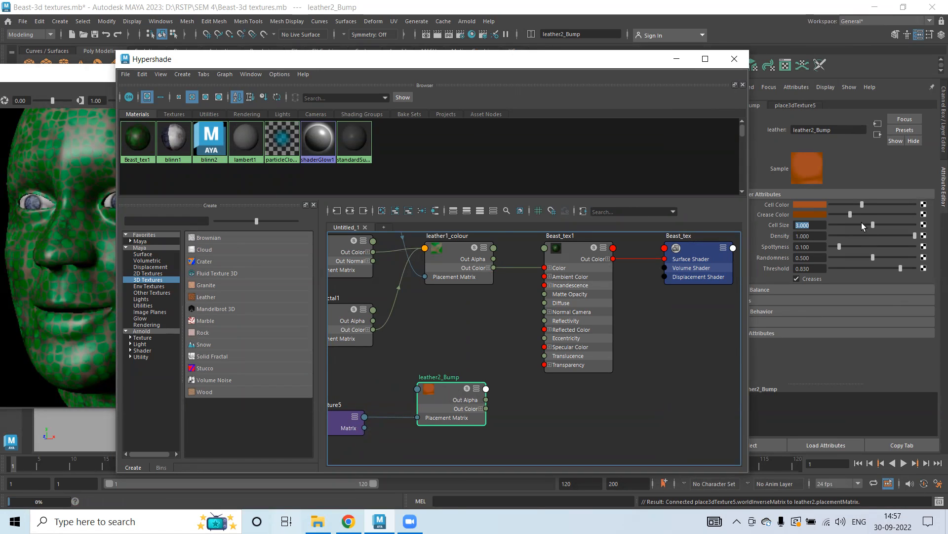
left_click_drag(863, 204, 917, 205)
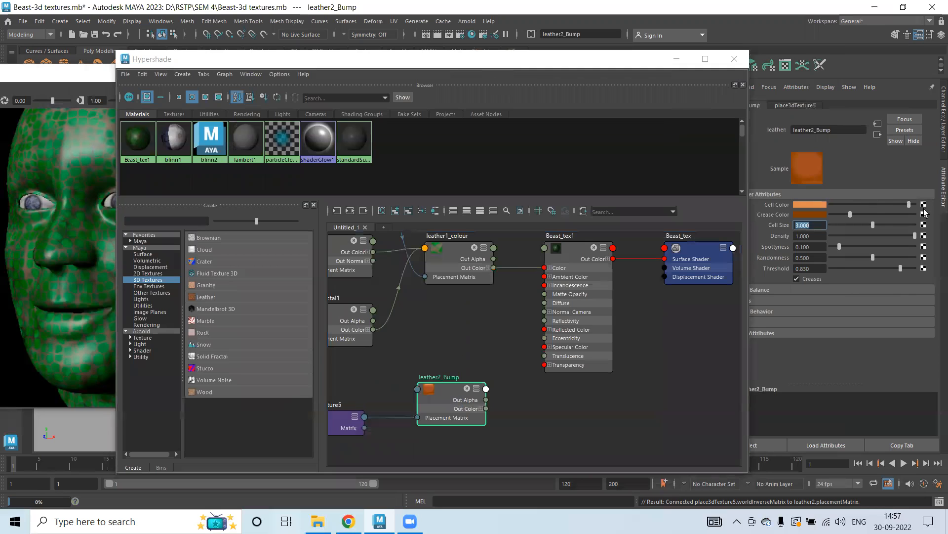
left_click(812, 203)
left_click_drag(781, 243, 744, 245)
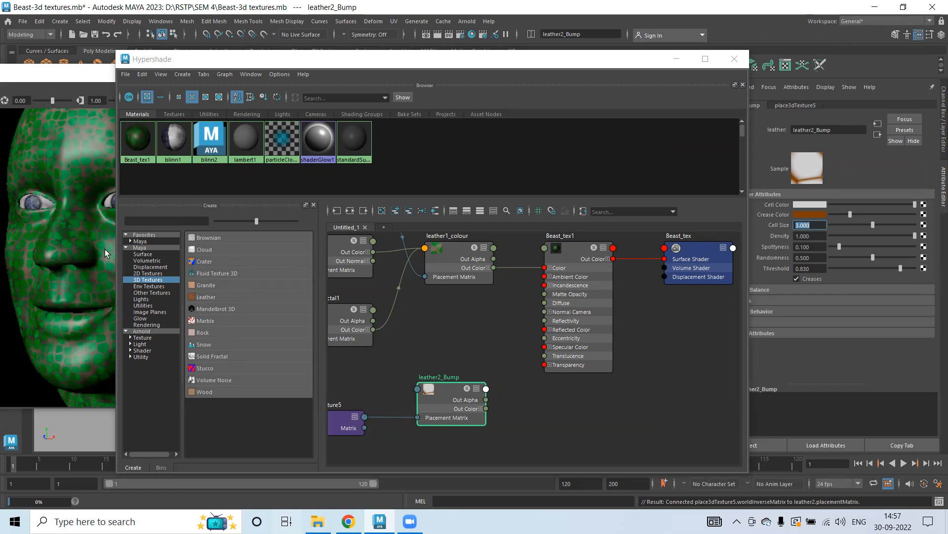
left_click_drag(847, 215, 790, 213)
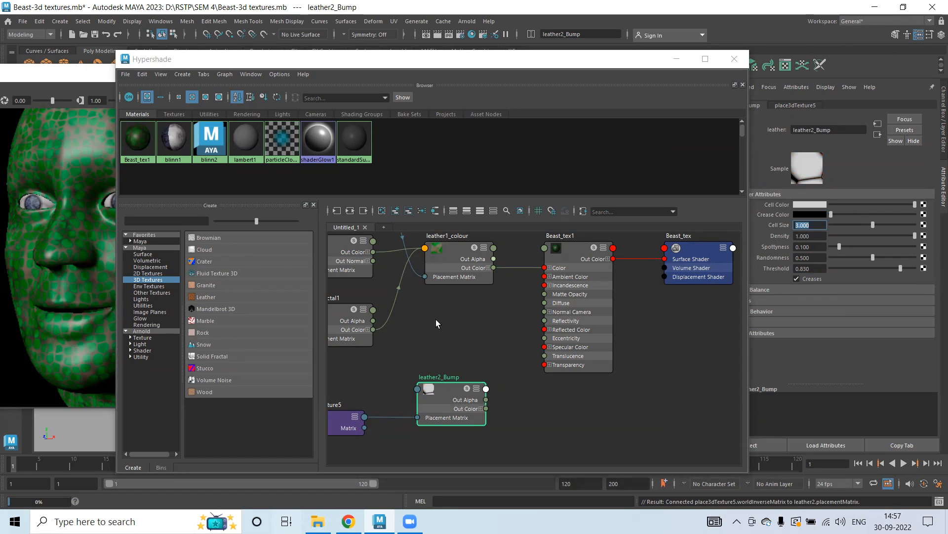
left_click_drag(547, 66, 512, 75)
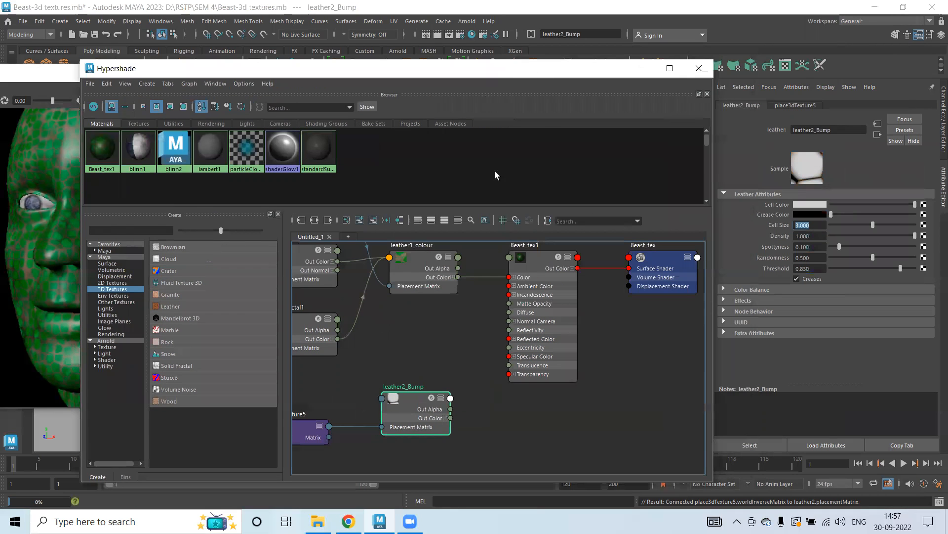
Connect the leather2_Bump texture into Beast_tex1's bump mapping.
left_click(535, 266)
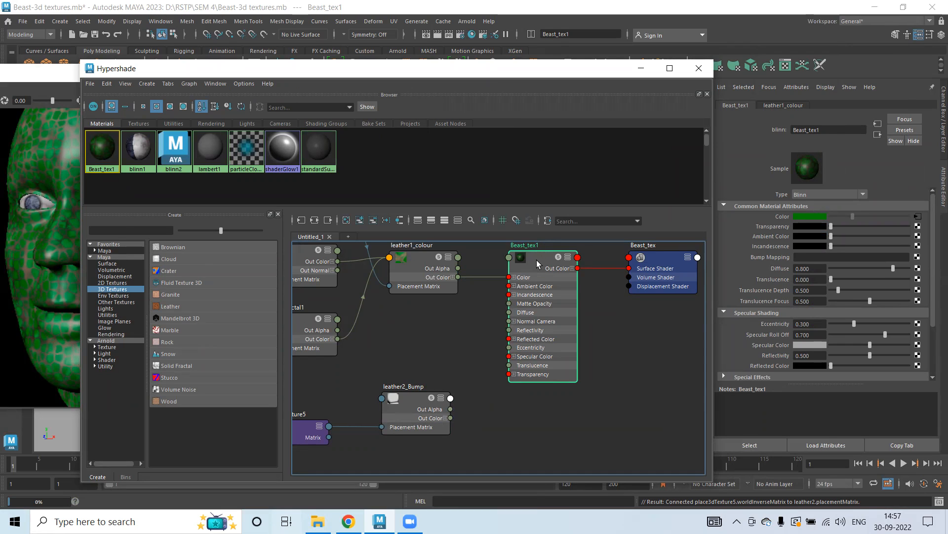
right_click(415, 400)
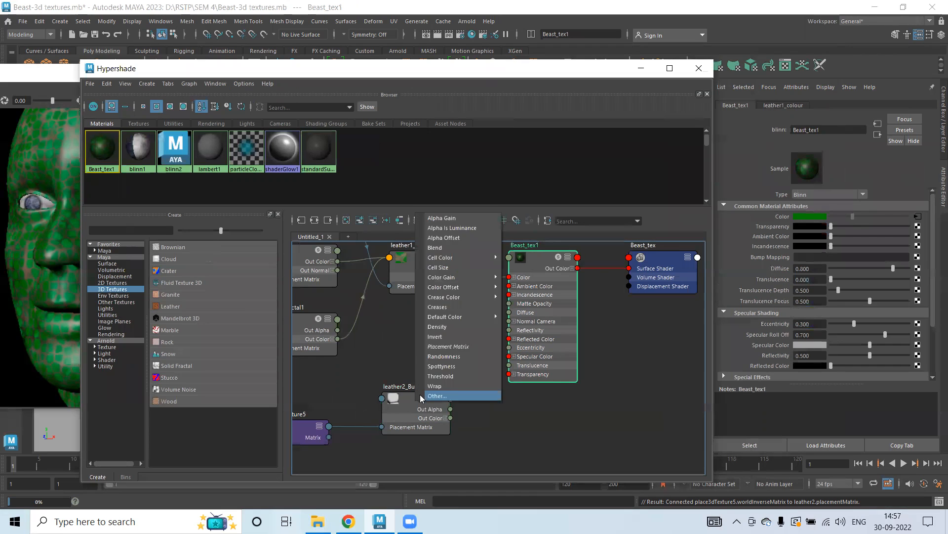
left_click(612, 410)
left_click(536, 306)
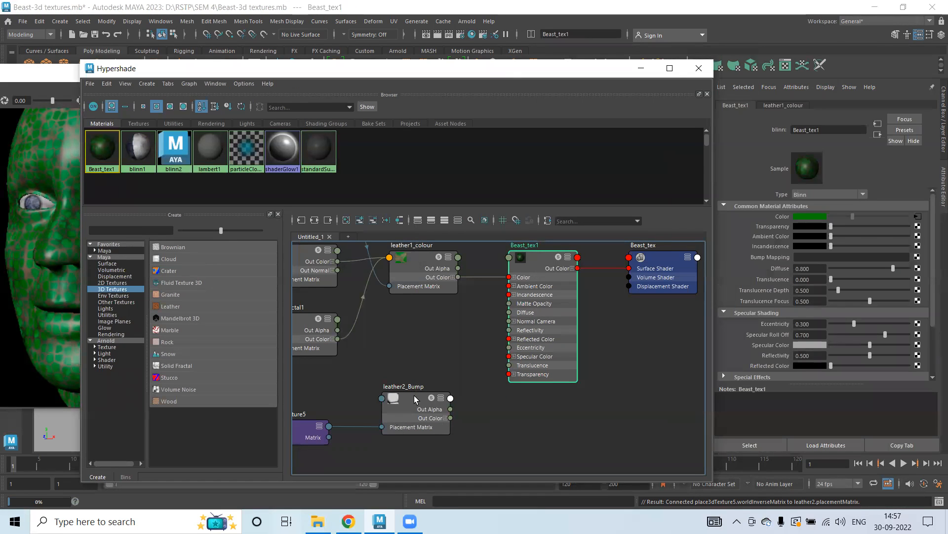
middle_click_drag(414, 397, 478, 374)
middle_click_drag(624, 323, 772, 256)
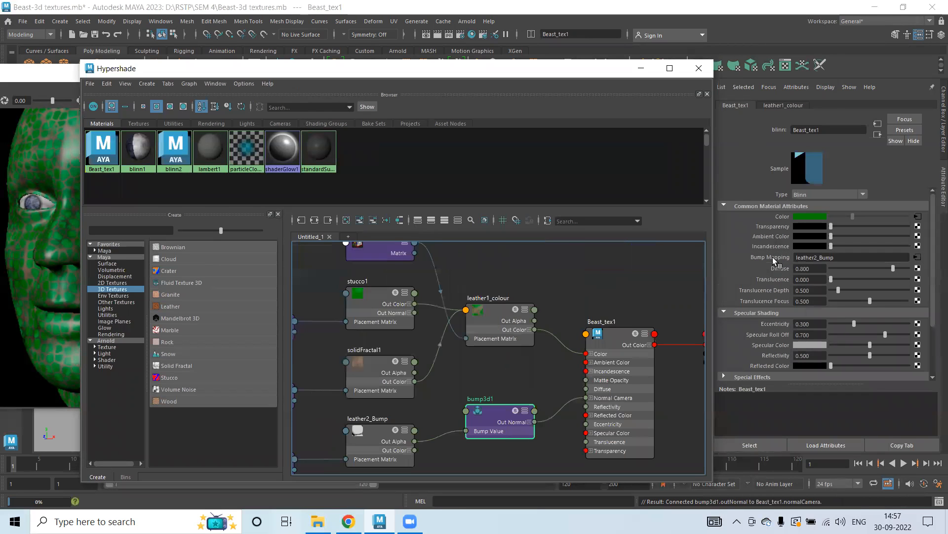
Examine the new bump node in the shading network and the updated IPR render of the head.
left_click_drag(530, 74, 709, 74)
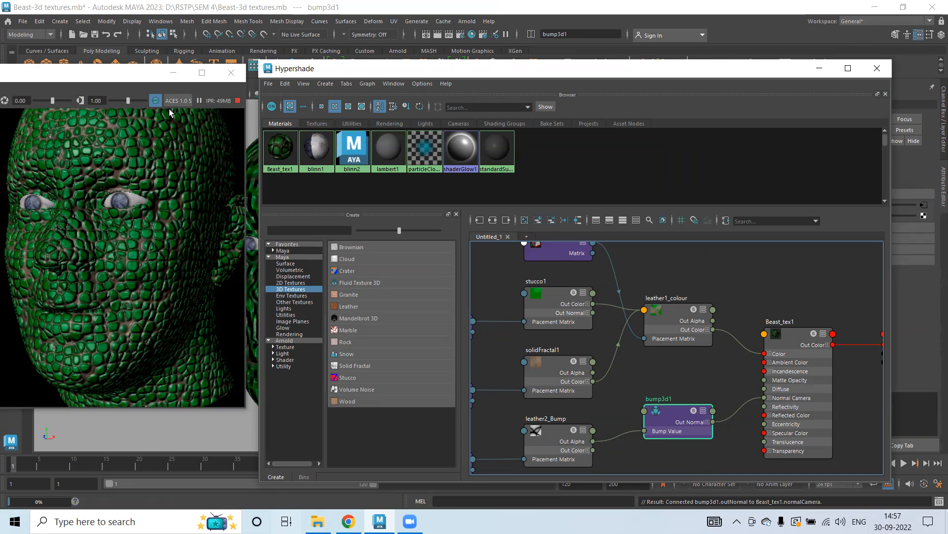
left_click_drag(540, 74, 398, 65)
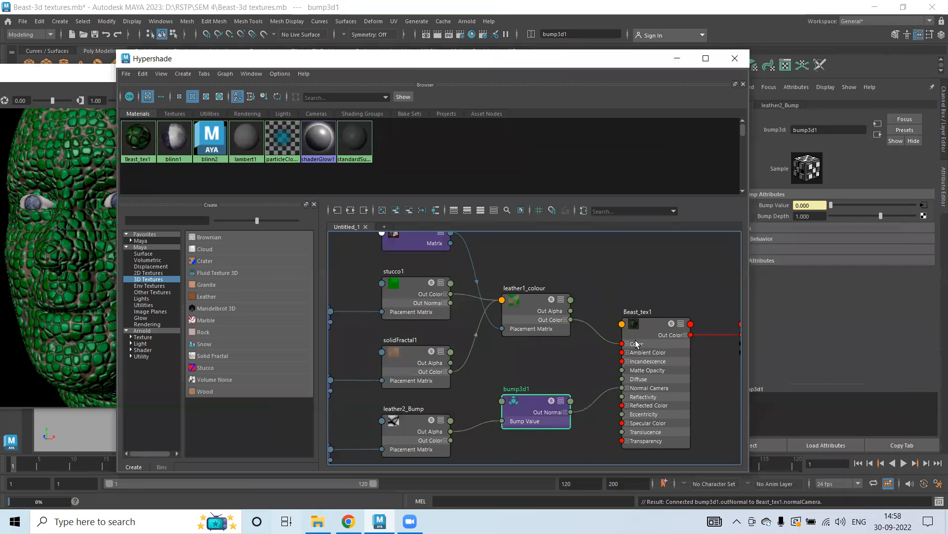
left_click(649, 327)
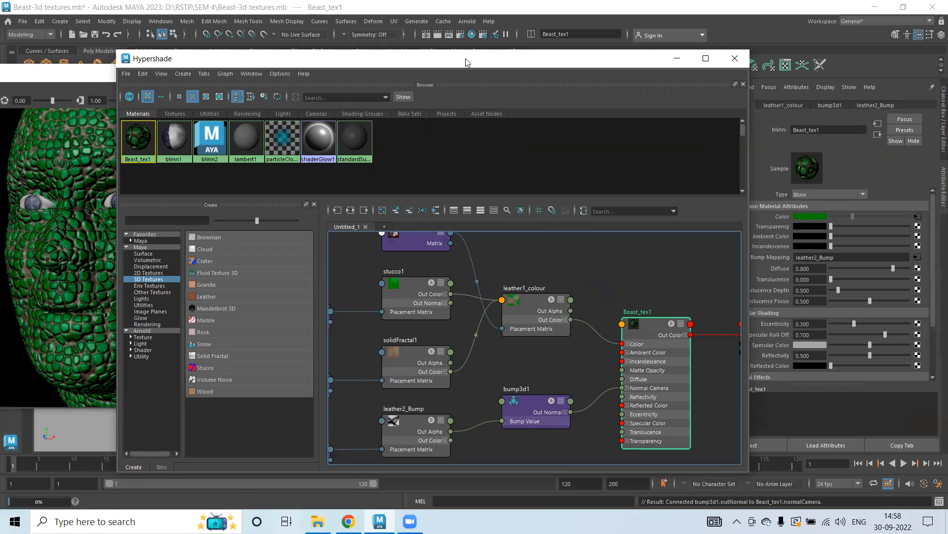
left_click_drag(467, 61, 545, 16)
scroll(592, 316, "down", 5)
scroll(577, 336, "up", 7)
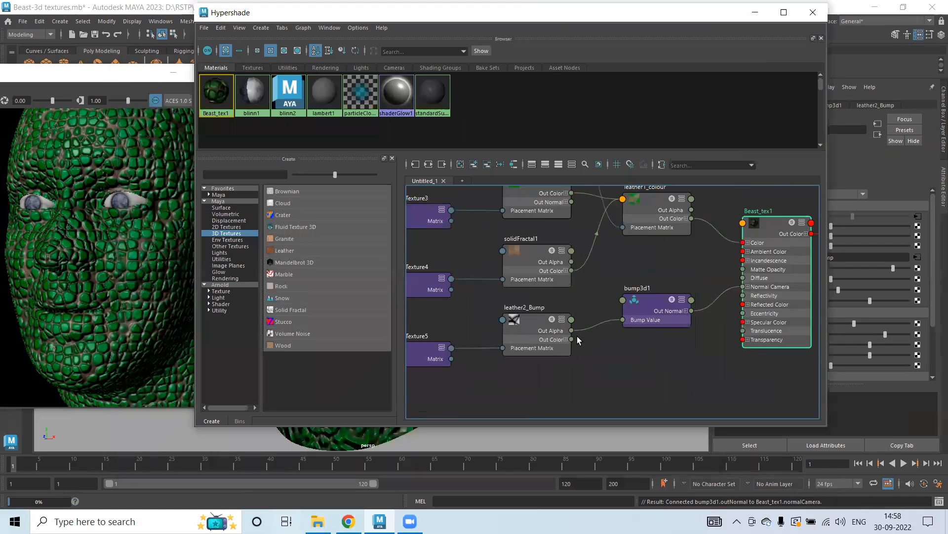
left_click(691, 288)
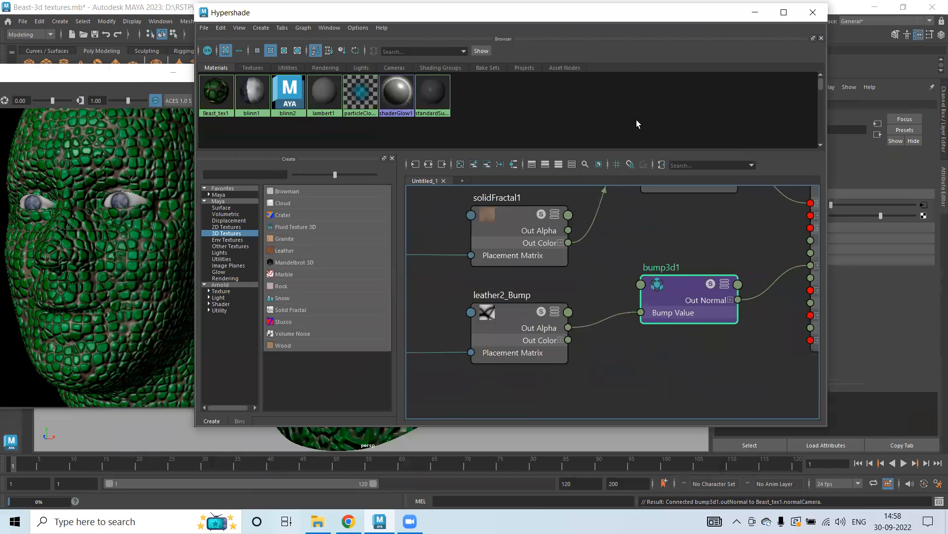
left_click_drag(581, 17, 421, 69)
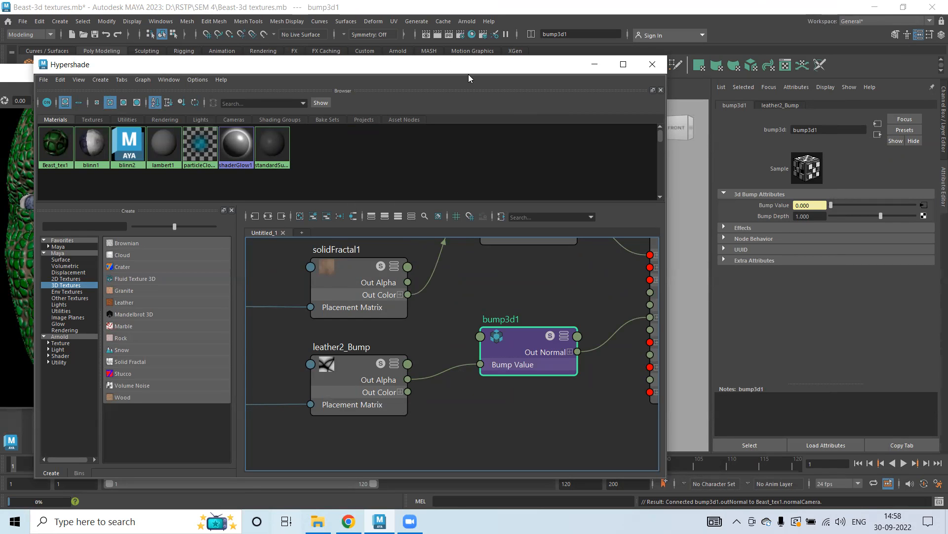
left_click_drag(468, 69, 755, 378)
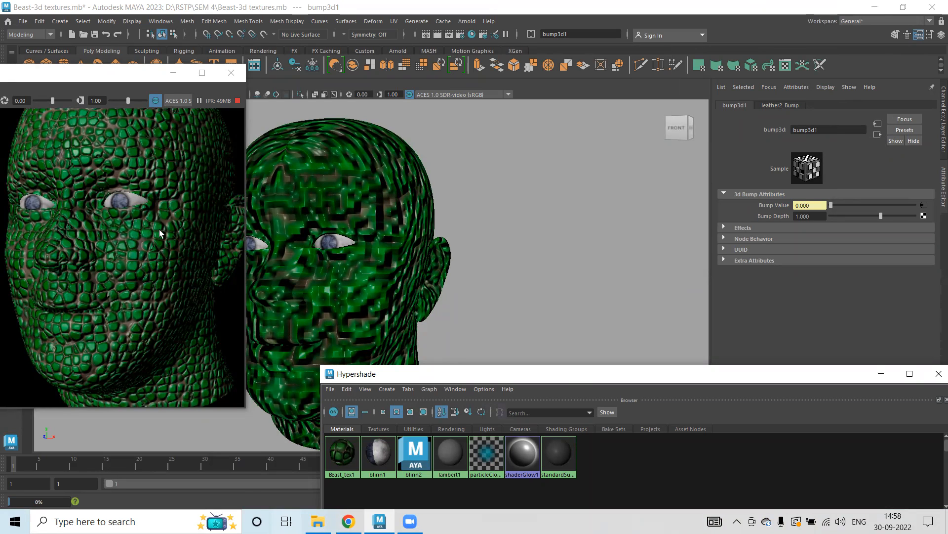
left_click_drag(568, 374, 555, 373)
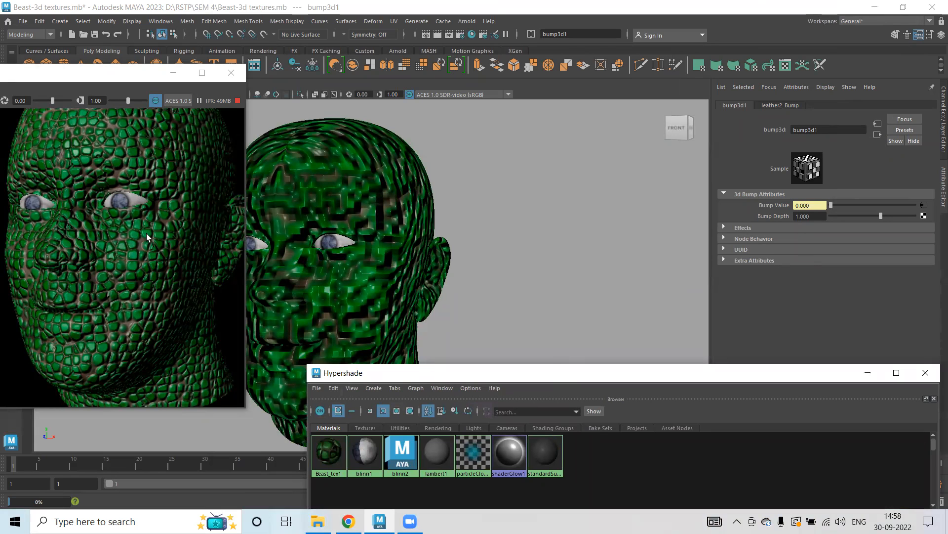
Try bump depths of -1 and then 1 on the bump3d1 node.
left_click(815, 215)
left_click_drag(822, 216, 796, 218)
type("-1")
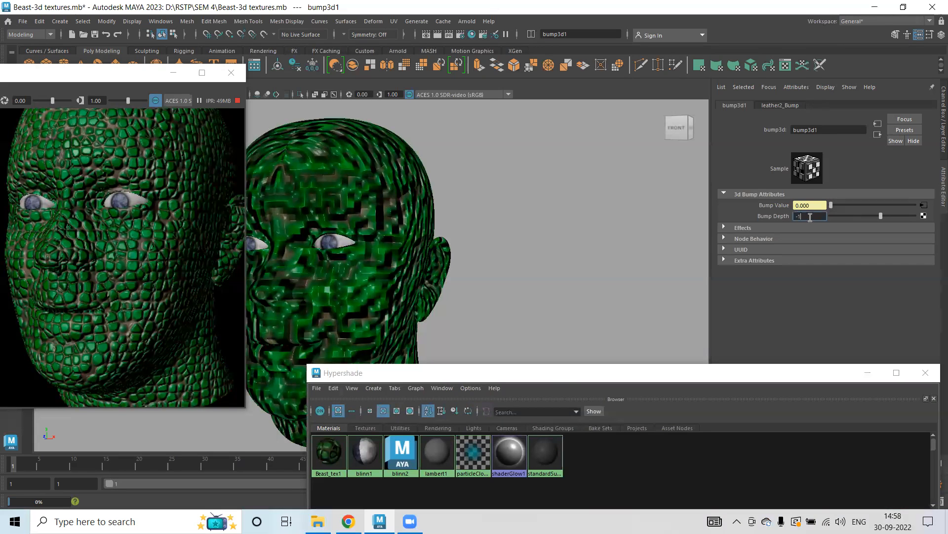
key("Return")
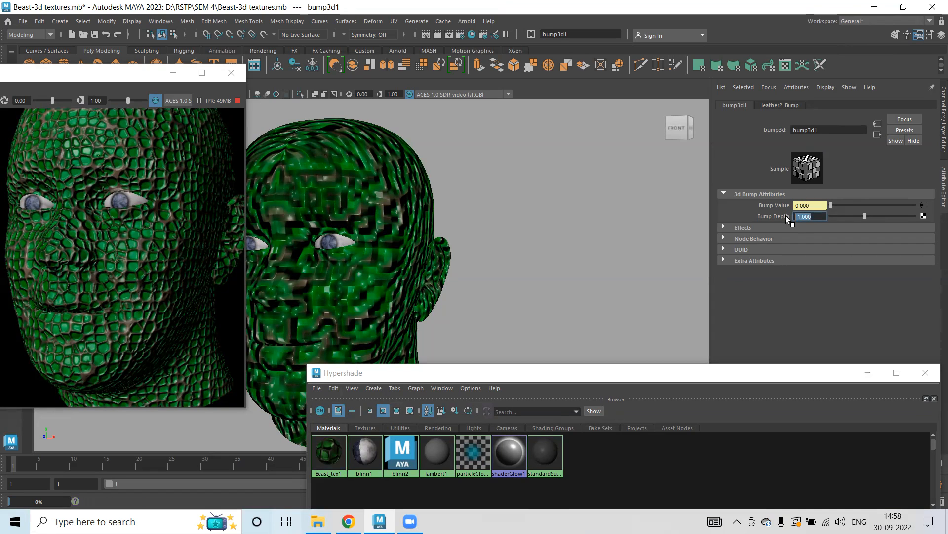
type("1")
key("Return")
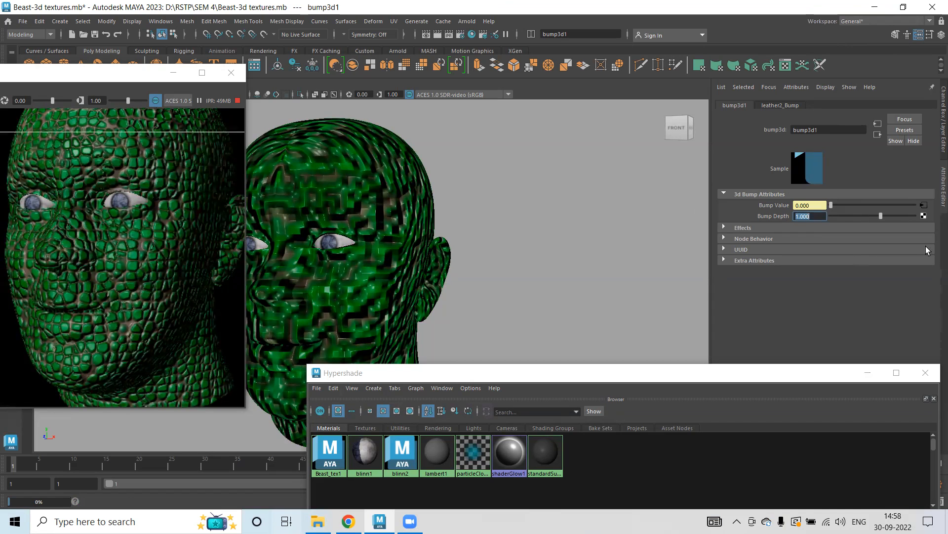
Set the bump3d1 node's bump depth to 0.5.
type(".5")
key("Return")
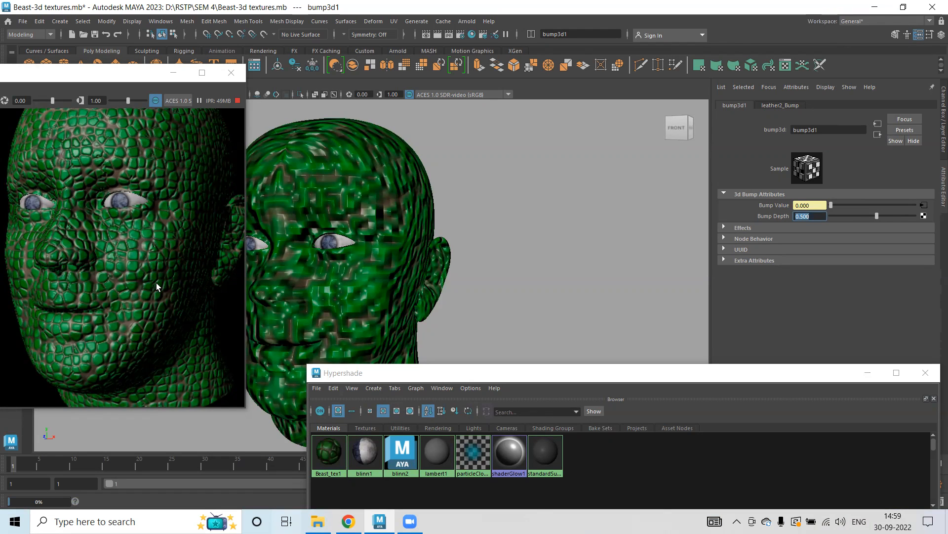
Enlarge and zoom the render view to examine the bump-textured head, then restore it.
left_click(203, 74)
scroll(505, 282, "down", 3)
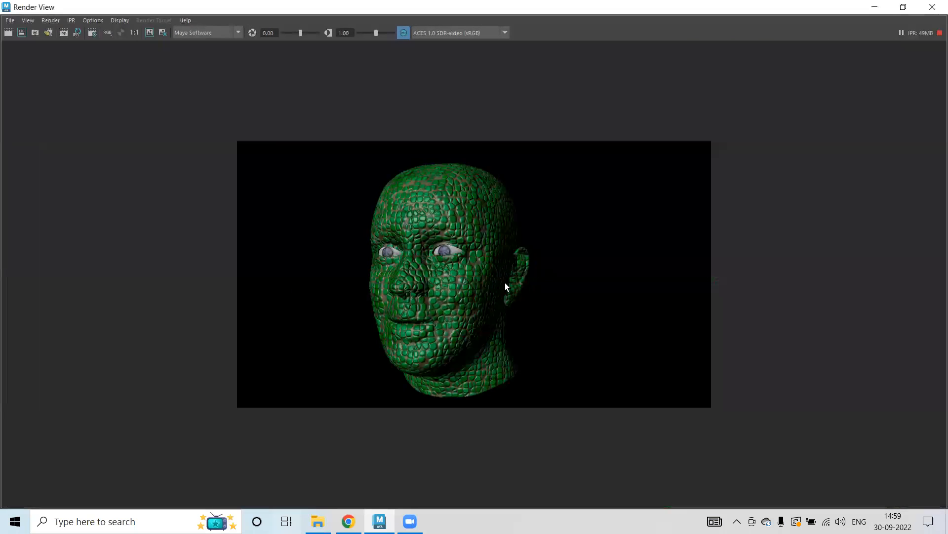
scroll(491, 281, "up", 4)
scroll(440, 277, "up", 2)
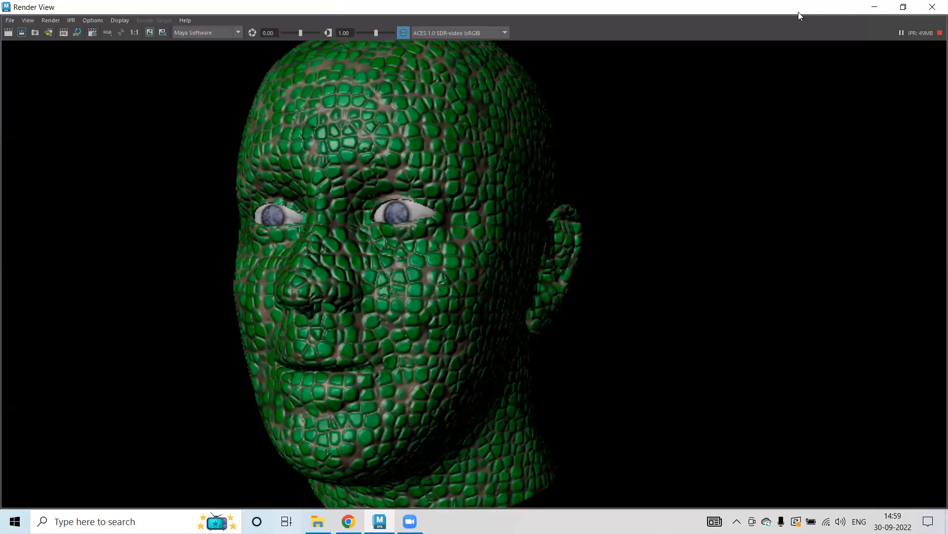
left_click_drag(798, 11, 378, 104)
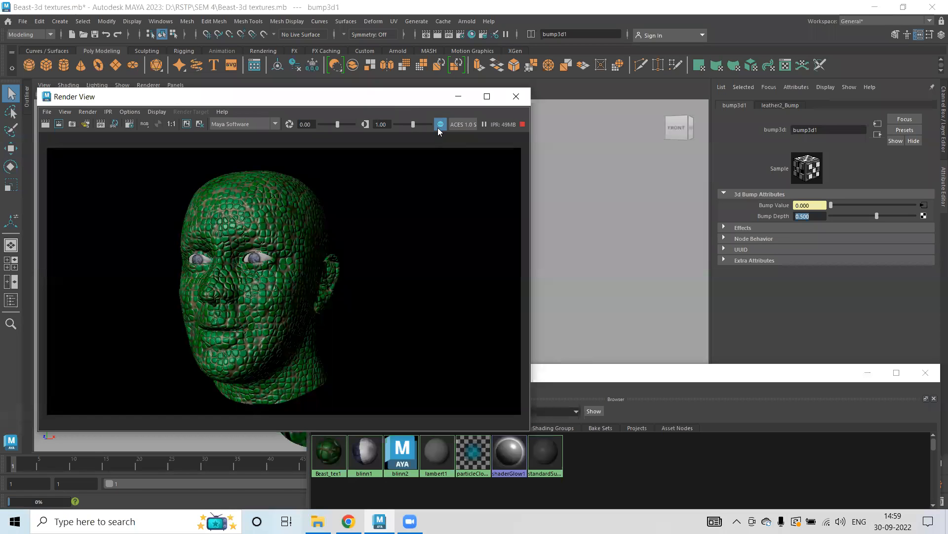
left_click(595, 91)
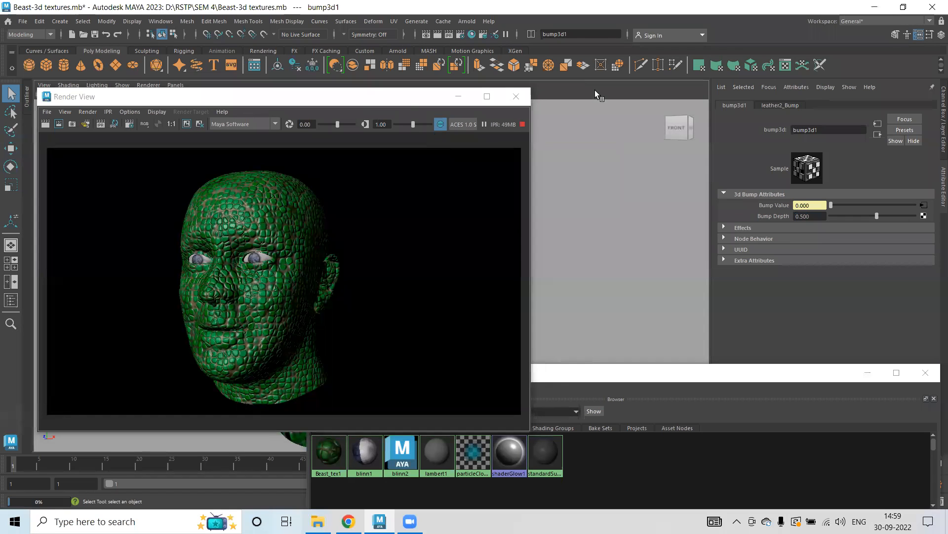
left_click_drag(353, 97, 402, 355)
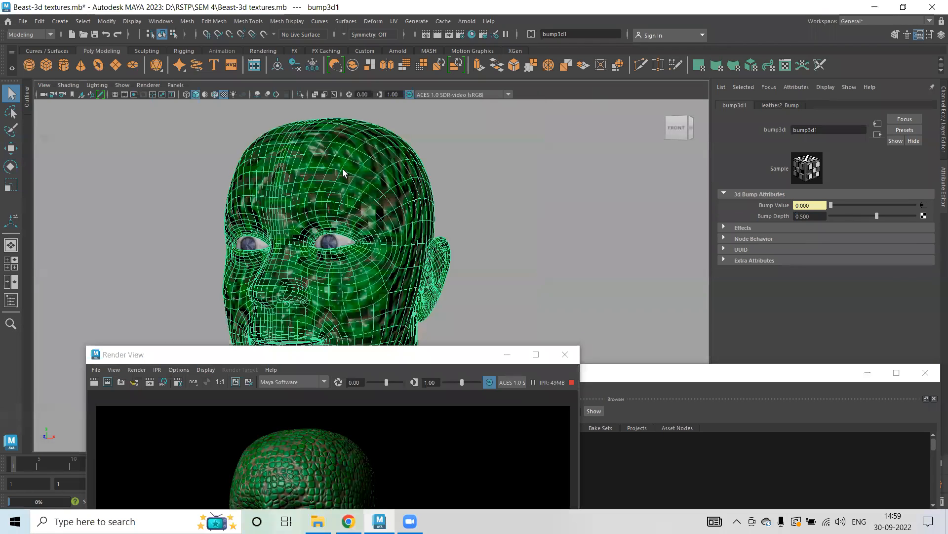
Select the head mesh and set its polySmoothFace1 divisions to 0.
left_click(344, 173)
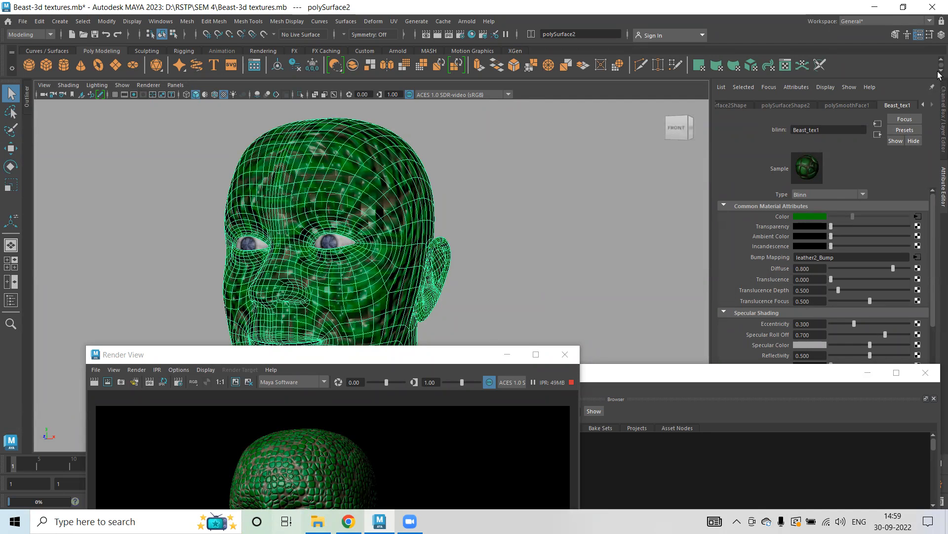
left_click(942, 35)
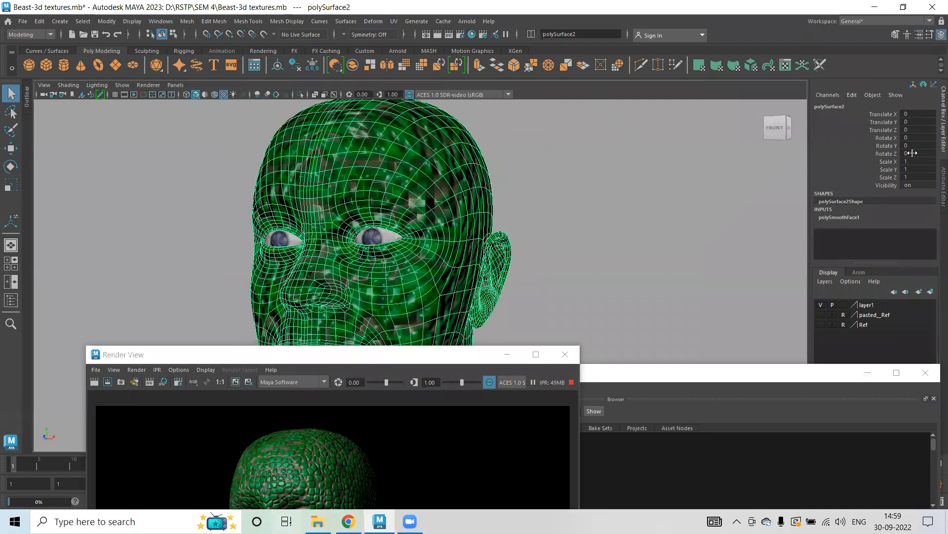
left_click(836, 217)
left_click(910, 240)
type("0")
key("Return")
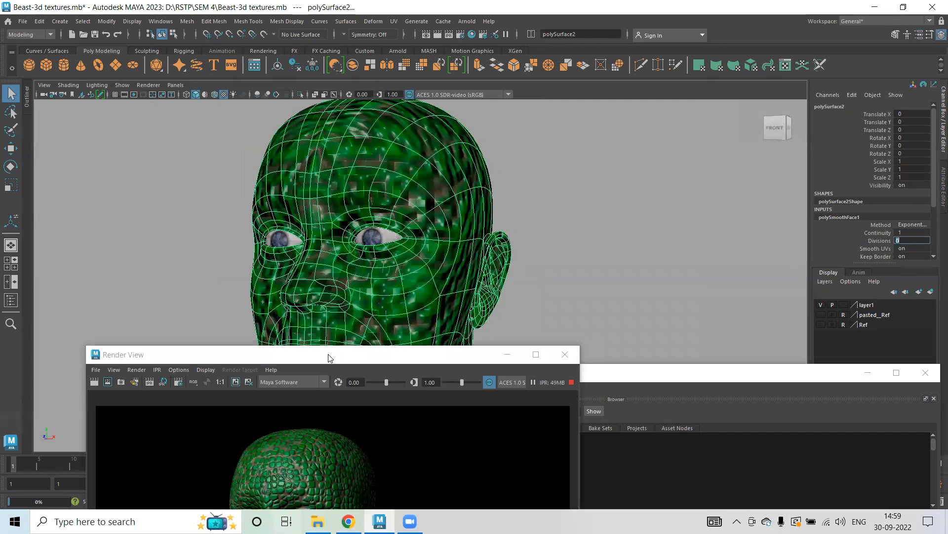
Render the current frame in the render view, then minimize the render view.
left_click_drag(325, 349, 300, 111)
left_click(437, 35)
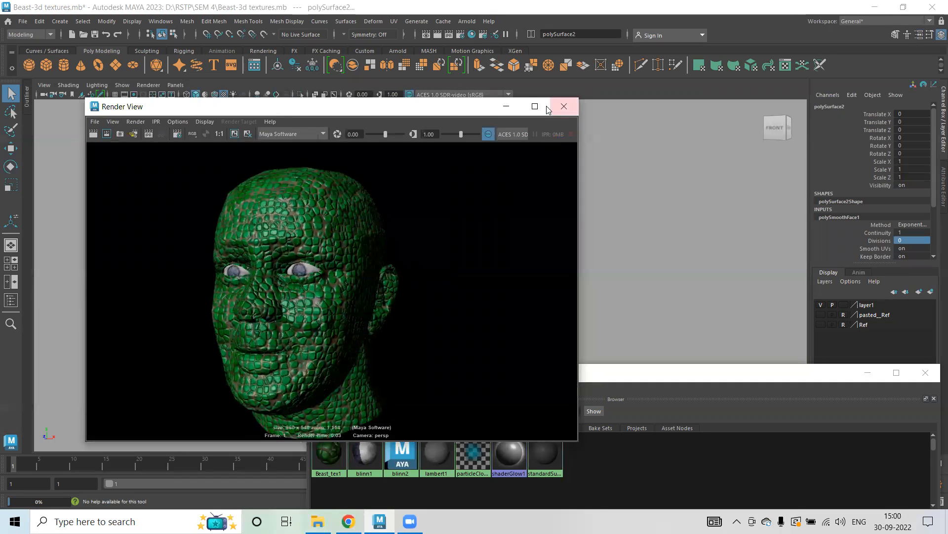
left_click(506, 106)
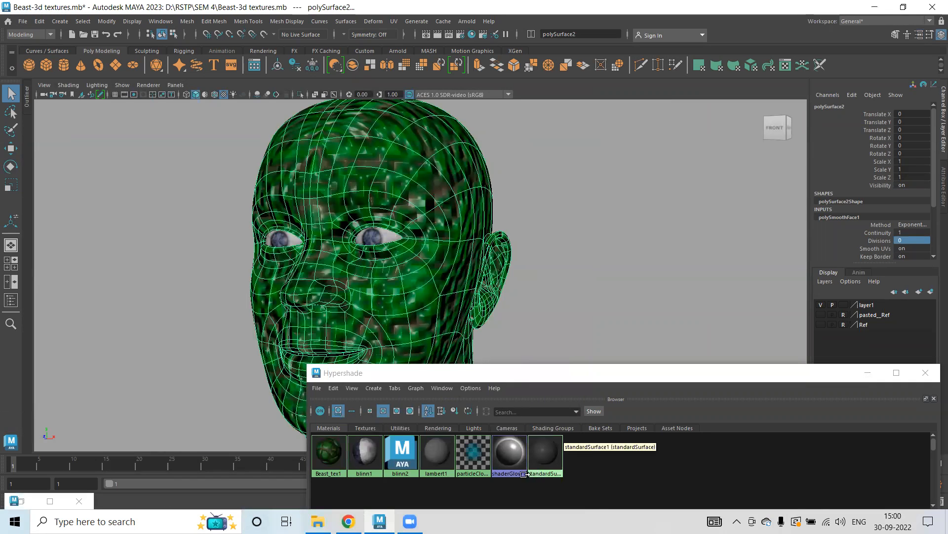
Assign the lambert1 material to the head and render the frame.
right_click_drag(444, 461, 420, 313)
left_click(438, 34)
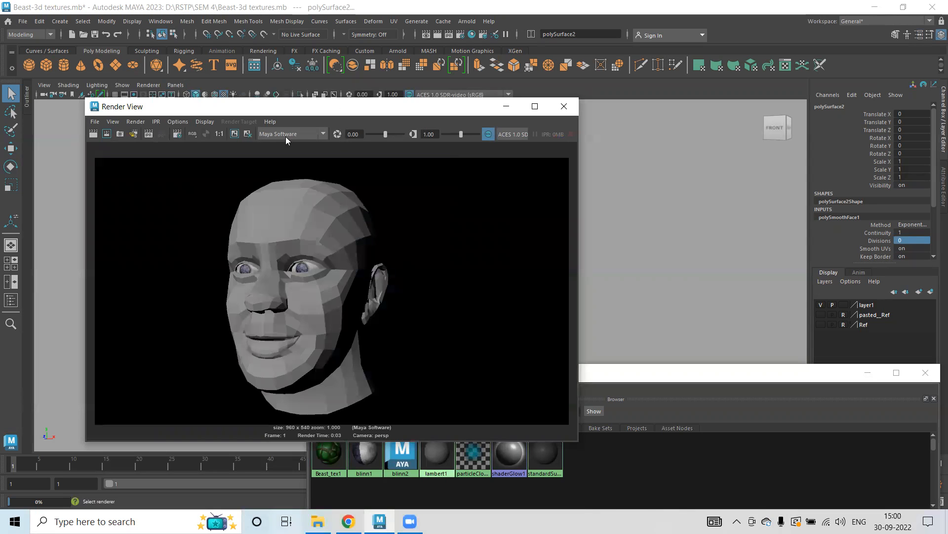
Delete the construction history of the head mesh.
left_click(39, 21)
mouse_move(79, 136)
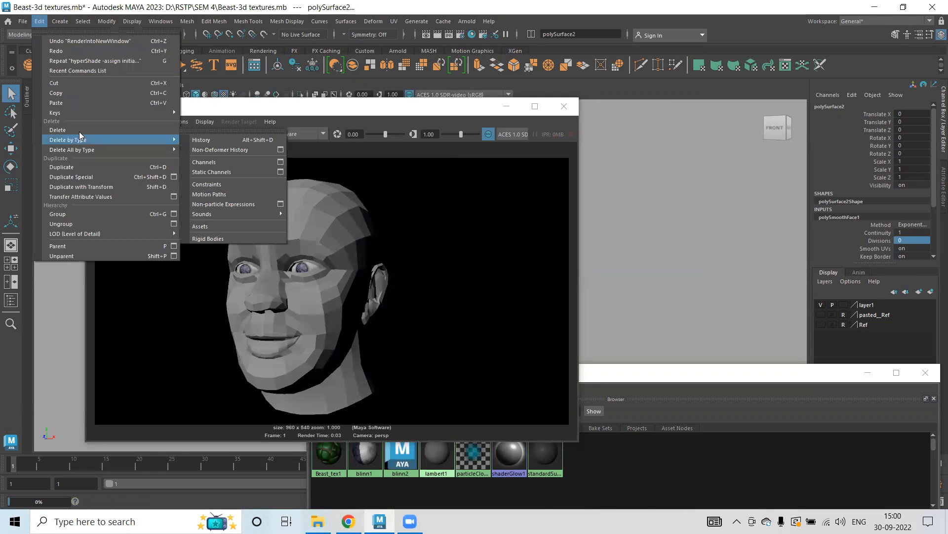
left_click(236, 140)
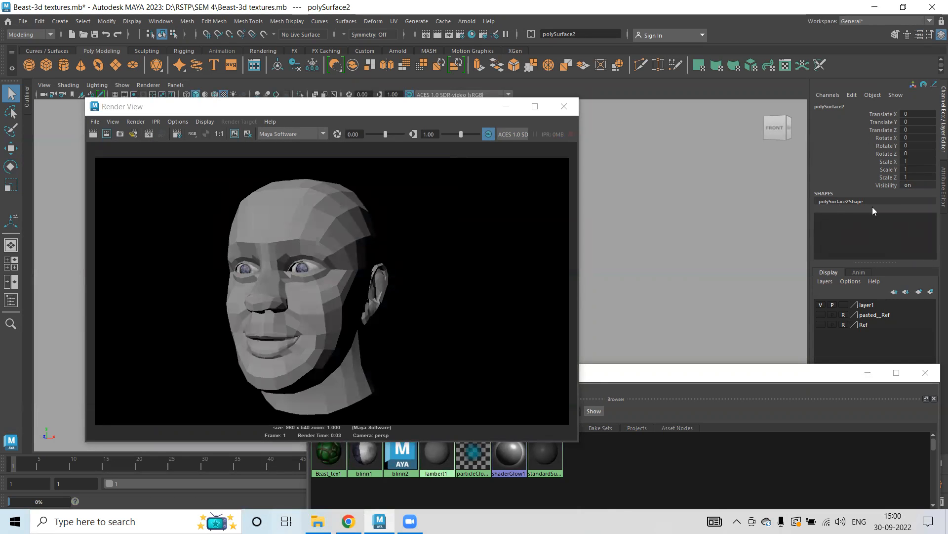
Select the head and switch the viewport to shaded display.
left_click_drag(382, 113, 364, 244)
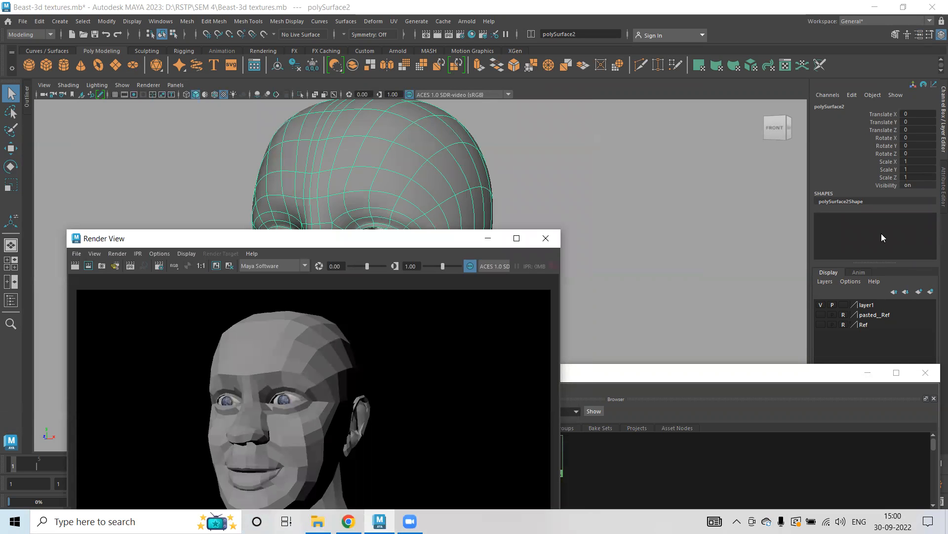
left_click(361, 174)
key("5")
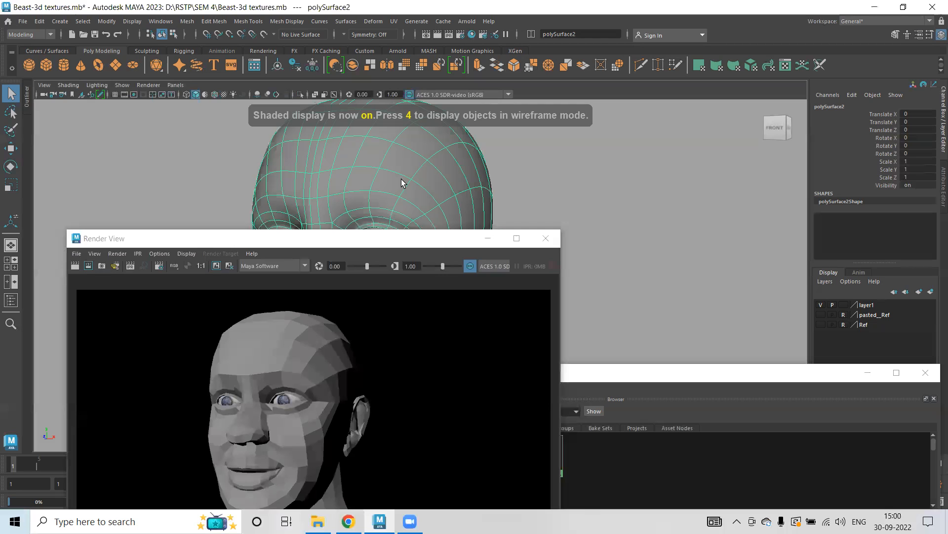
left_click_drag(389, 242, 728, 427)
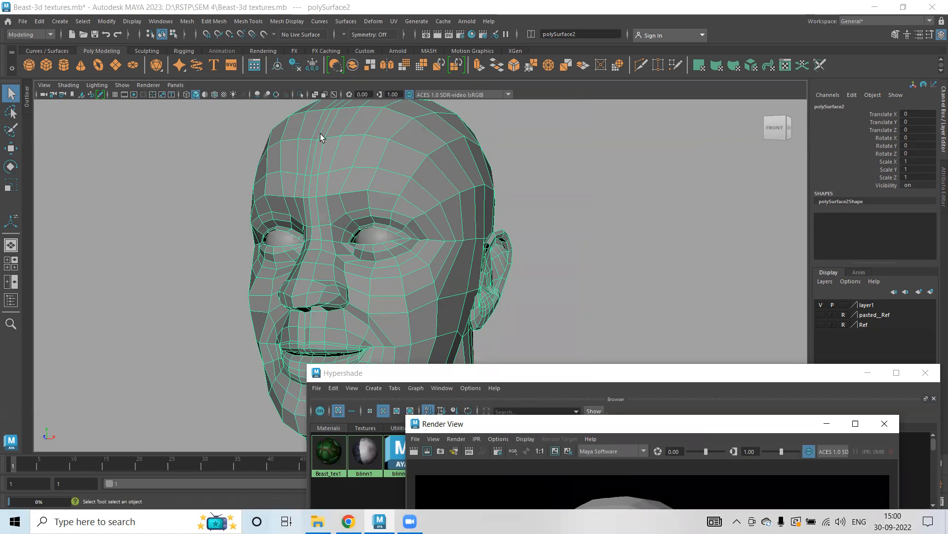
Apply Smooth to the head mesh.
left_click(200, 22)
left_click(197, 22)
left_click(204, 22)
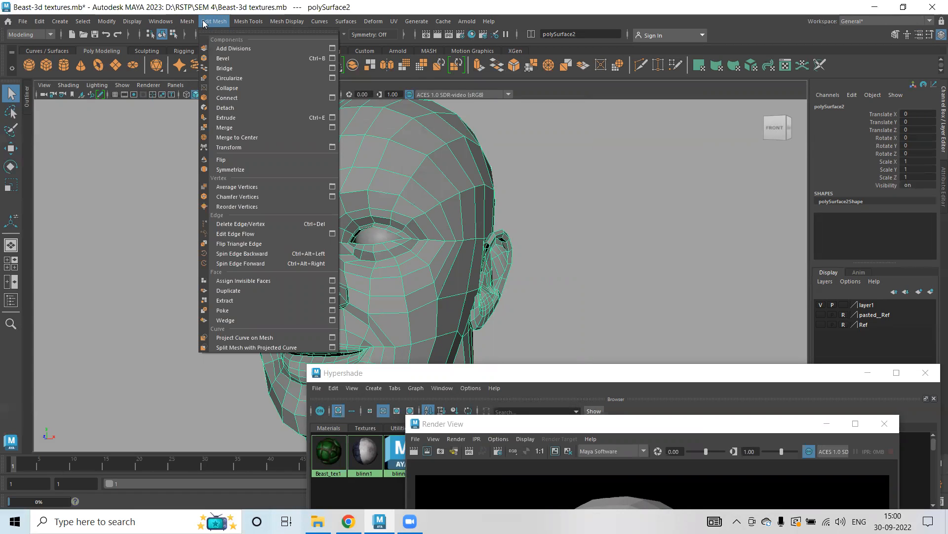
mouse_move(194, 21)
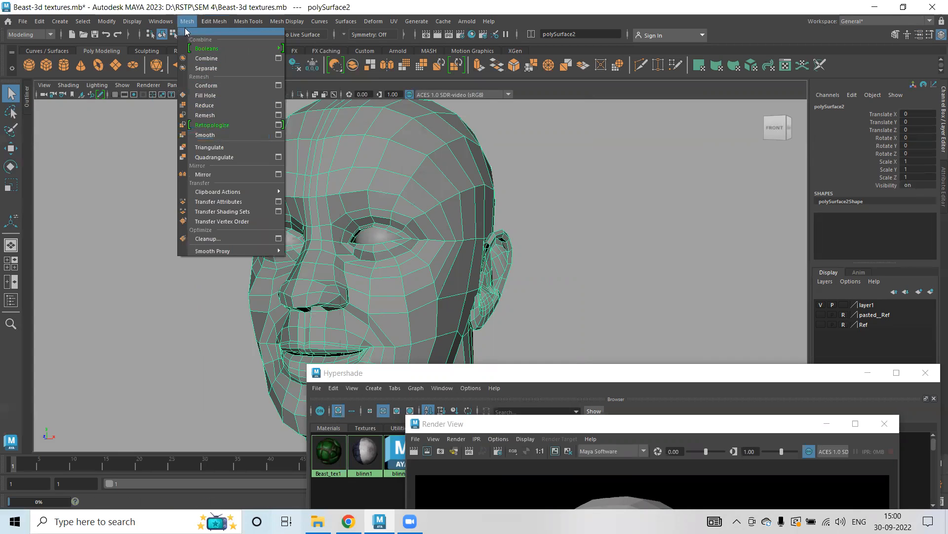
left_click(211, 136)
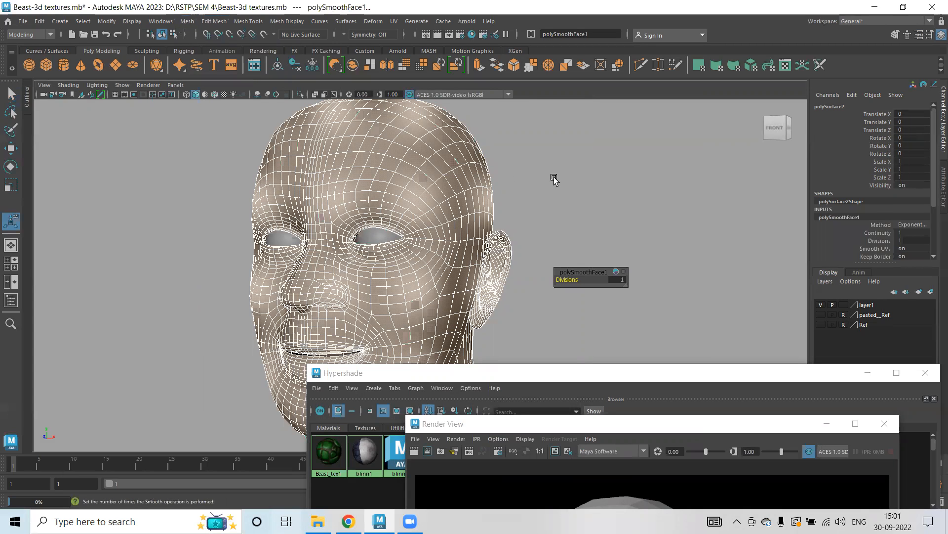
Reselect the head and adjust the new polySmoothFace1 node's divisions, then deselect it.
left_click(553, 180)
left_click(414, 182)
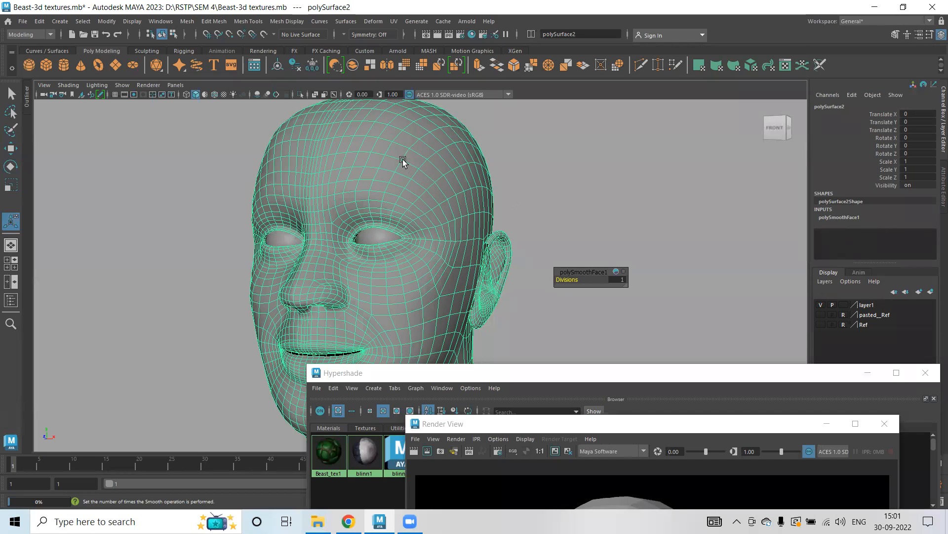
left_click(846, 218)
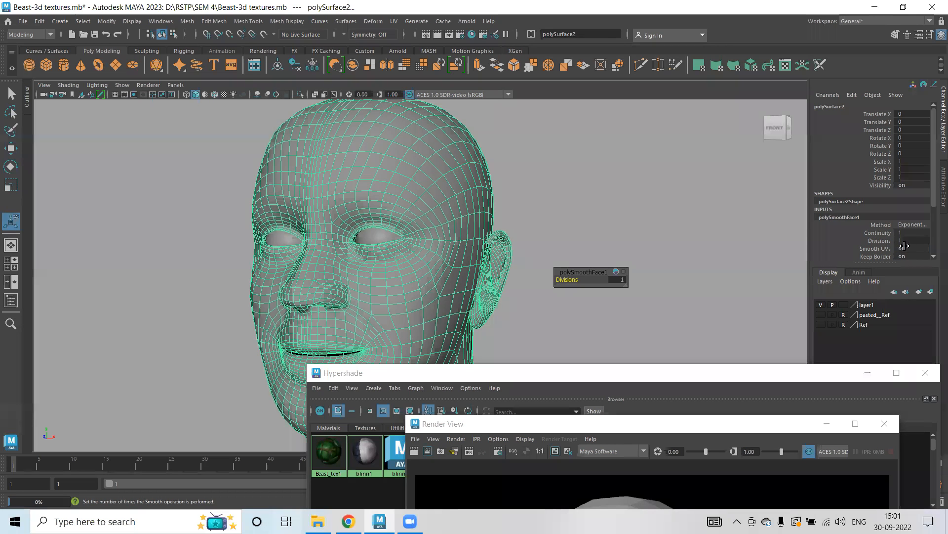
left_click_drag(906, 242, 905, 241)
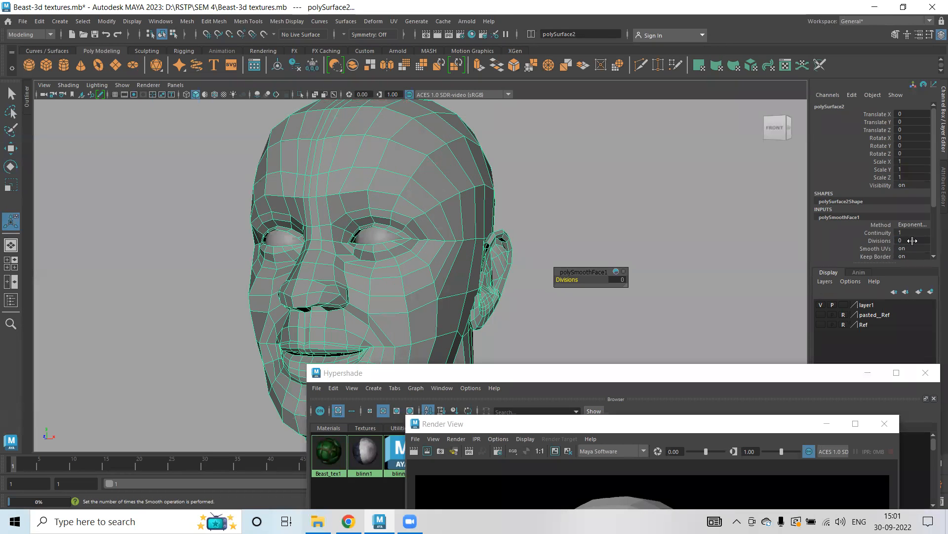
double_click(904, 241)
key("Return")
left_click(599, 169)
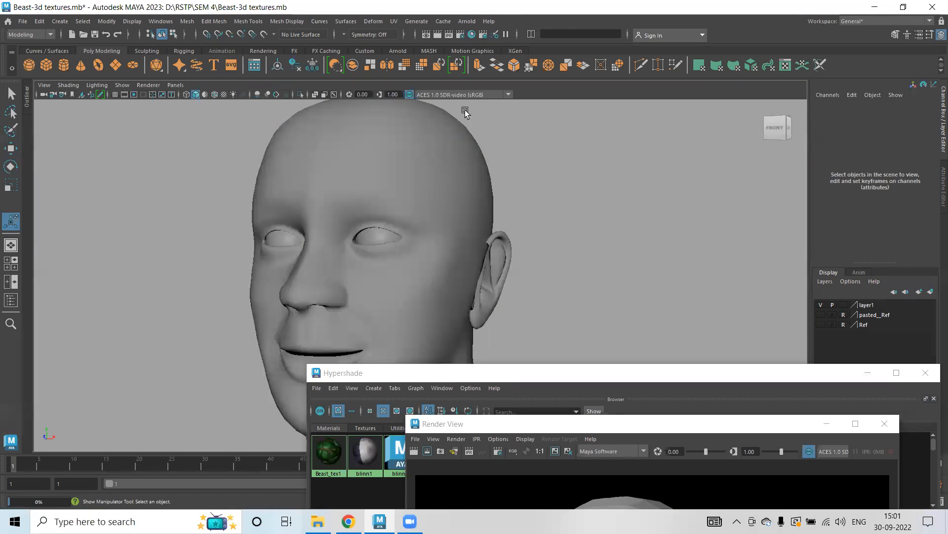
Render the smoothed head and close the render view.
left_click(438, 37)
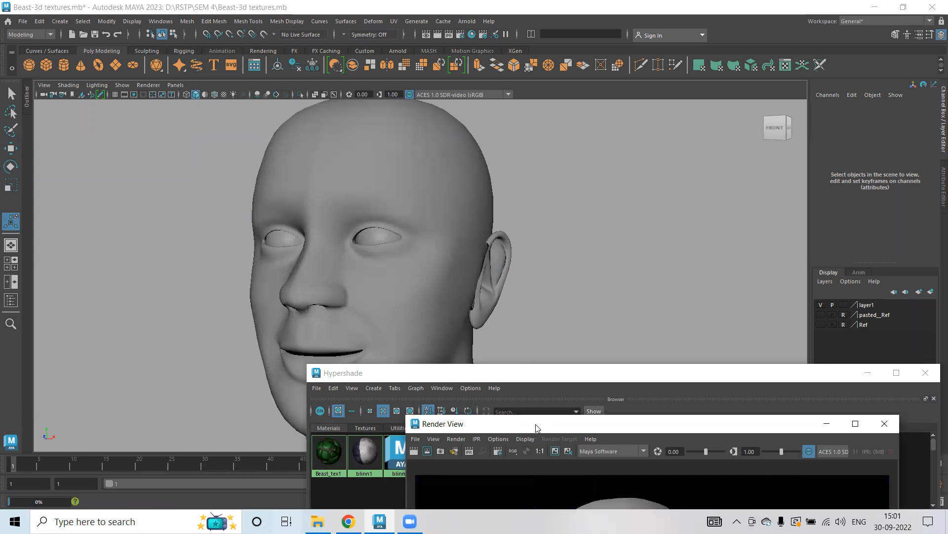
left_click_drag(537, 428, 214, 71)
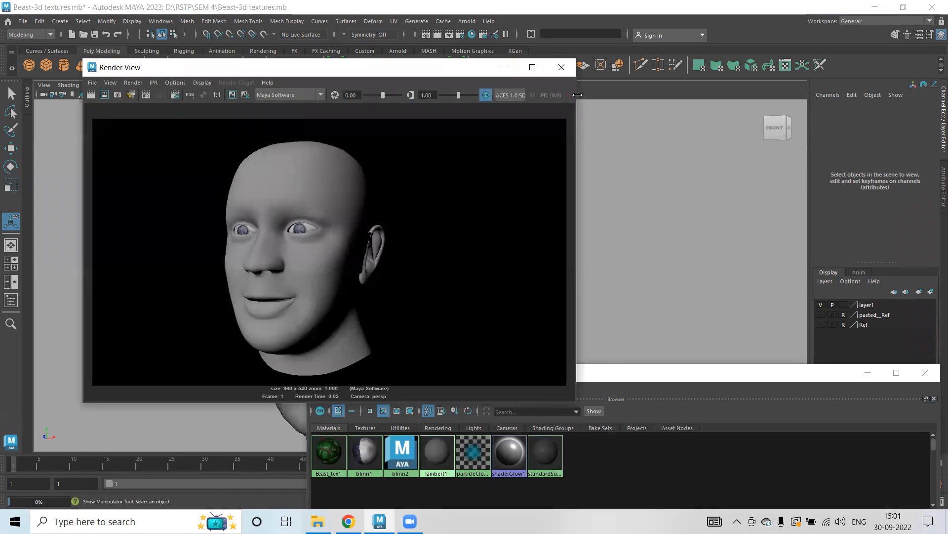
left_click(562, 68)
Assign the Beast_tex1 material to the head, render the frame and zoom the render to inspect it.
mouse_move(328, 447)
middle_mouse_down()
mouse_move(405, 182)
mouse_move(427, 240)
middle_mouse_up()
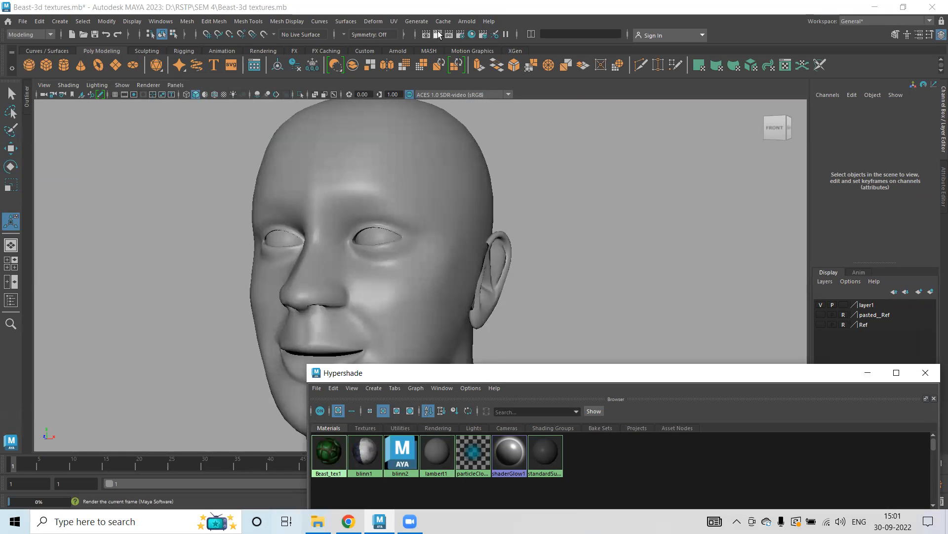
left_click(442, 36)
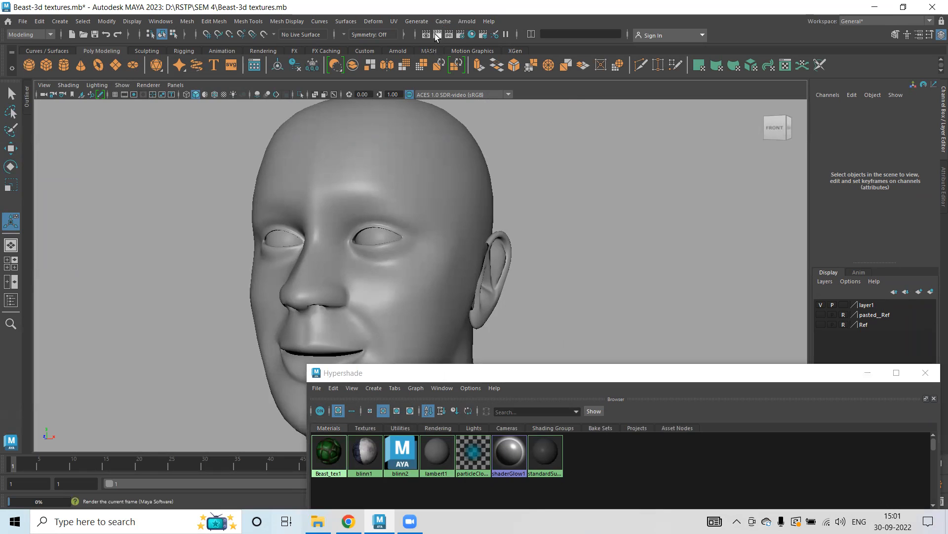
left_click(438, 34)
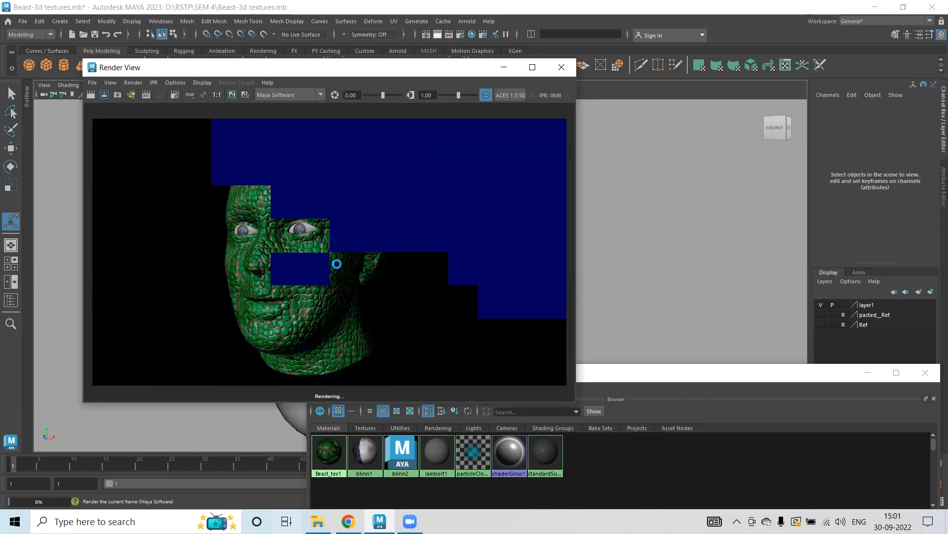
scroll(311, 256, "up", 3)
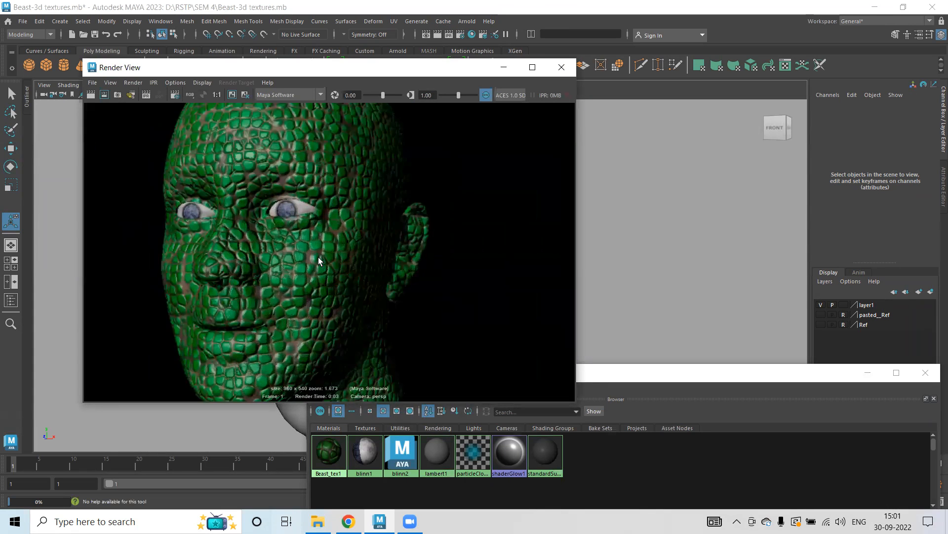
scroll(318, 257, "down", 1)
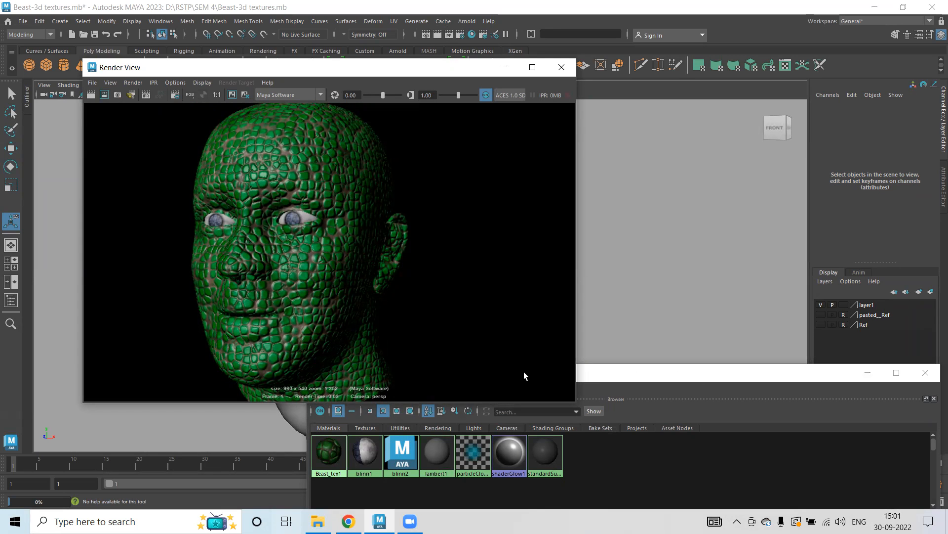
Maximize the Hypershade and show Beast_tex1's shading network framed in the node graph.
left_click(618, 378)
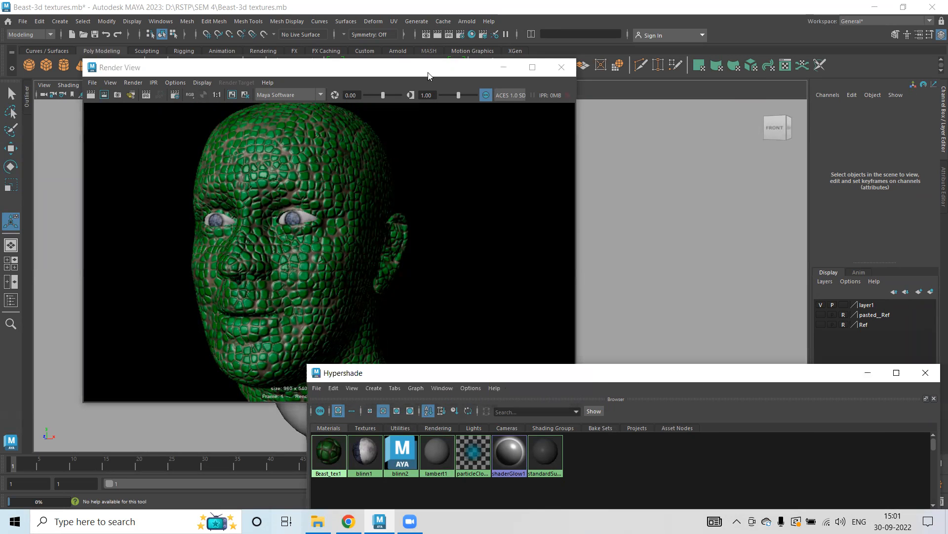
left_click_drag(617, 378, 429, 77)
left_click(707, 73)
scroll(729, 311, "down", 7)
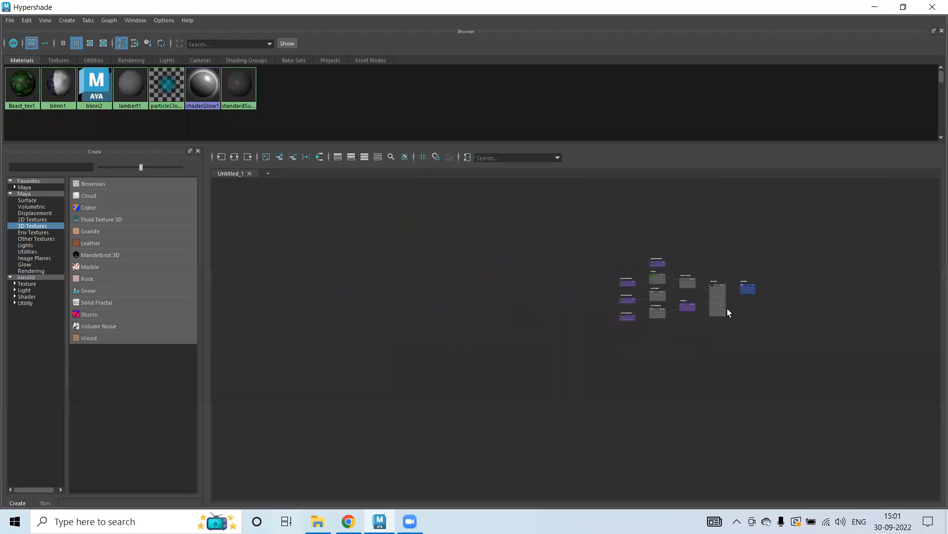
scroll(724, 296, "up", 8)
mouse_move(717, 258)
right_mouse_down()
mouse_move(719, 271)
mouse_move(719, 234)
mouse_move(718, 269)
right_mouse_up()
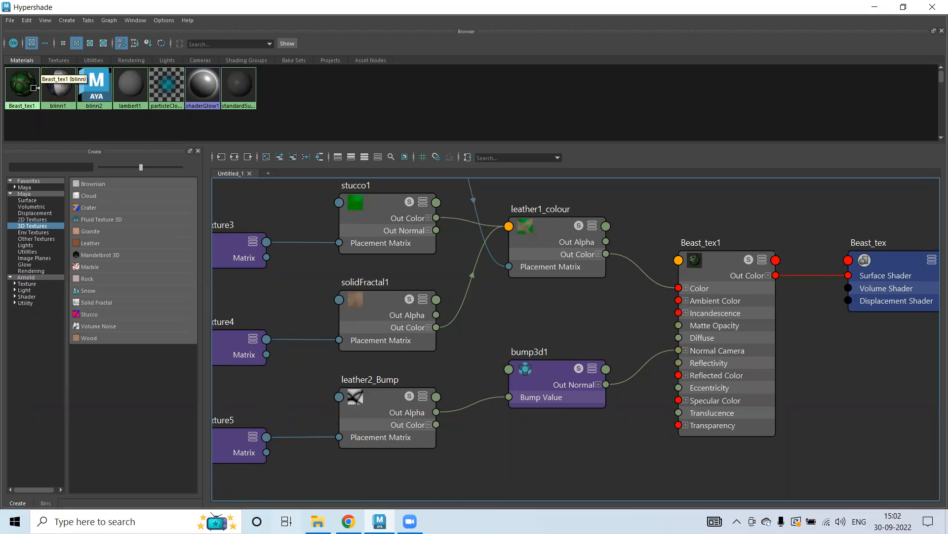
right_click_drag(21, 86, 77, 115)
key("a")
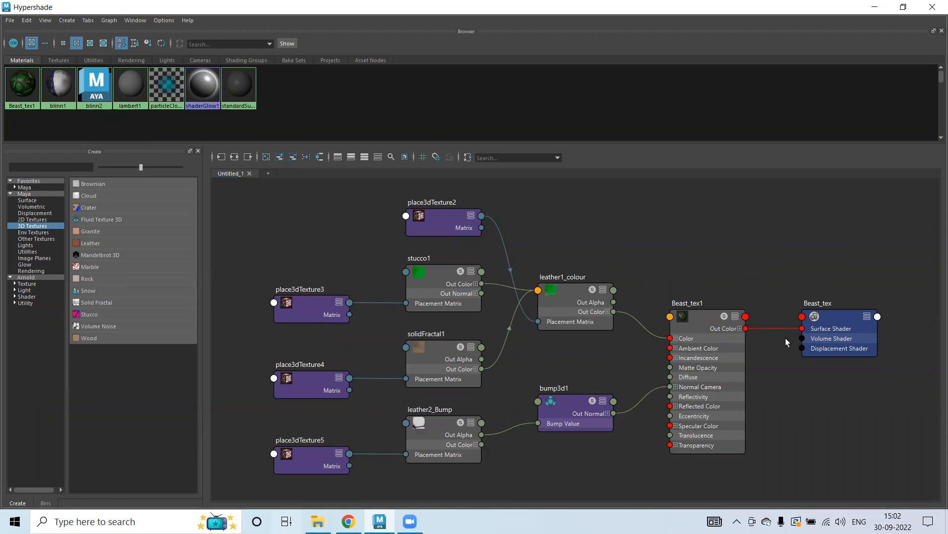
double_click(604, 7)
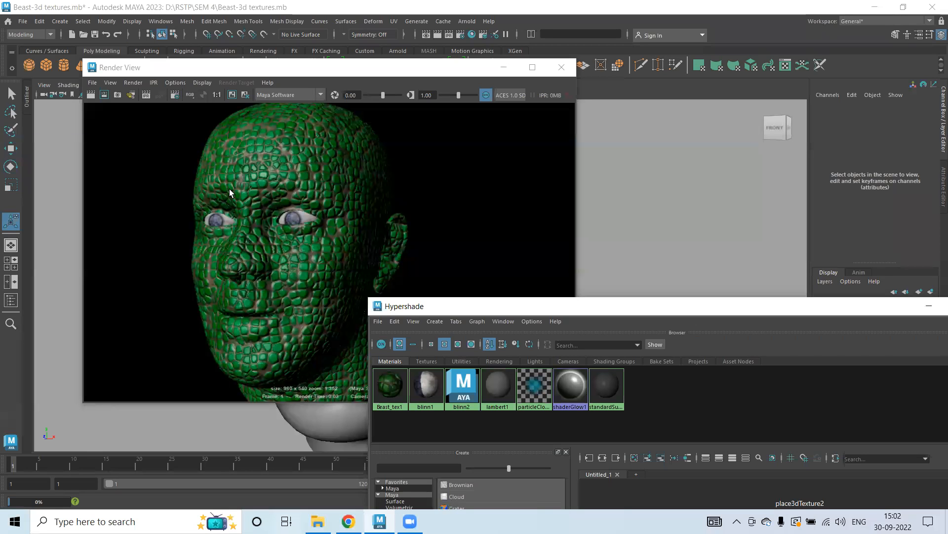
double_click(677, 304)
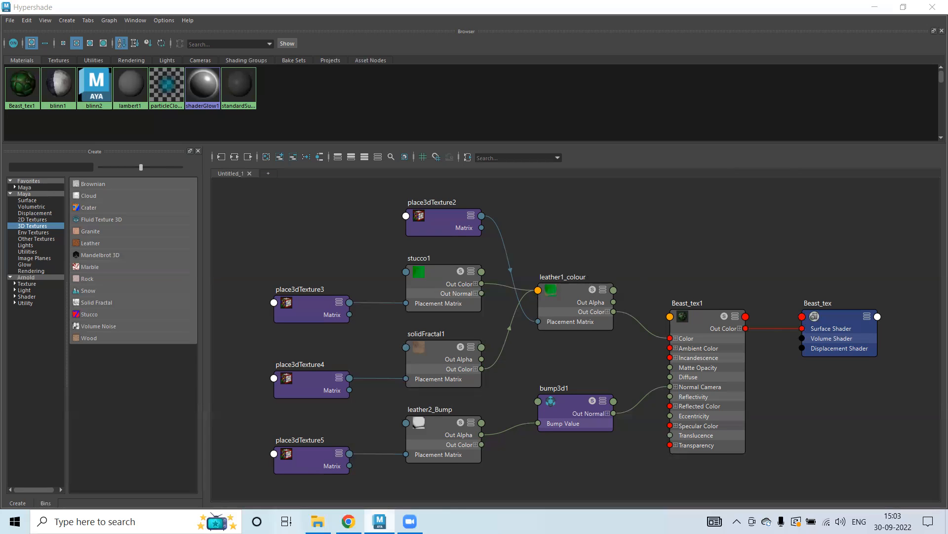
mouse_move(379, 522)
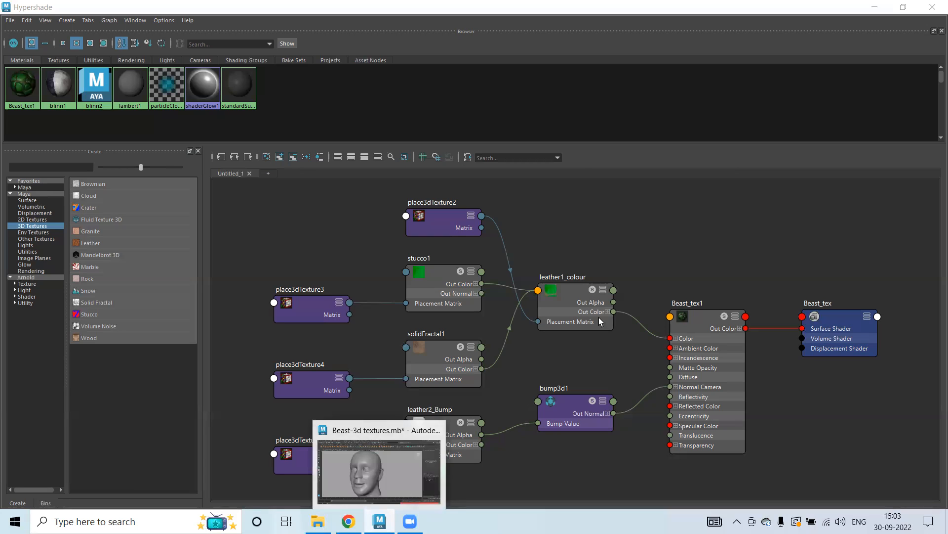